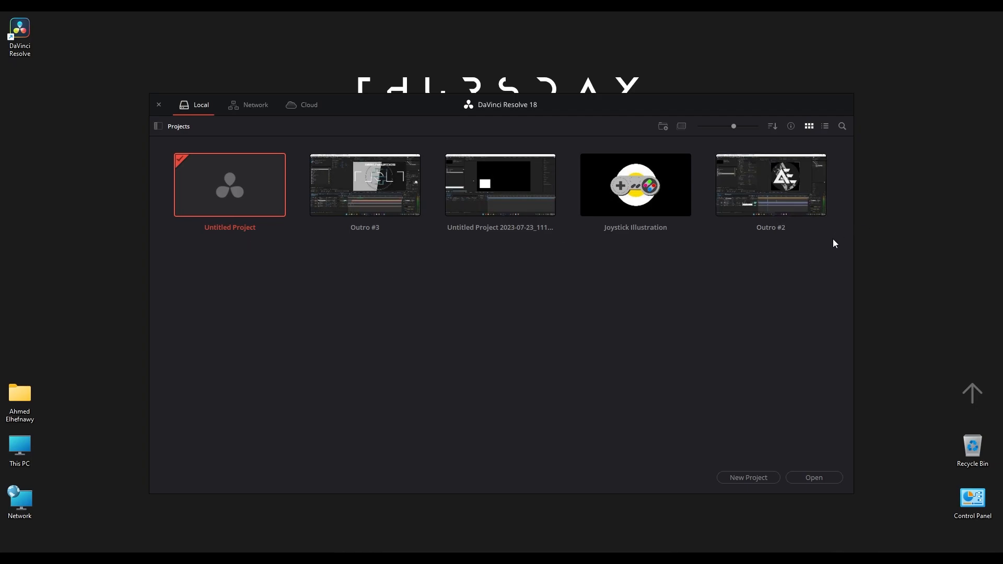
- Create a new local project named "My Davinci Video"
click(744, 478)
text(M)
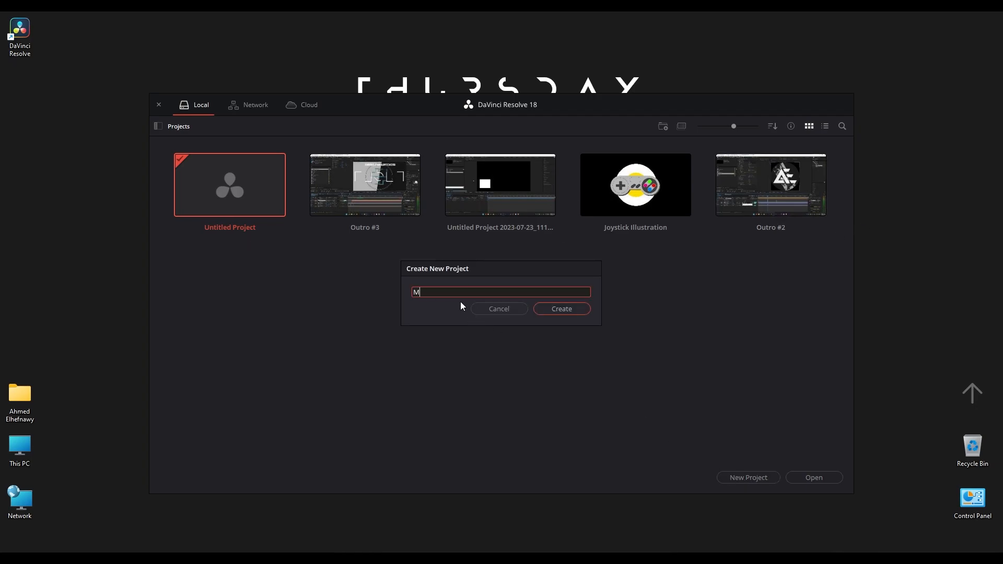
text(y Davinci Video)
click(562, 309)
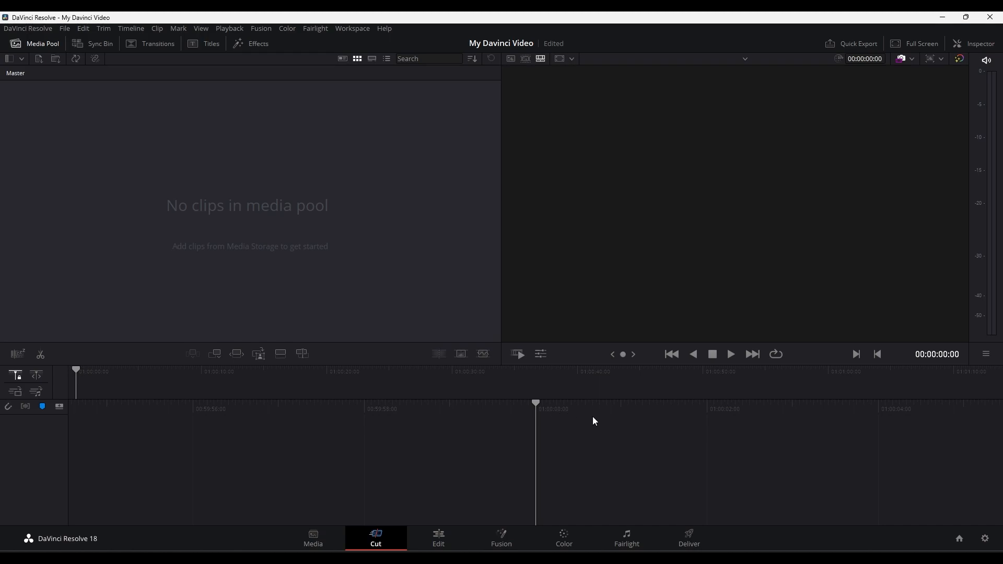
- From the Media page, set the user playback preferences to hide UI overlays, minimize interface updates during playback, and use Manual performance mode
click(328, 537)
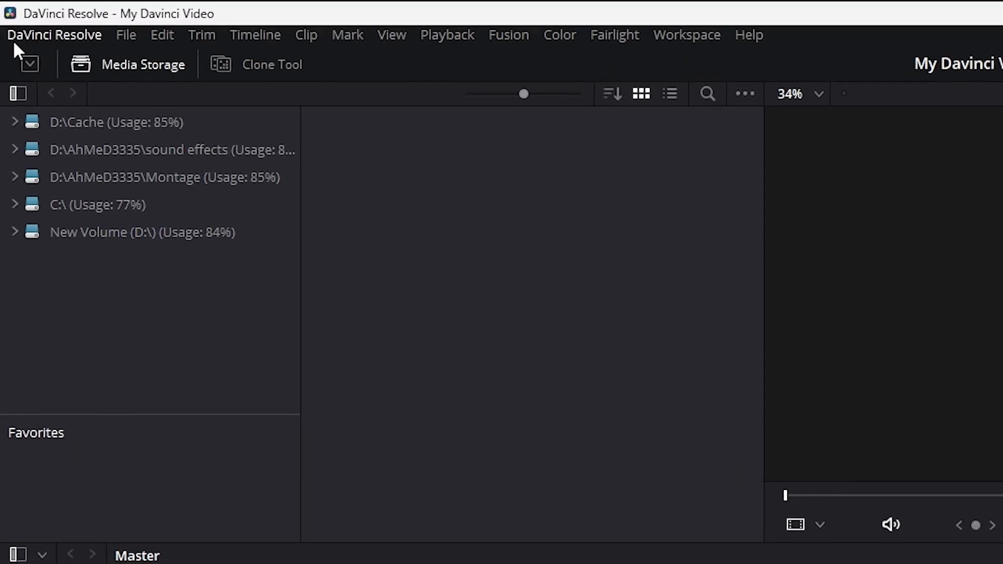
click(7, 29)
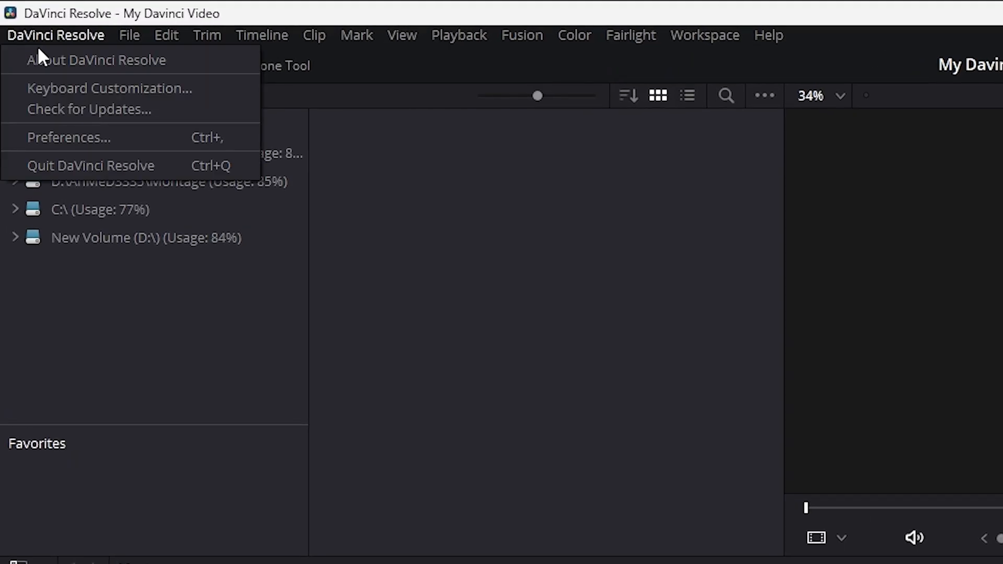
click(41, 78)
click(650, 243)
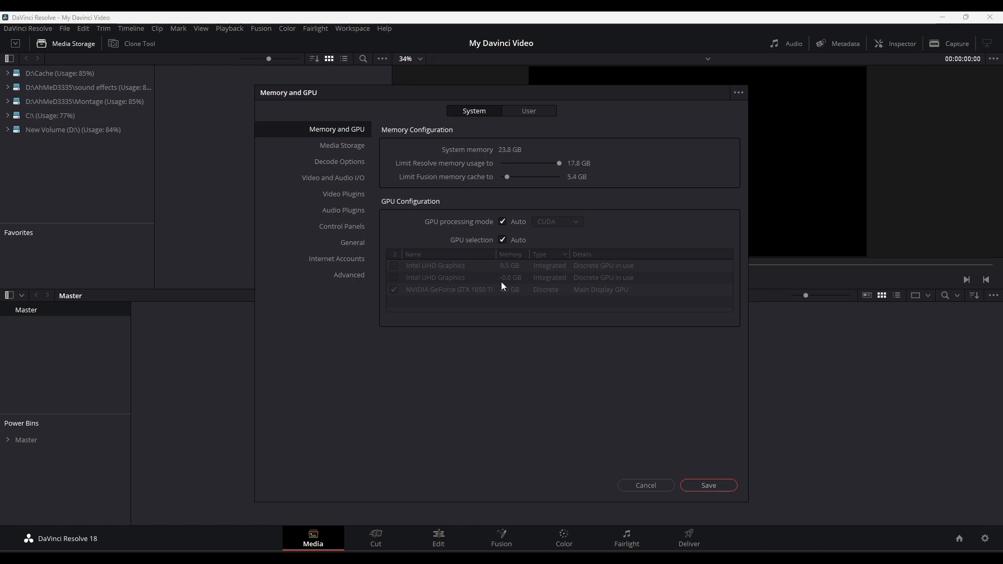
click(531, 112)
click(311, 214)
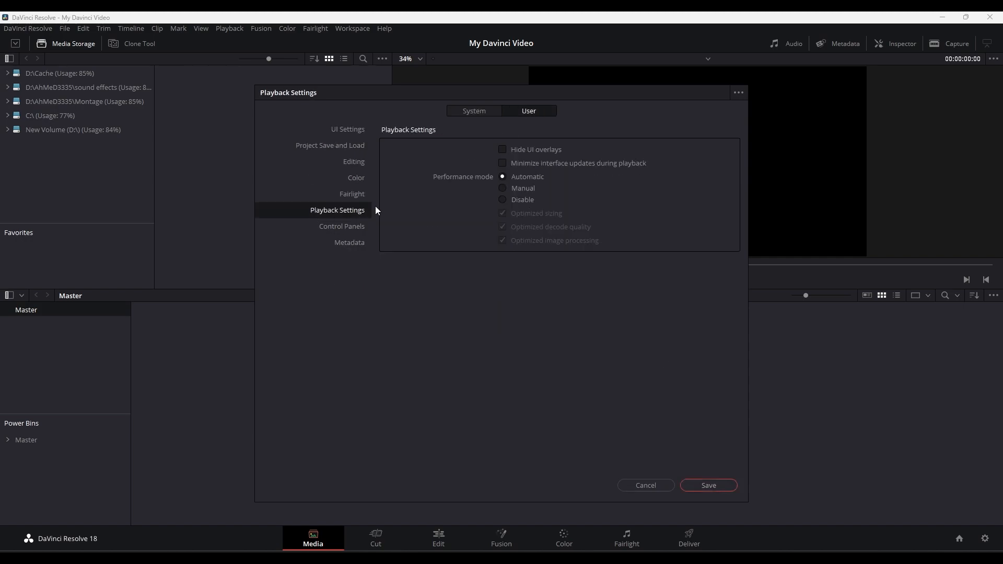
click(503, 189)
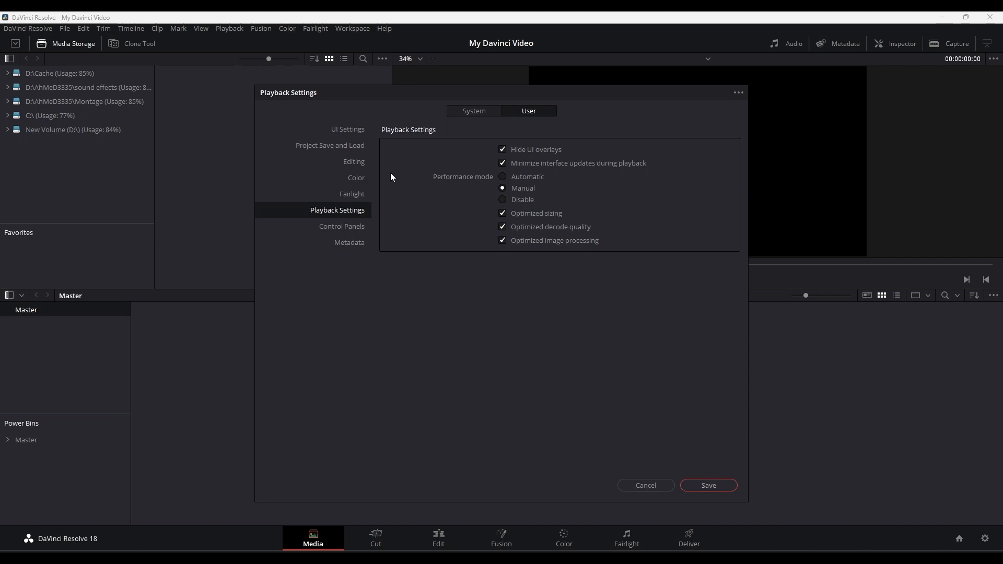
- Enable project backups in the Project Save and Load preferences and perform them every 5 minutes
click(347, 147)
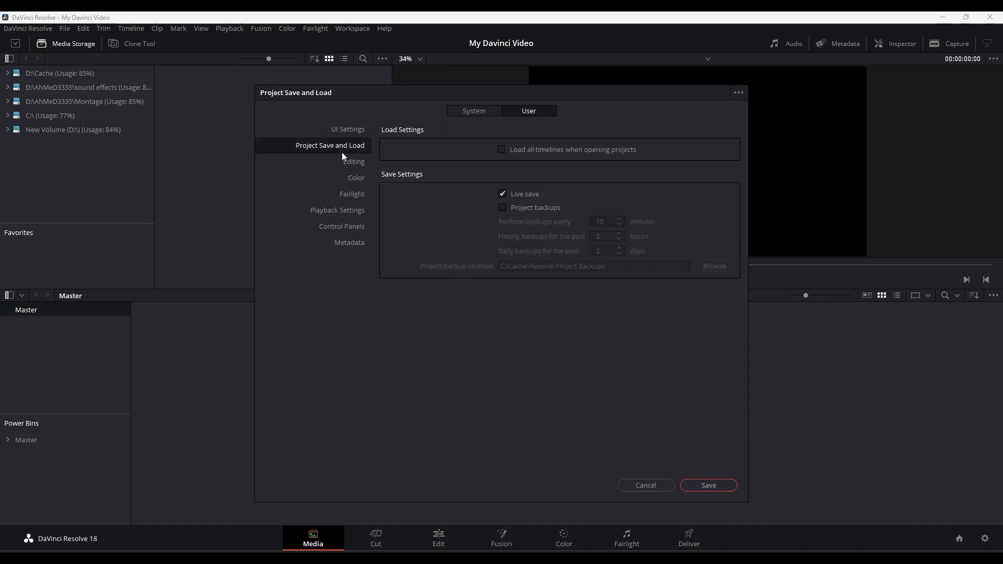
click(502, 208)
drag(607, 222, 569, 221)
text(5)
click(669, 237)
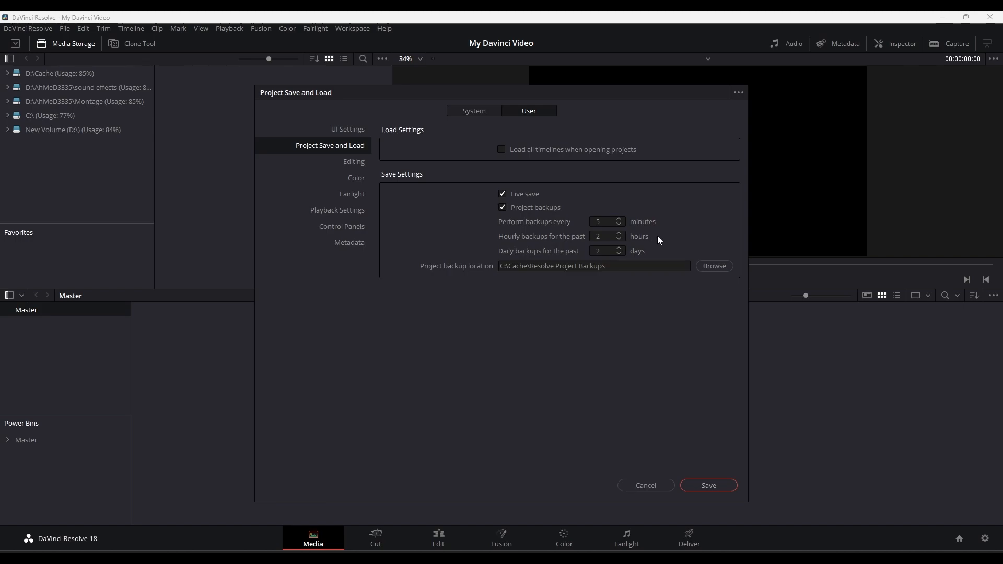
- Set the project backup location to the Cache folder on New Volume (D:)
click(713, 268)
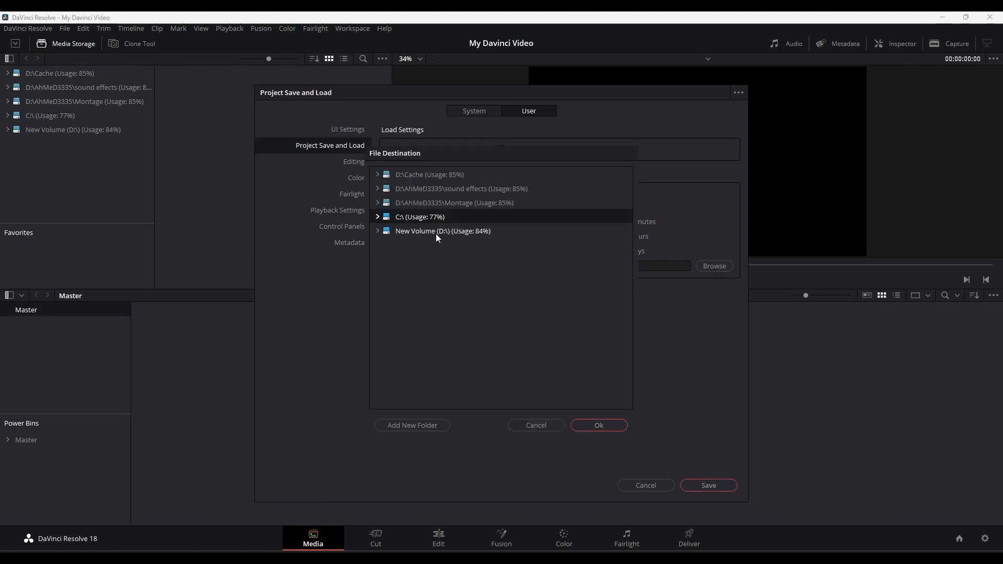
click(421, 230)
click(398, 178)
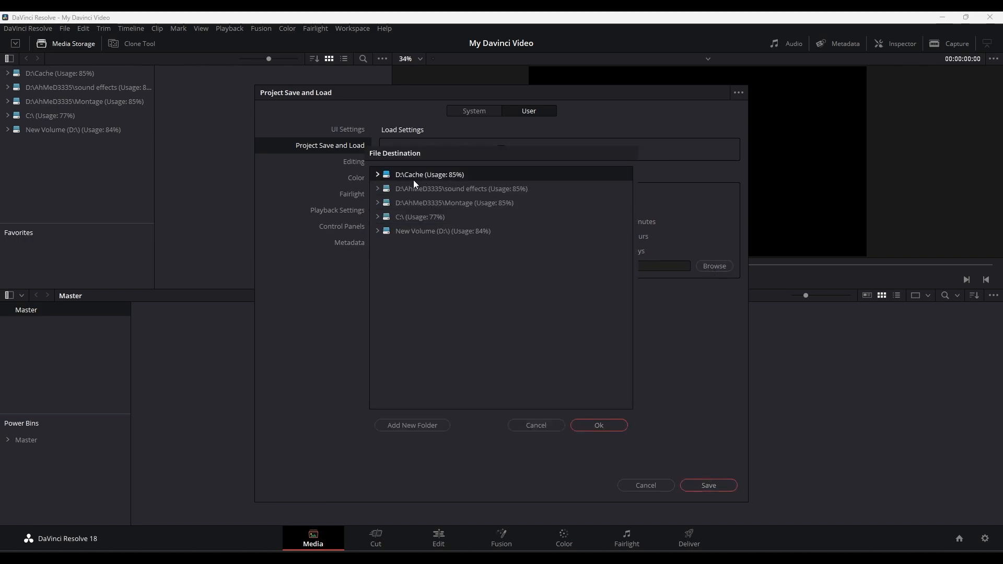
click(377, 230)
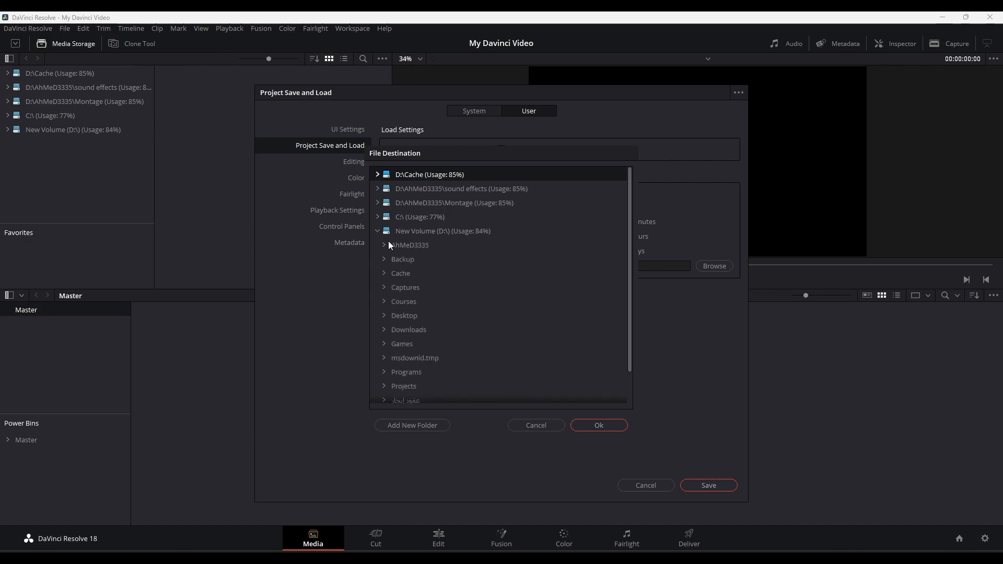
click(405, 272)
click(607, 429)
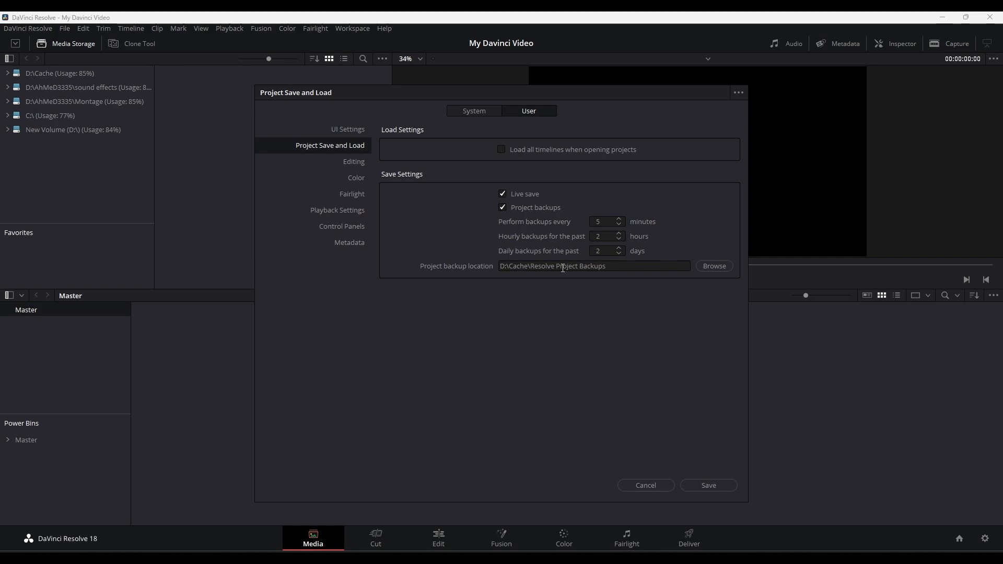
- Reselect the Cache folder on New Volume (D:) as the backup location and save the preferences
click(714, 267)
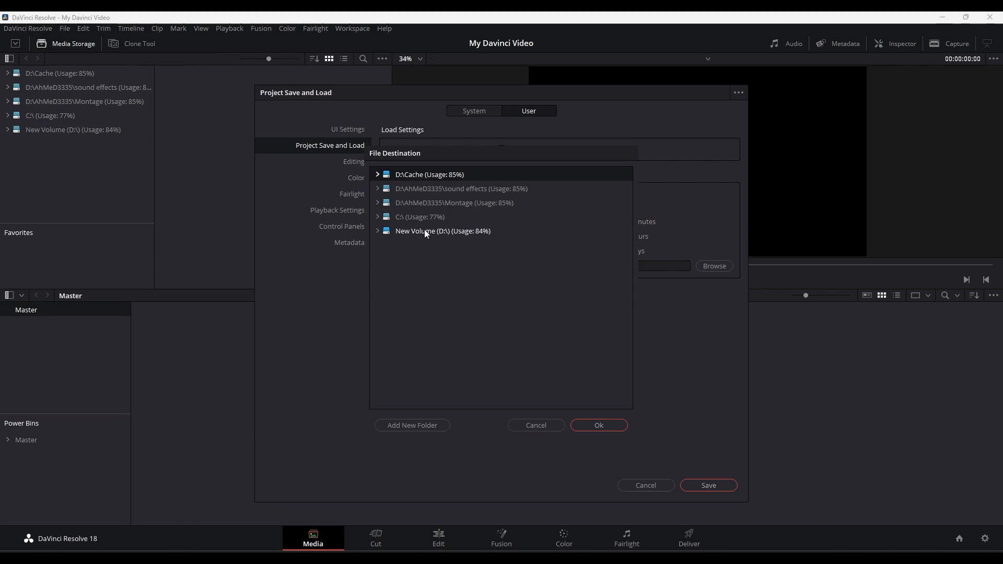
click(425, 231)
click(377, 231)
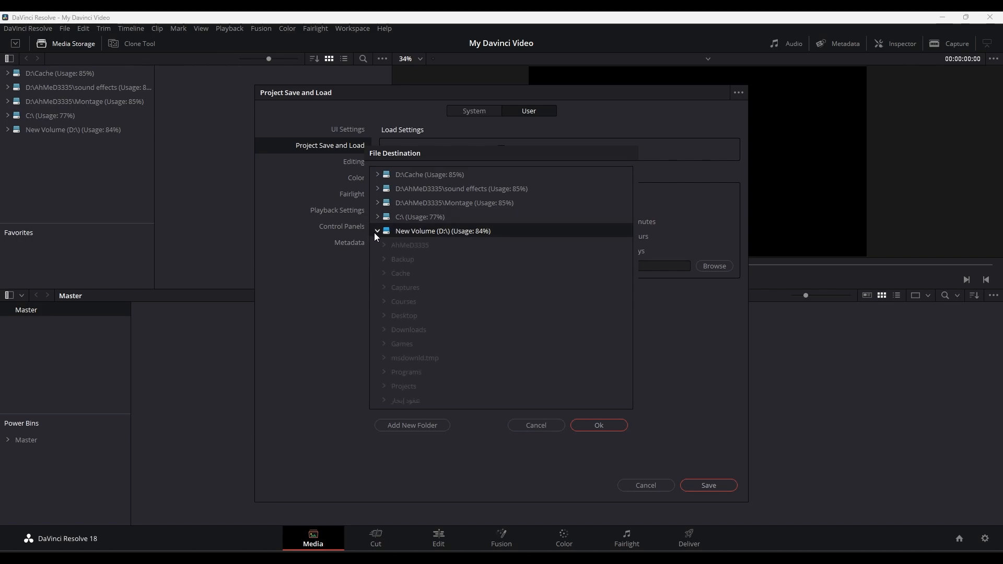
click(602, 429)
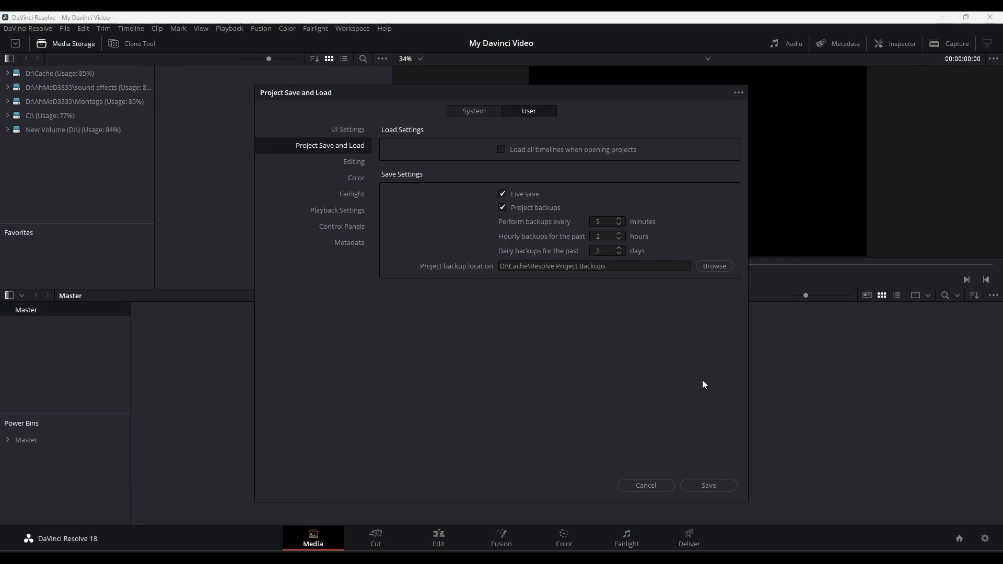
click(708, 486)
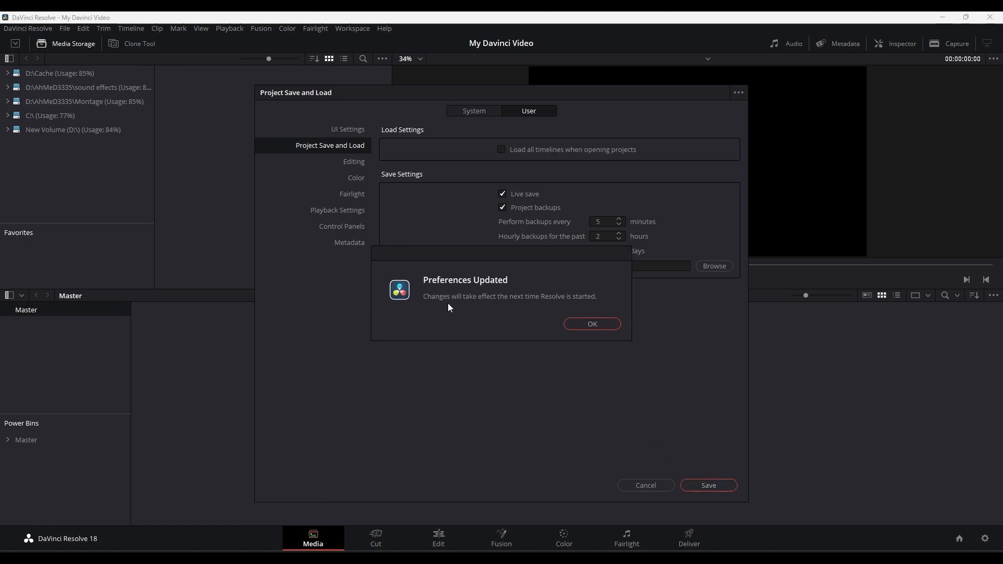
click(593, 323)
- Relaunch DaVinci Resolve from the desktop and open the My Davinci Video project
click(942, 17)
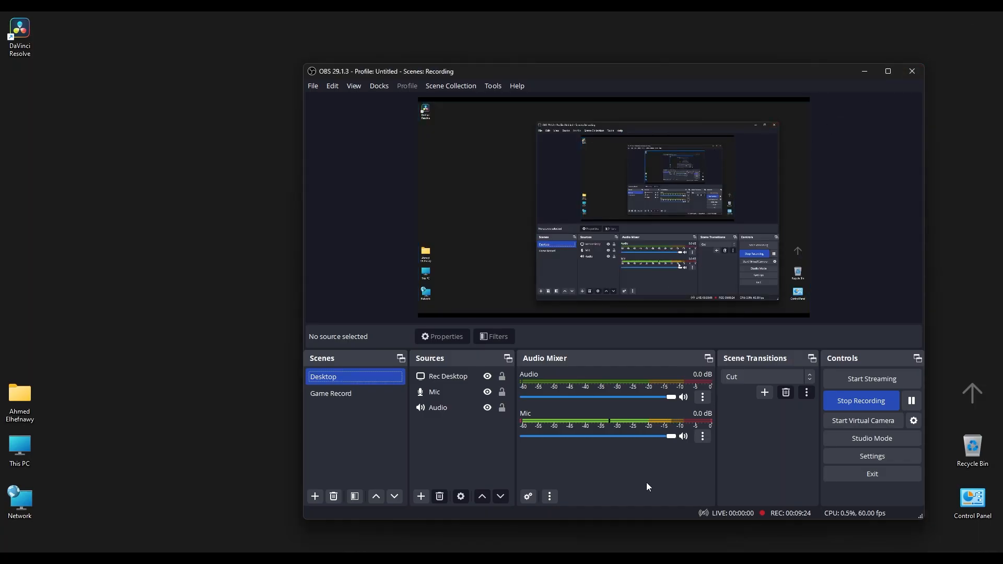
double_click(20, 32)
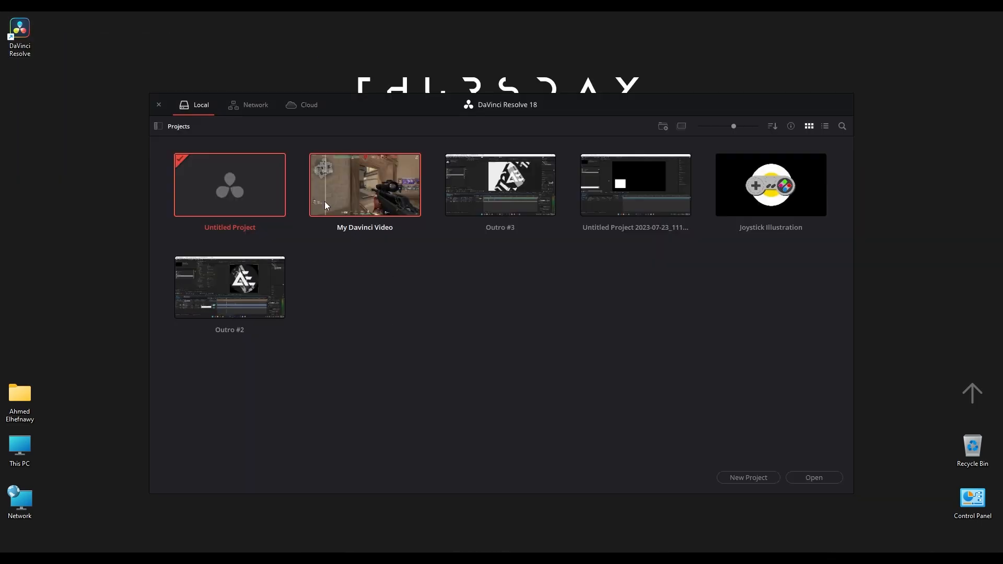
drag(371, 178, 336, 172)
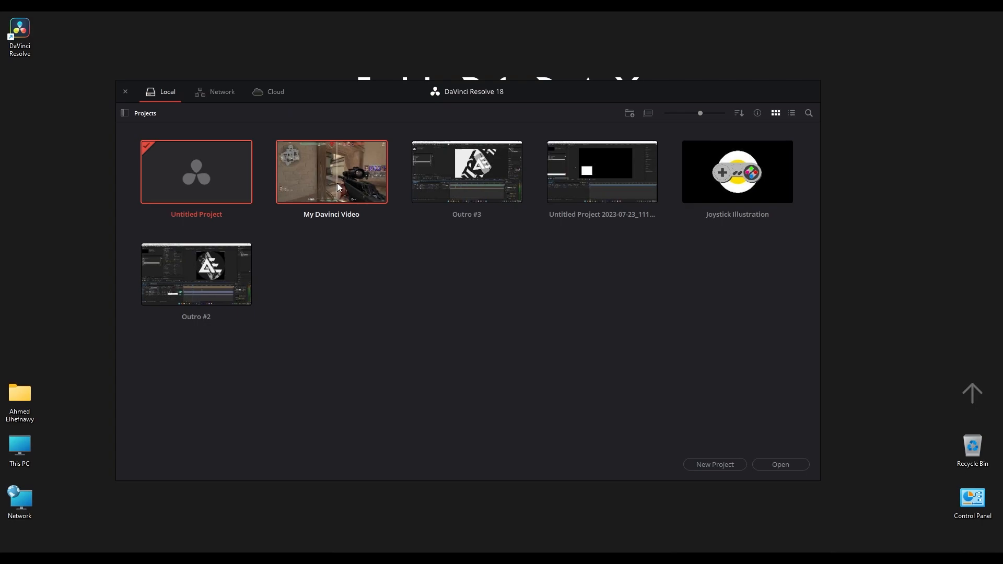
double_click(336, 183)
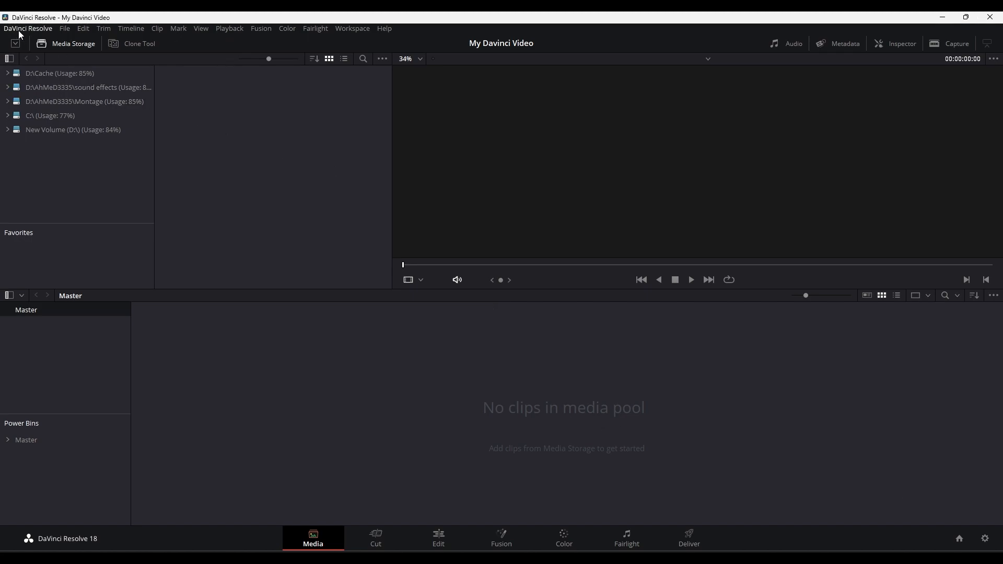
- In the project's master settings, set the timeline resolution to Custom, keeping 1920 x 1080 processing
click(66, 29)
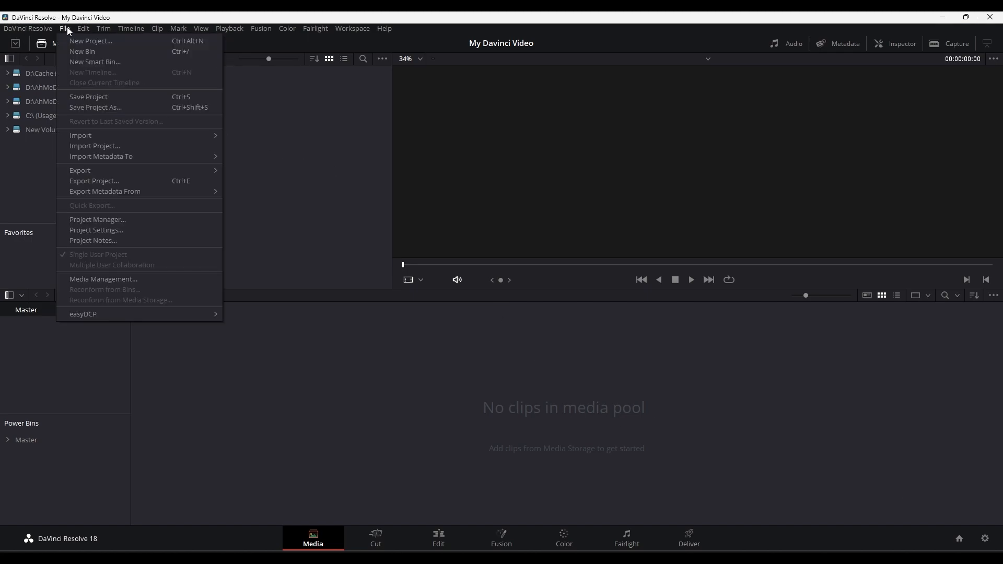
click(87, 230)
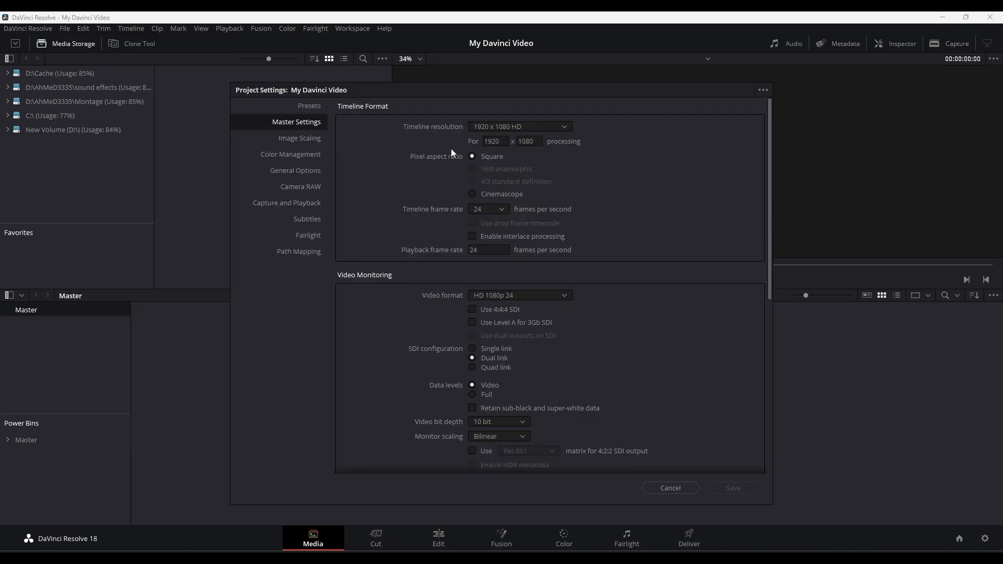
click(557, 127)
scroll(519, 164, down, 2)
scroll(516, 204, up, 2)
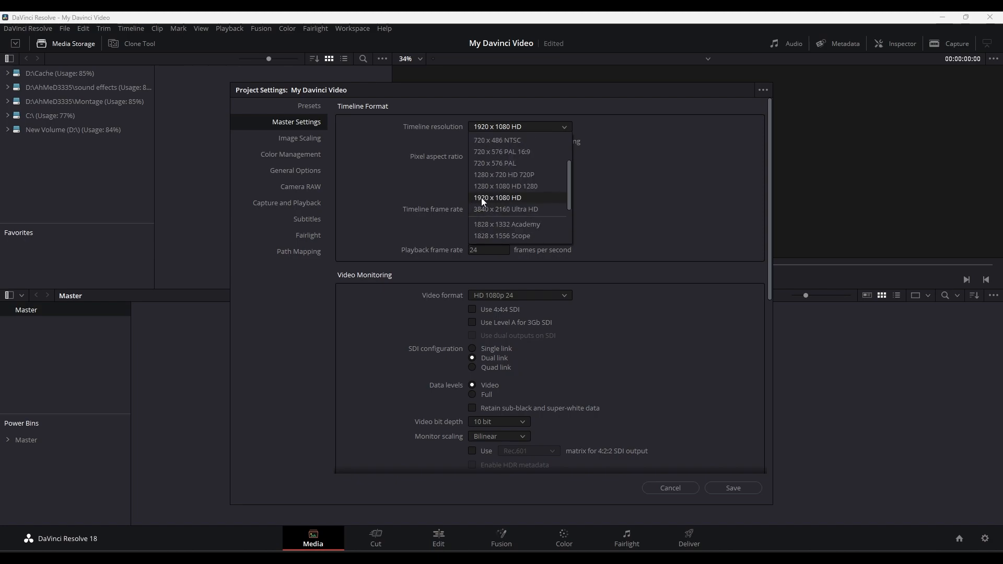
scroll(501, 199, down, 1)
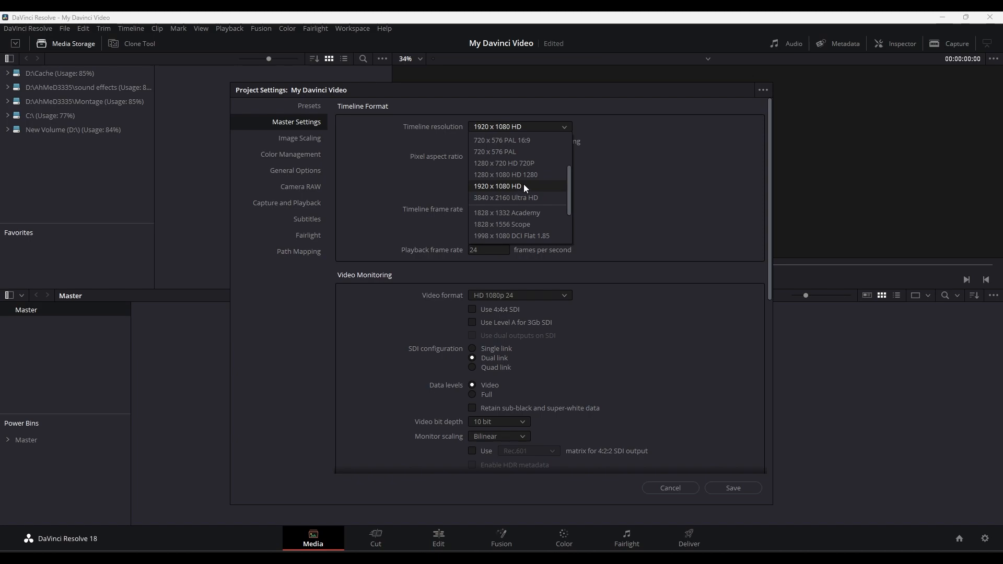
scroll(524, 184, up, 3)
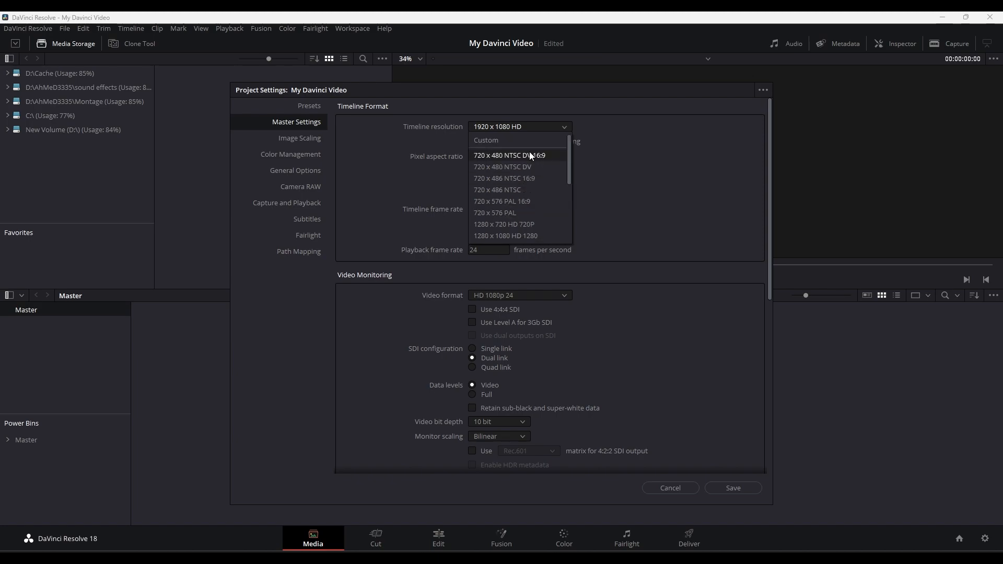
click(495, 140)
click(504, 141)
key(Tab)
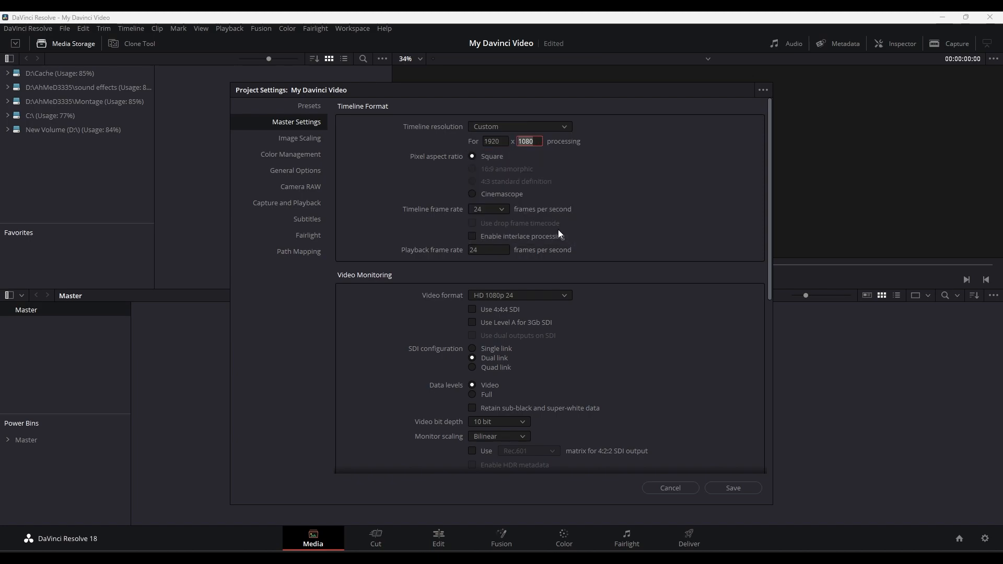
- Set the timeline frame rate to 60 frames per second and choose the video monitoring format
click(490, 212)
scroll(489, 285, down, 1)
click(484, 326)
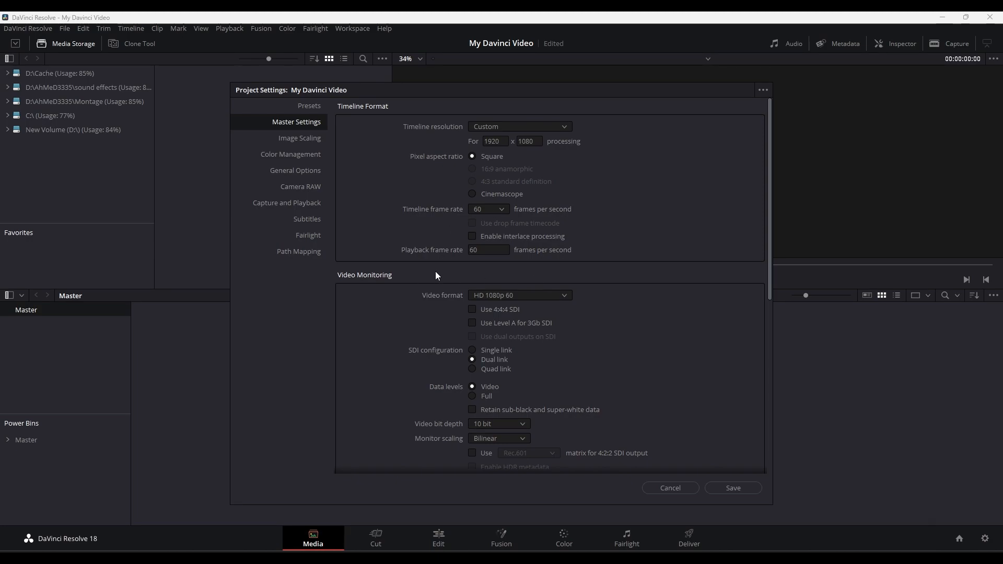
click(504, 299)
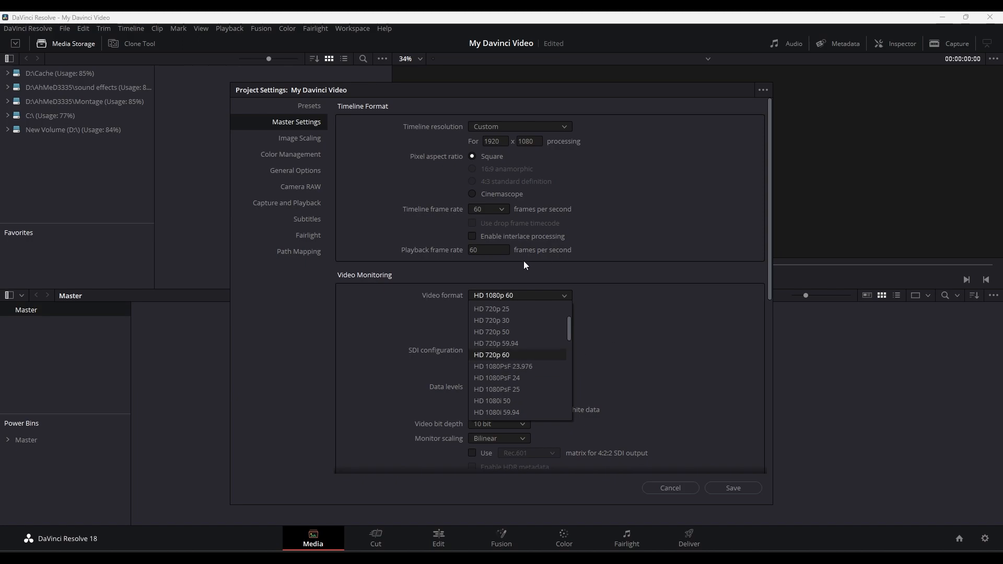
click(502, 383)
- Set the render cache format to DNxHR SQ in the Optimized Media and Render Cache settings
drag(770, 242, 770, 376)
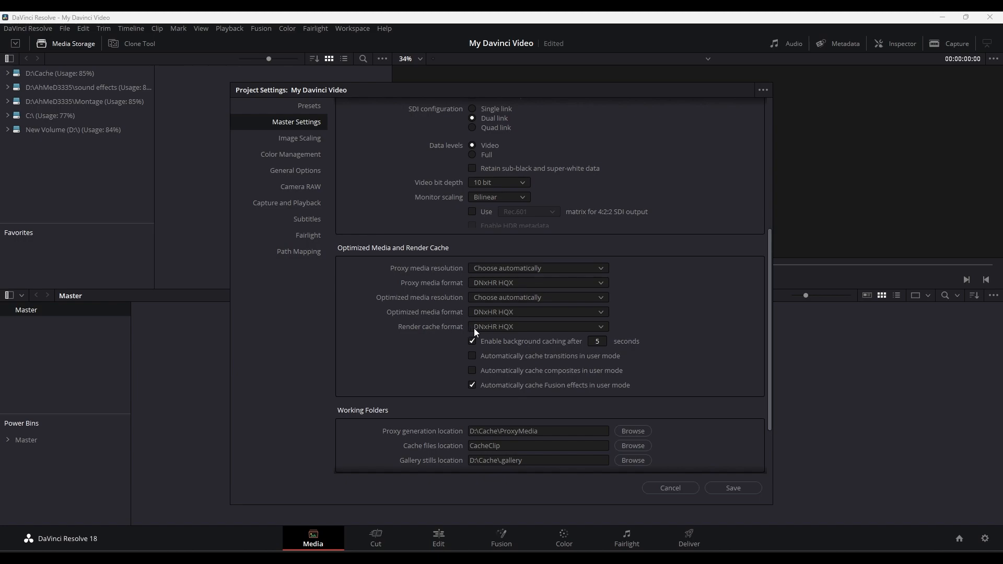
click(488, 327)
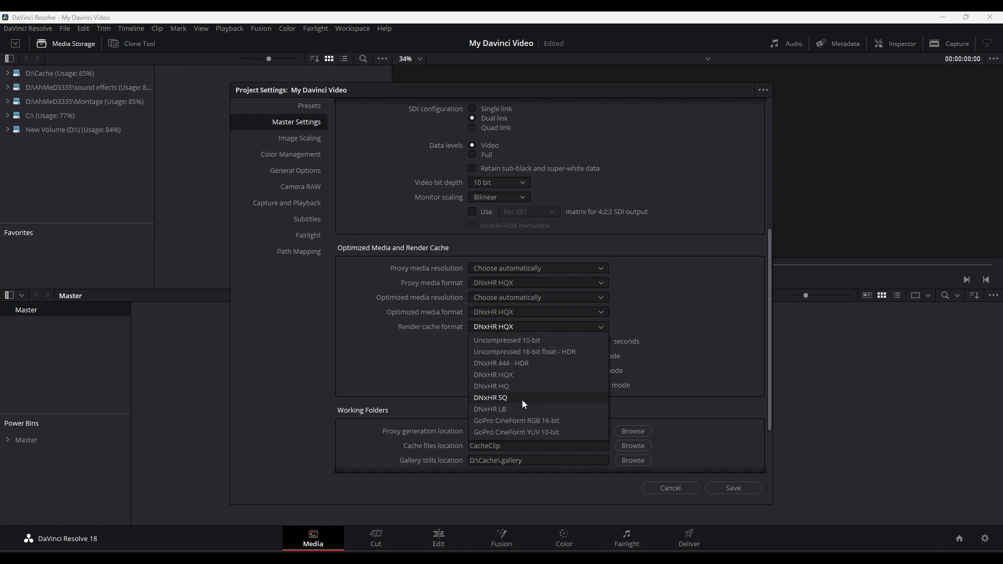
click(506, 398)
- Set the proxy generation location by selecting the Cache folder on New Volume (D:)
scroll(501, 333, down, 3)
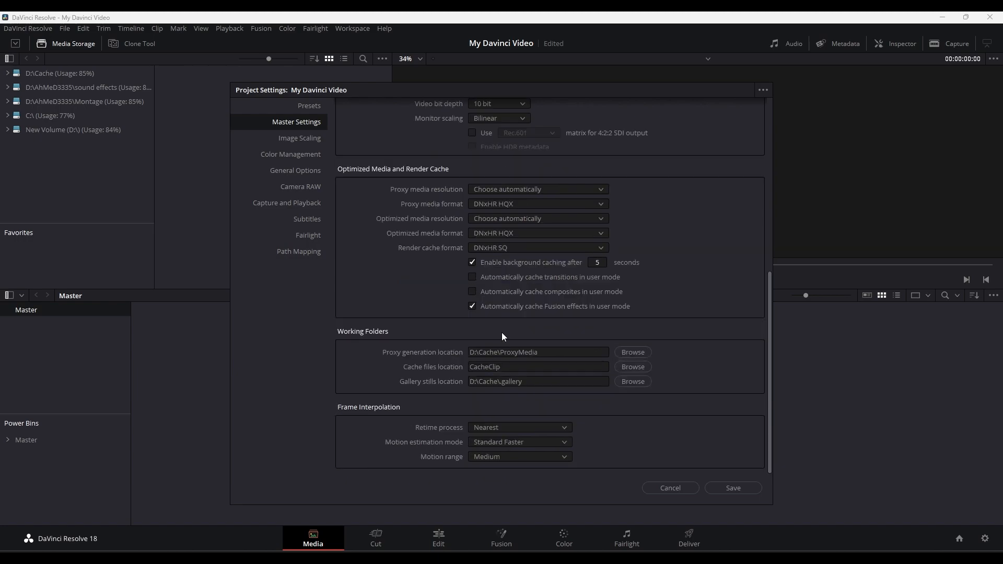
click(629, 353)
click(286, 302)
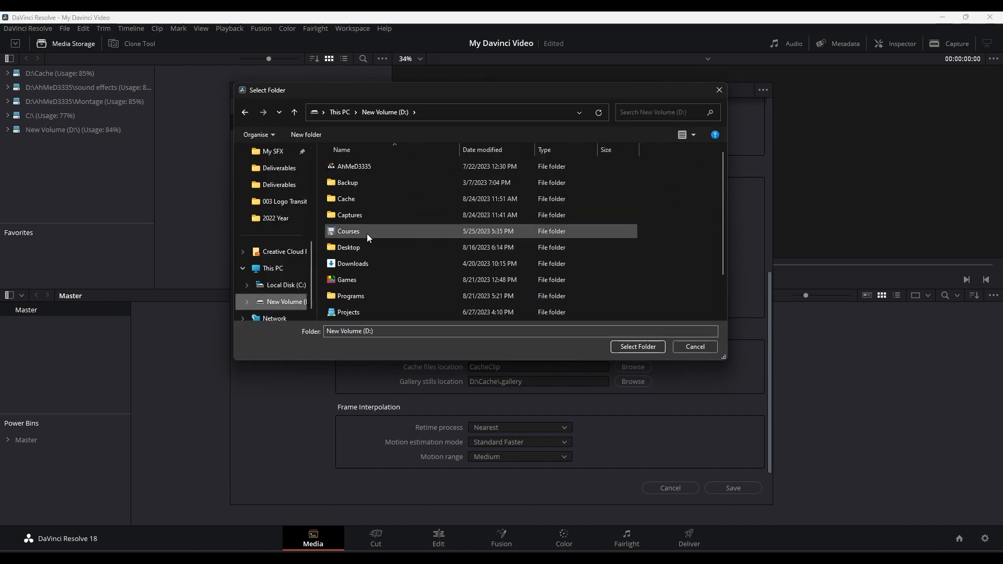
double_click(344, 204)
click(632, 347)
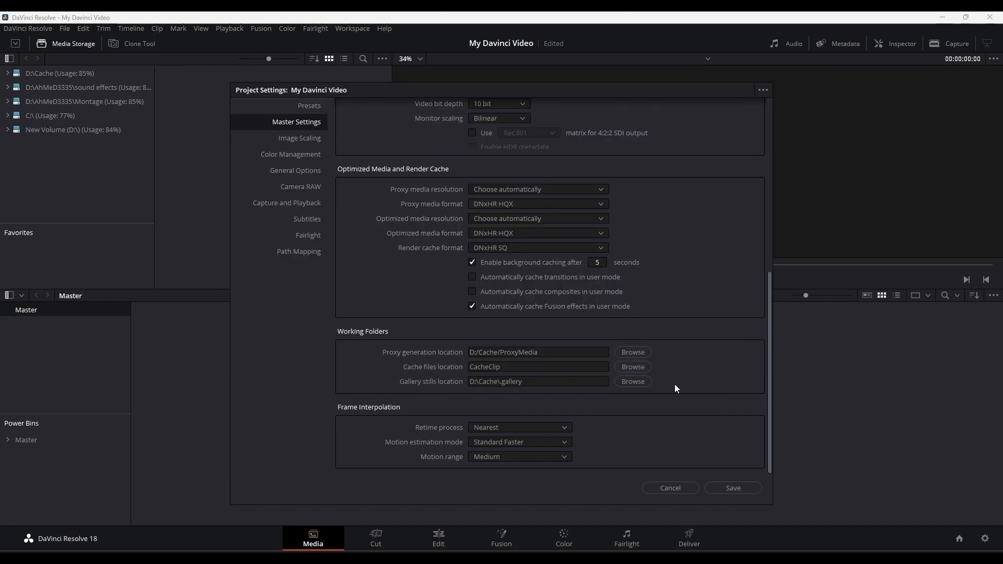
- Set the cache files and gallery stills locations to the Cache folder on New Volume (D:), and save the project settings
click(633, 366)
click(272, 218)
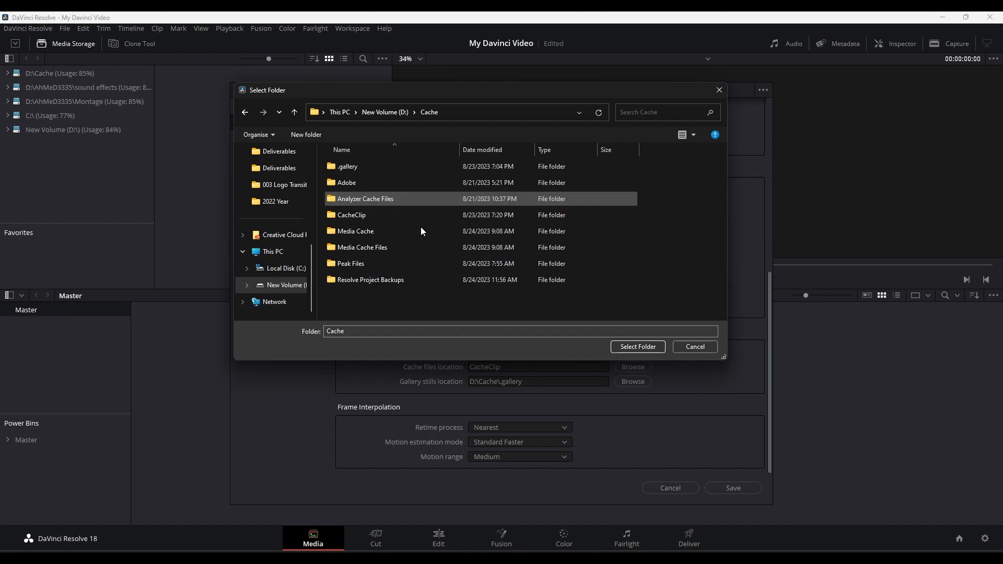
click(632, 347)
click(633, 382)
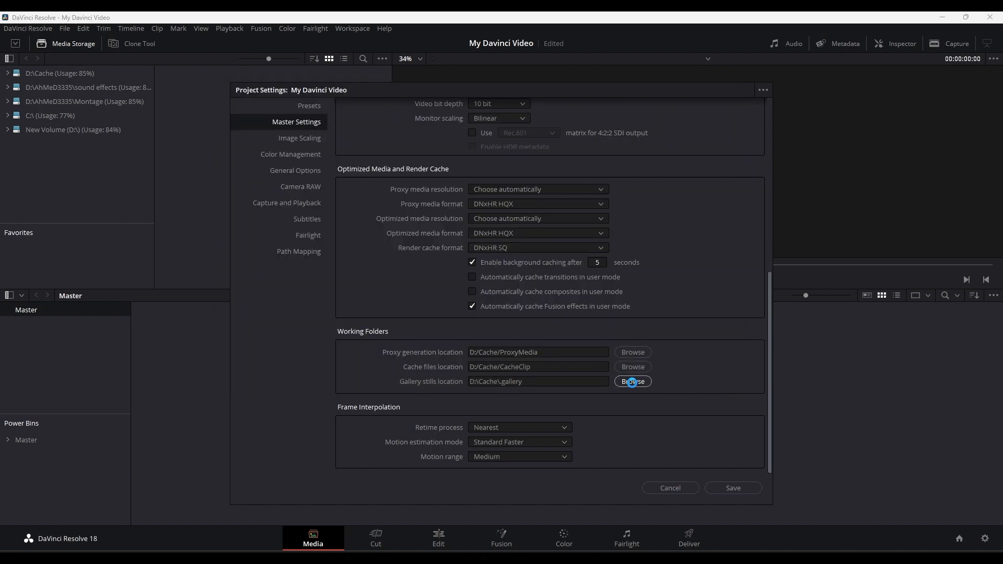
click(653, 346)
click(738, 491)
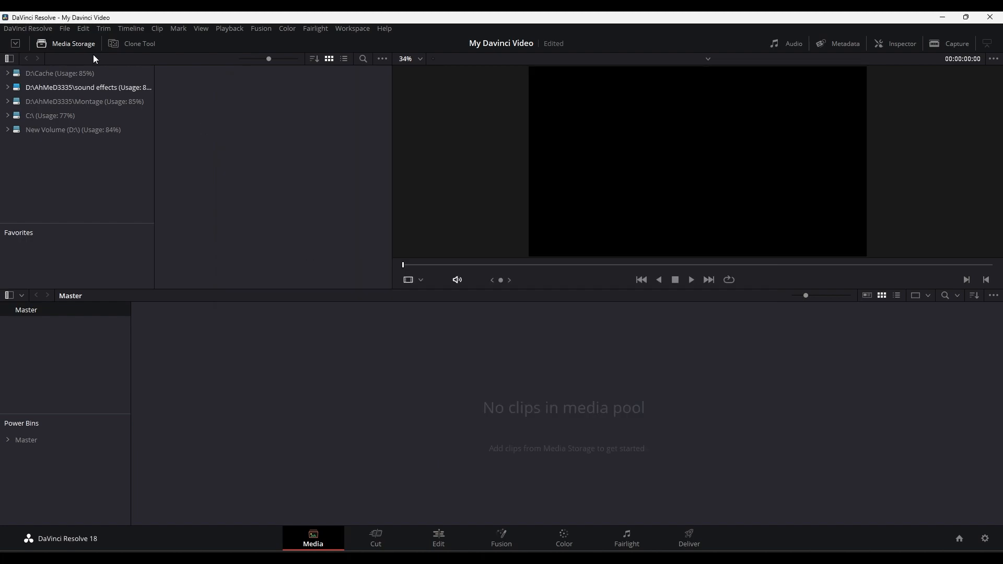
- Save the current project settings as a preset named My Project Settings, and close the project settings
click(66, 29)
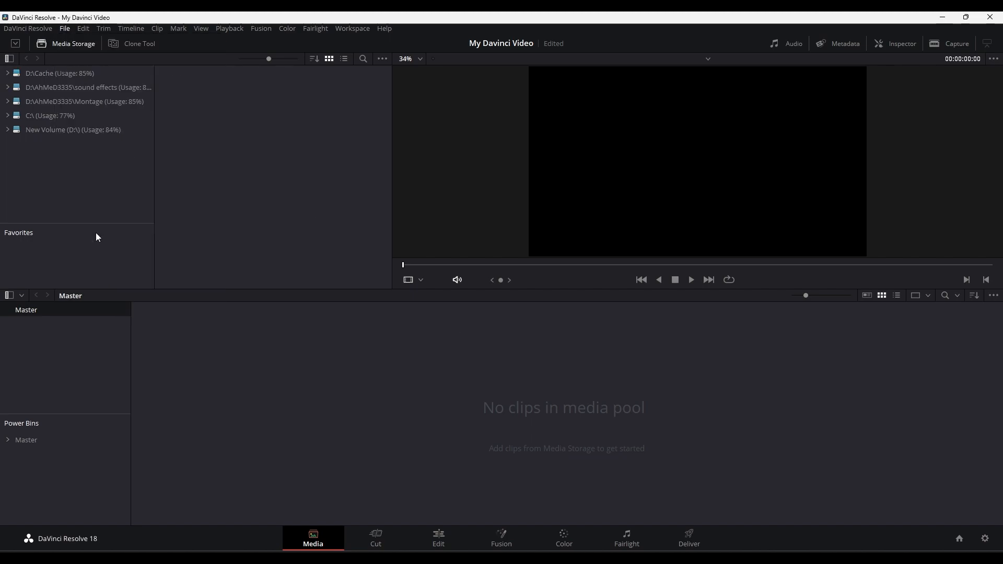
click(96, 231)
click(288, 105)
click(742, 301)
text(My)
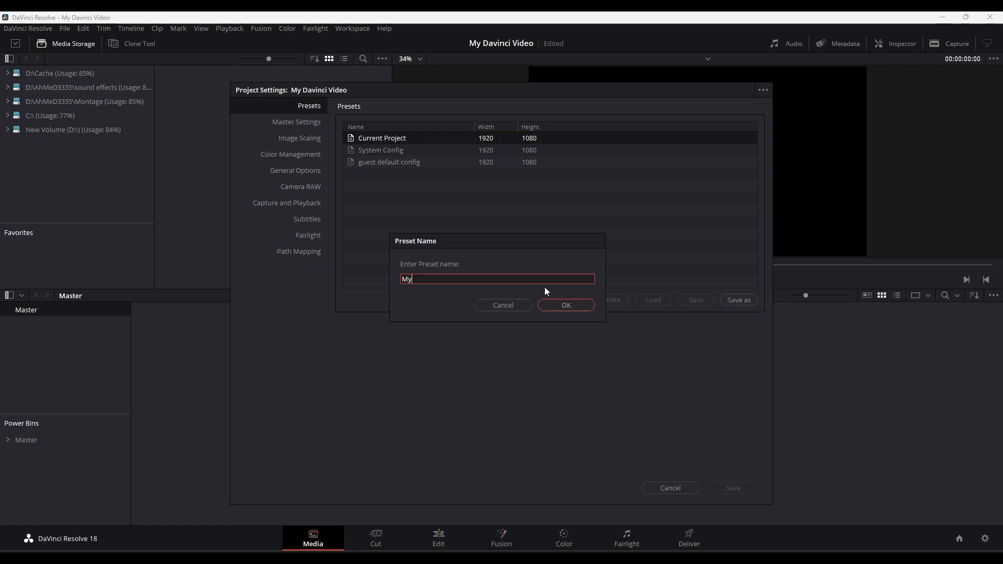
text( Project Settings)
click(553, 306)
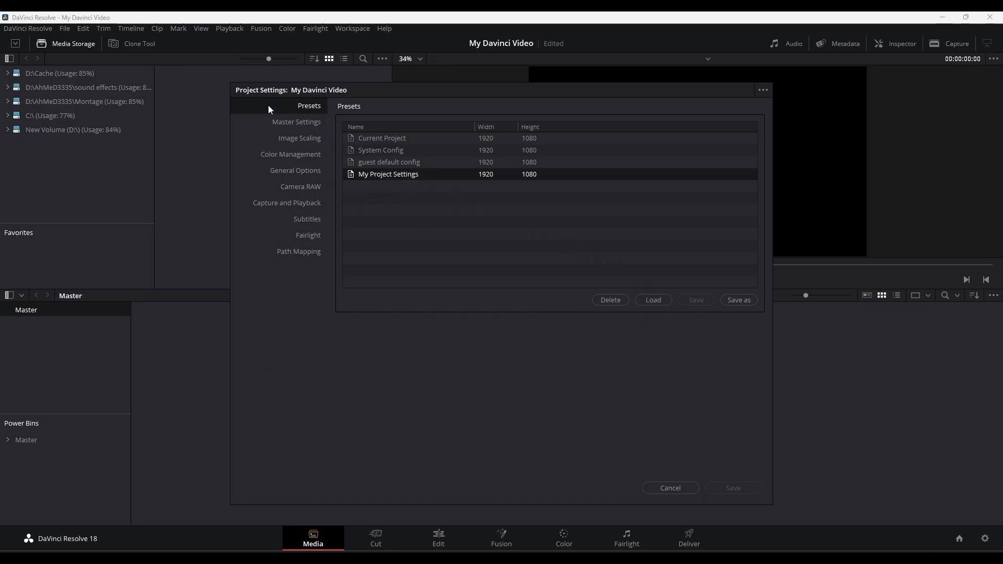
click(670, 488)
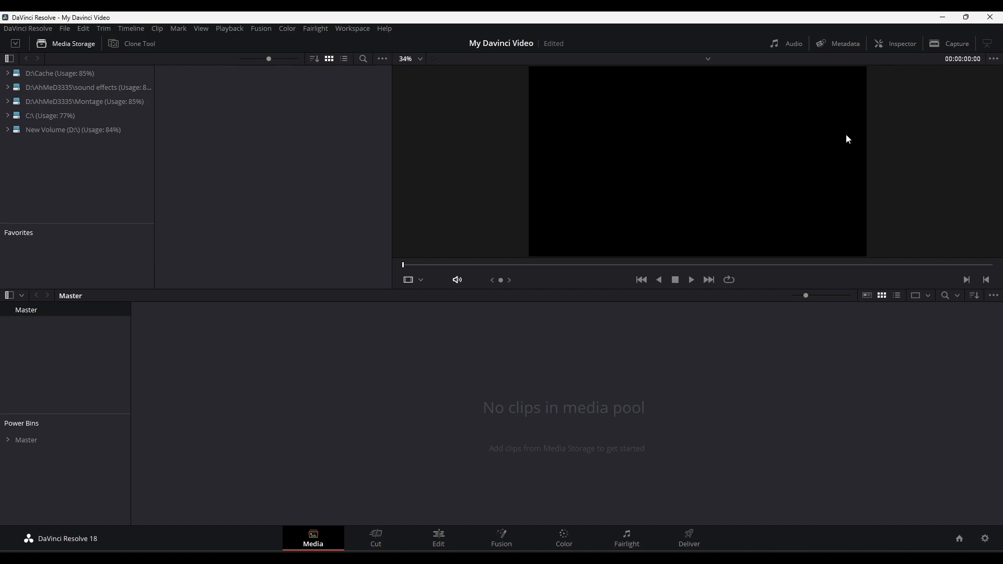
- Import the Valorant 2022.11.07 video from the desktop into the media pool, changing the project frame rate to match the clip
click(943, 17)
drag(456, 398, 506, 402)
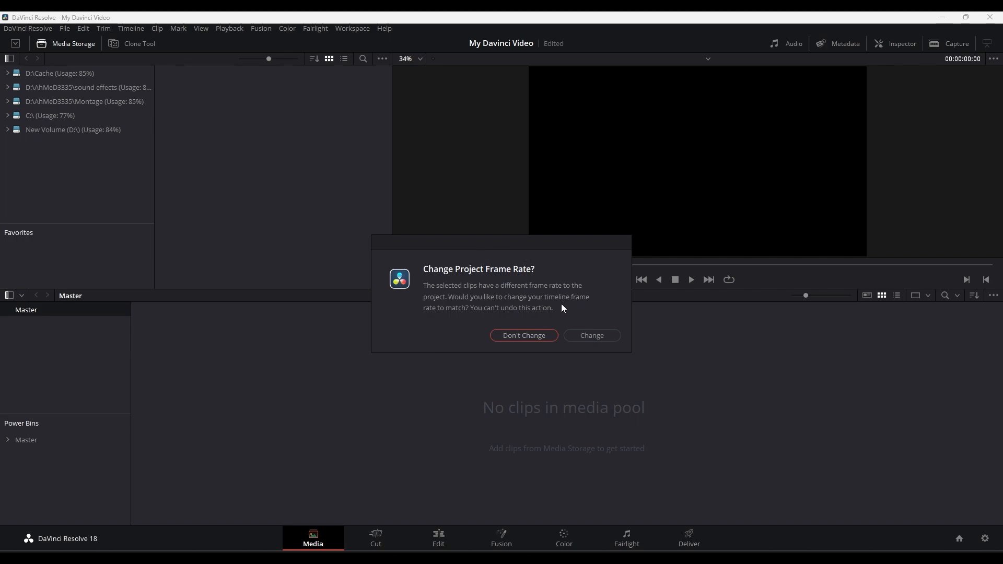
click(591, 337)
key(super+d)
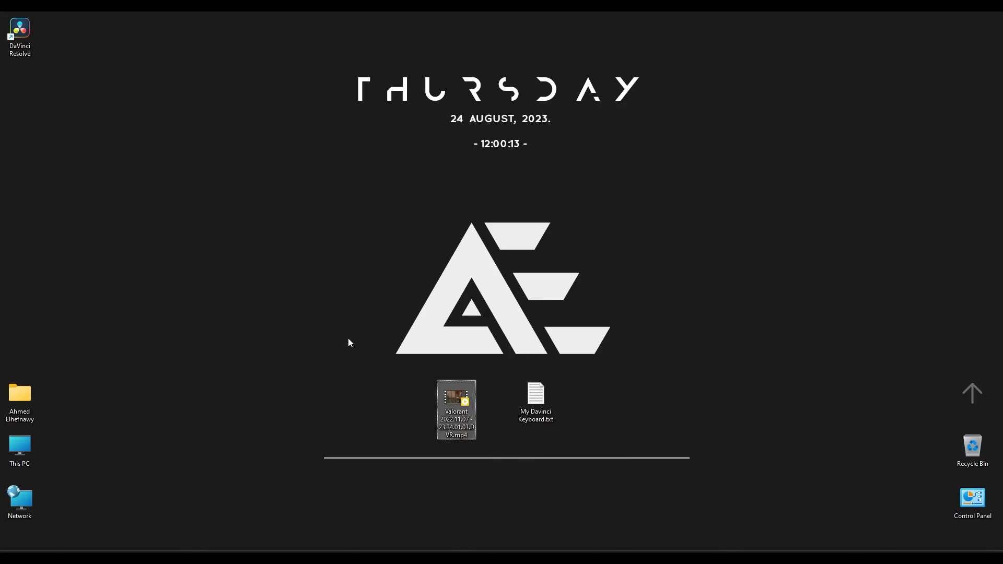
click(662, 558)
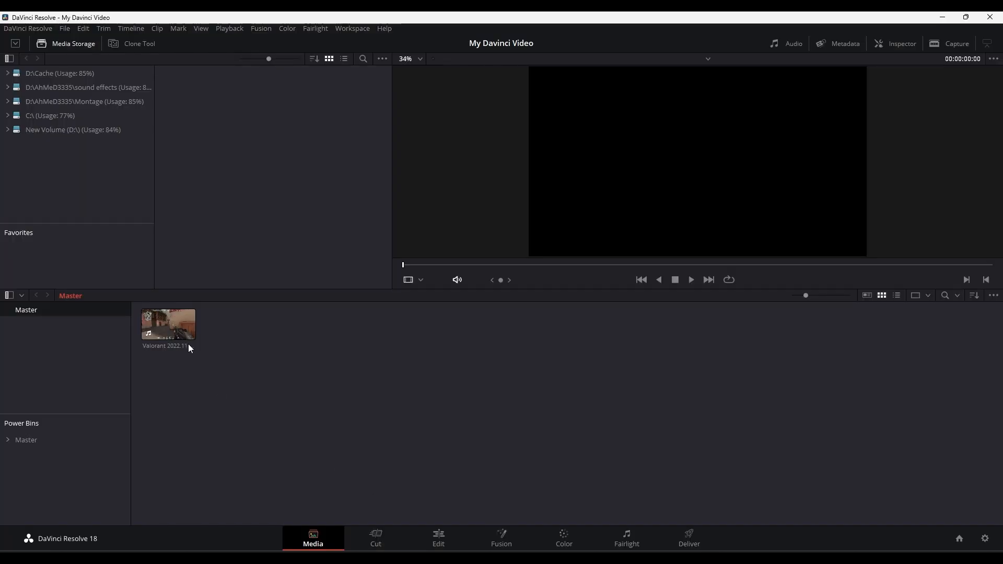
- Preview the imported Valorant clip by playing a section from past its middle in the source viewer
click(152, 327)
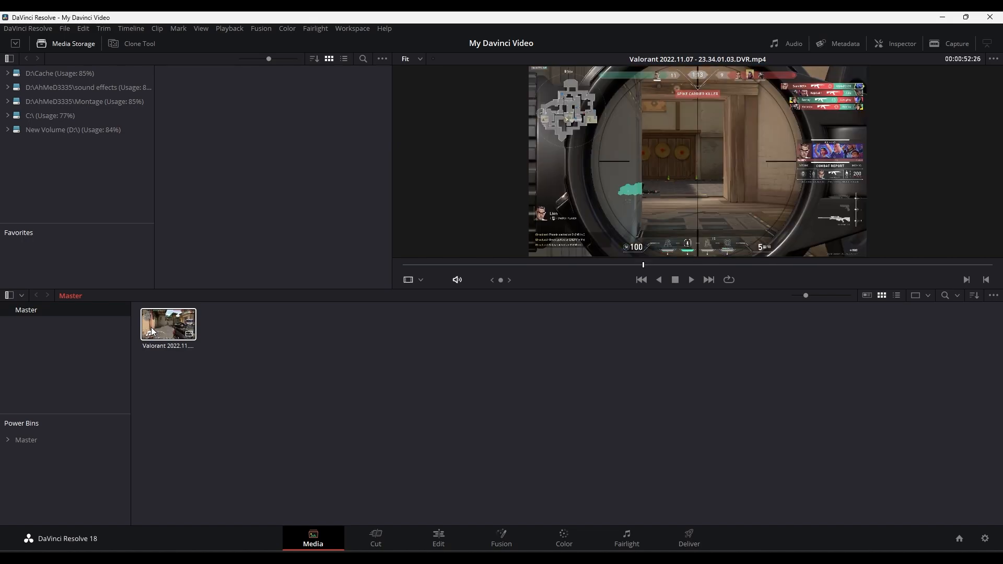
click(272, 356)
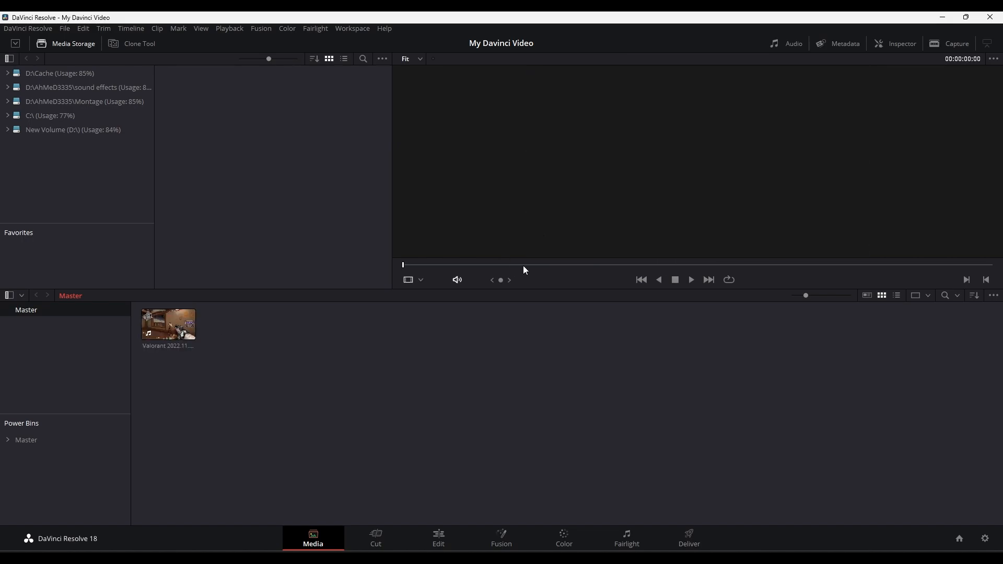
click(176, 324)
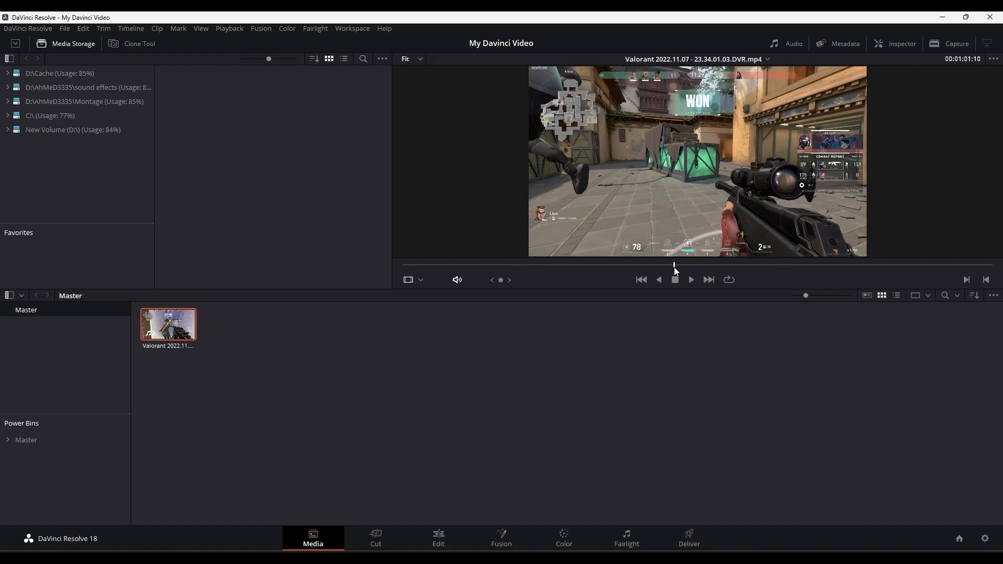
drag(674, 268, 632, 265)
key(space)
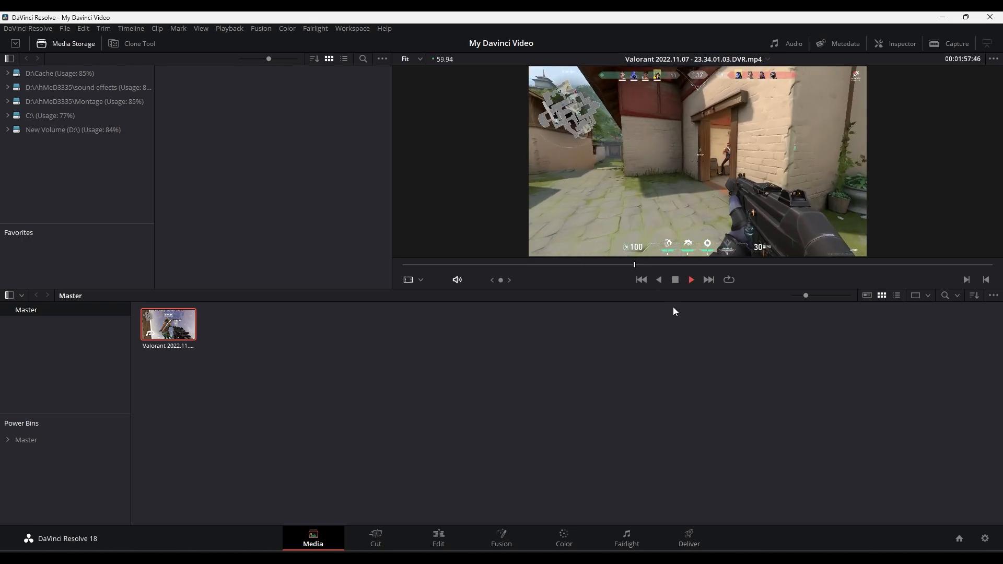
key(space)
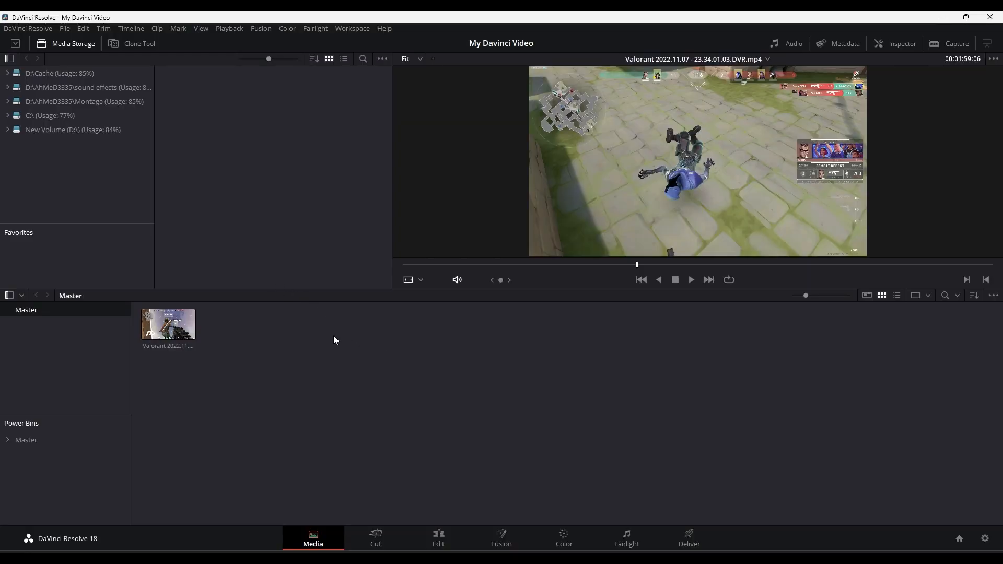
- Browse New Volume (D:) in the media storage to the 003 Logo Transition folder inside Videos > Projects
right_click(45, 89)
click(26, 98)
click(42, 133)
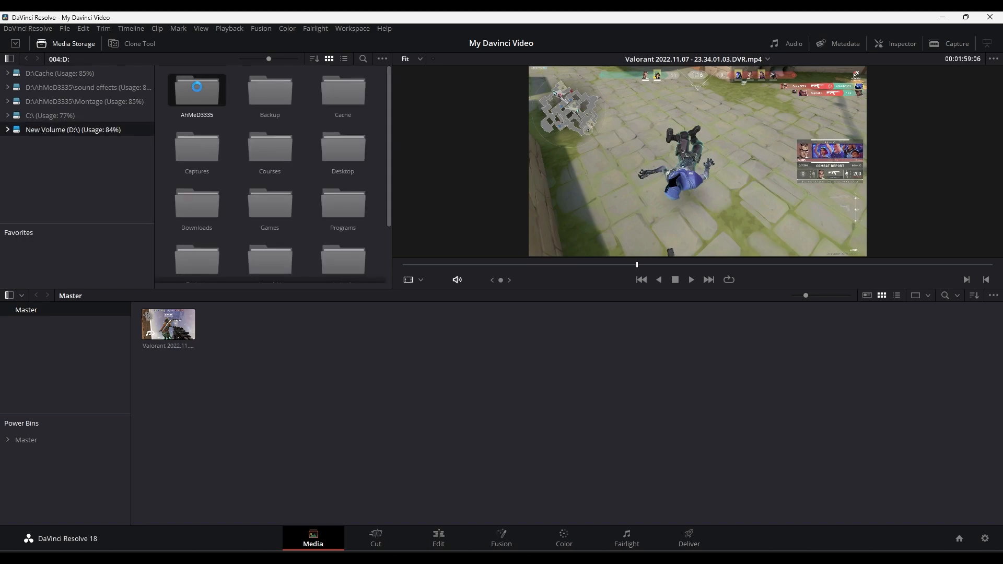
double_click(198, 91)
scroll(206, 243, down, 5)
double_click(205, 243)
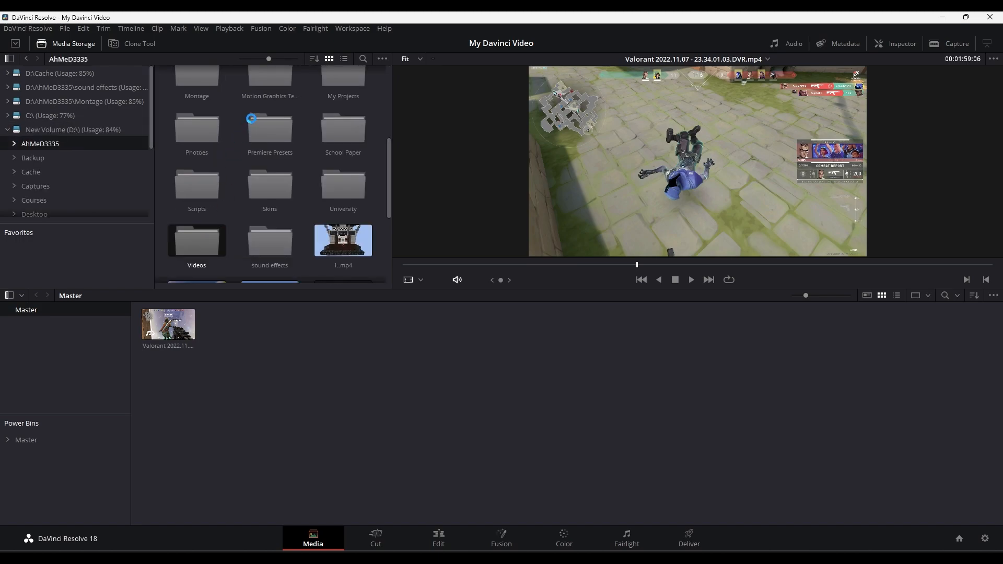
double_click(343, 89)
double_click(343, 96)
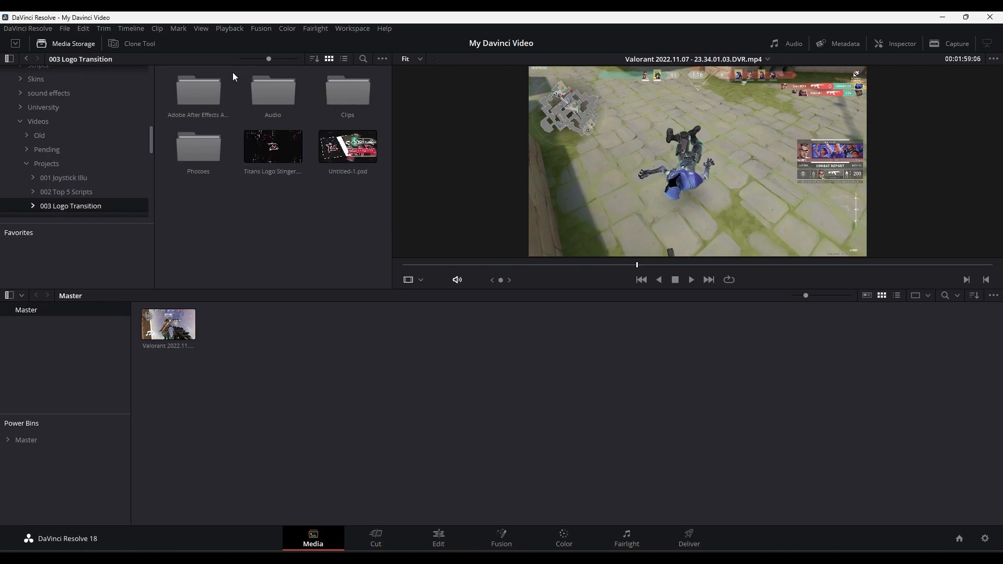
- Add Untitled-1.psd to the media pool, and undo that addition
click(347, 148)
drag(349, 155, 277, 329)
key(ctrl+z)
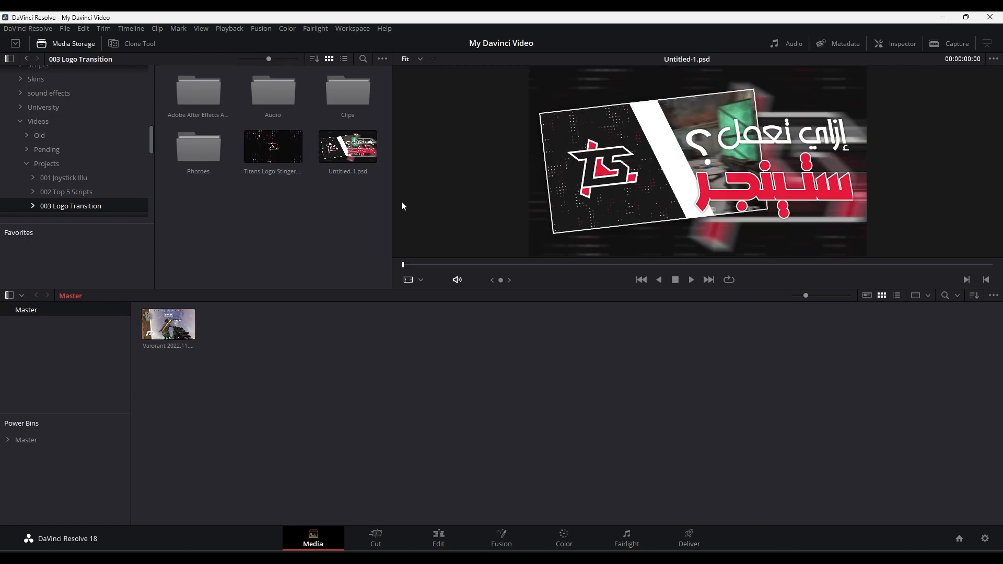
- Add Track-18 Audio Extracted.wav and Track-18.wav from the project's Audio folder to the media pool
double_click(277, 93)
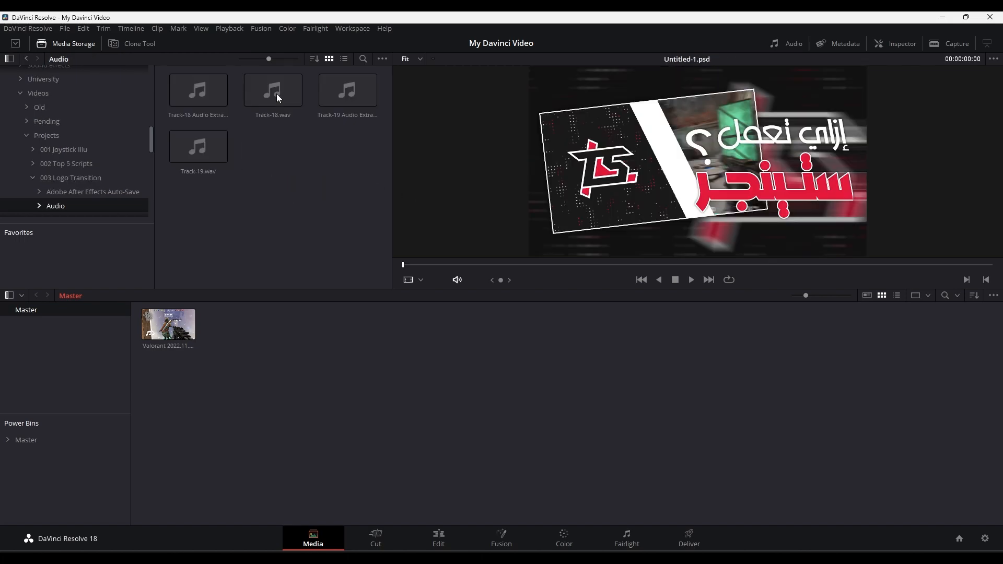
drag(199, 90, 305, 342)
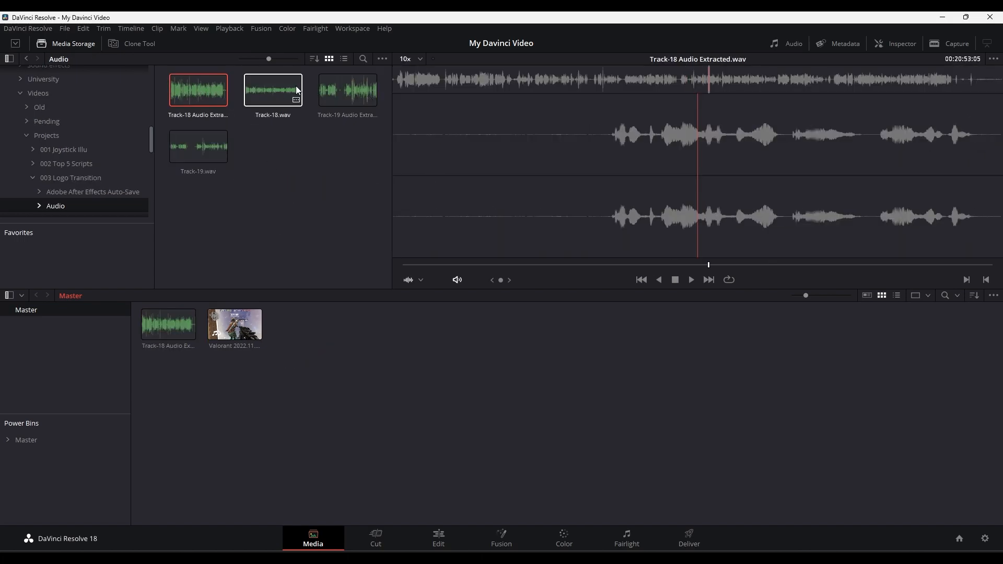
drag(273, 89, 309, 300)
- Add both 2023-08-03 recordings from the Clips folder to the media pool, and undo the individual audio and clip additions
click(70, 177)
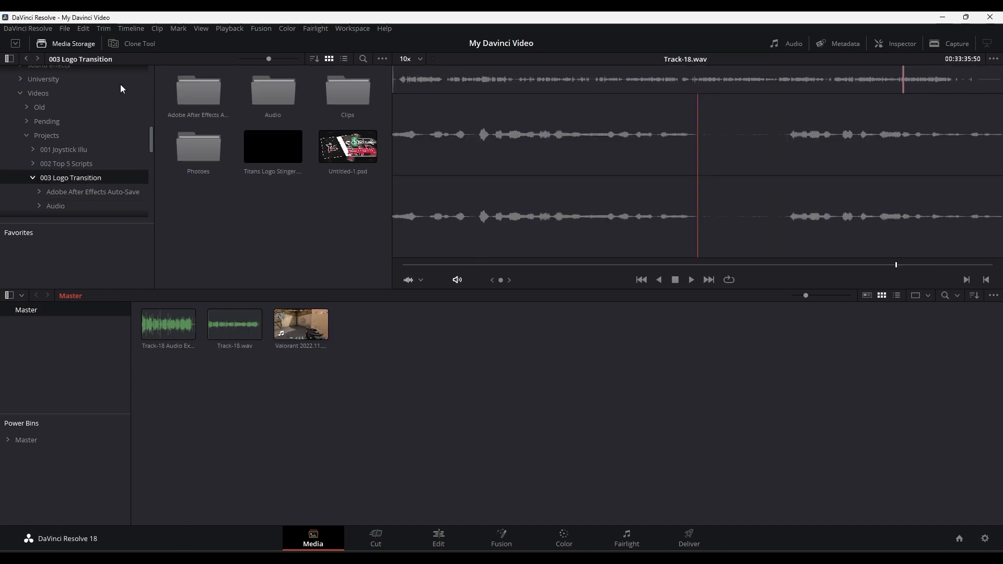
double_click(351, 91)
drag(199, 89, 419, 373)
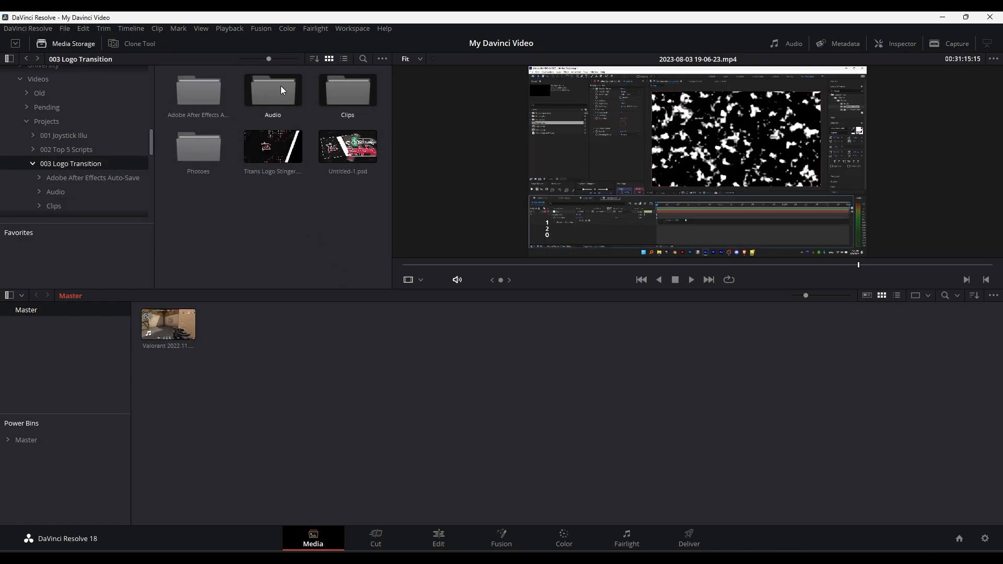
drag(280, 86, 284, 369)
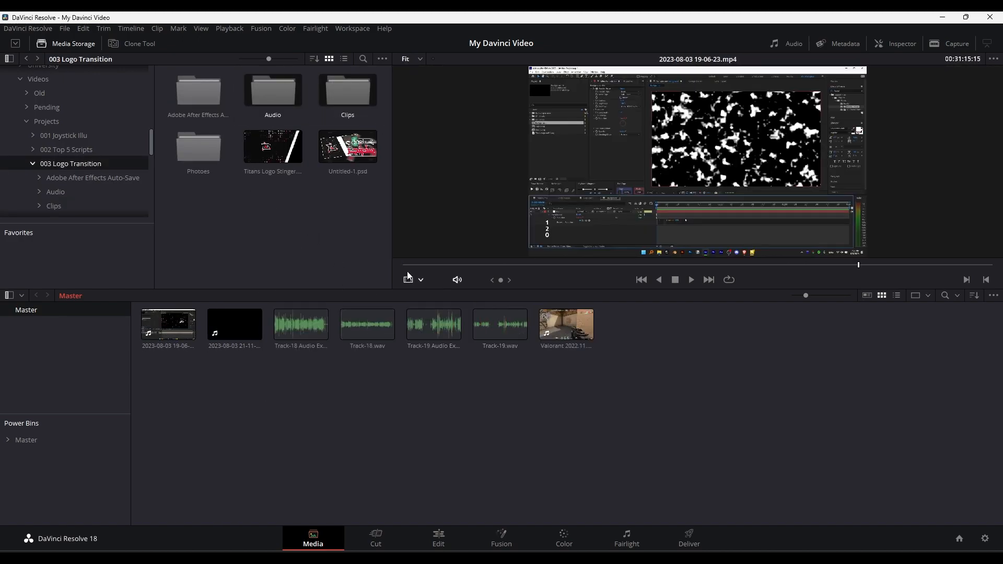
key(ctrl+z)
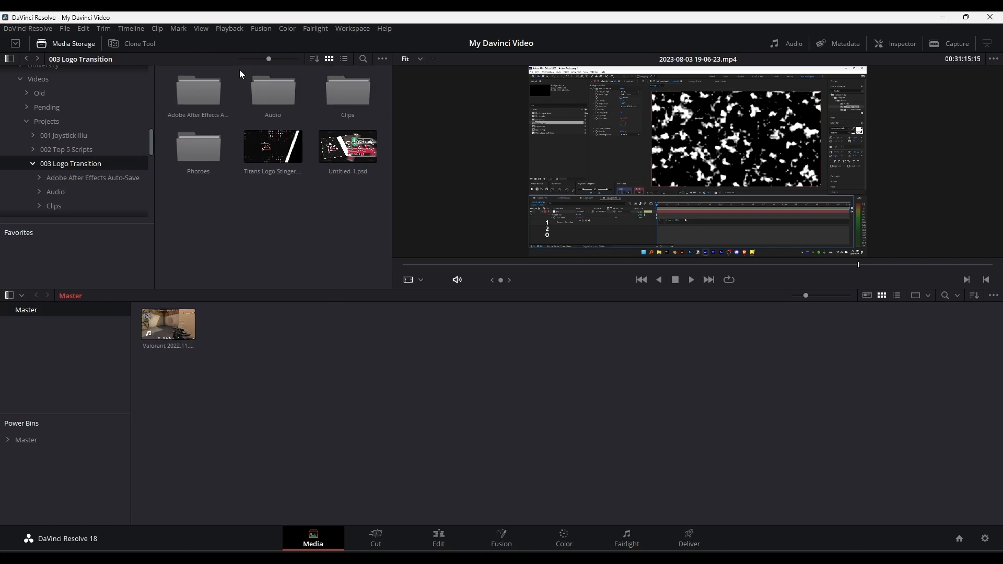
- Add the Audio, Clips and Photoes folders with their subfolders to the media pool, creating bins
drag(238, 67, 388, 119)
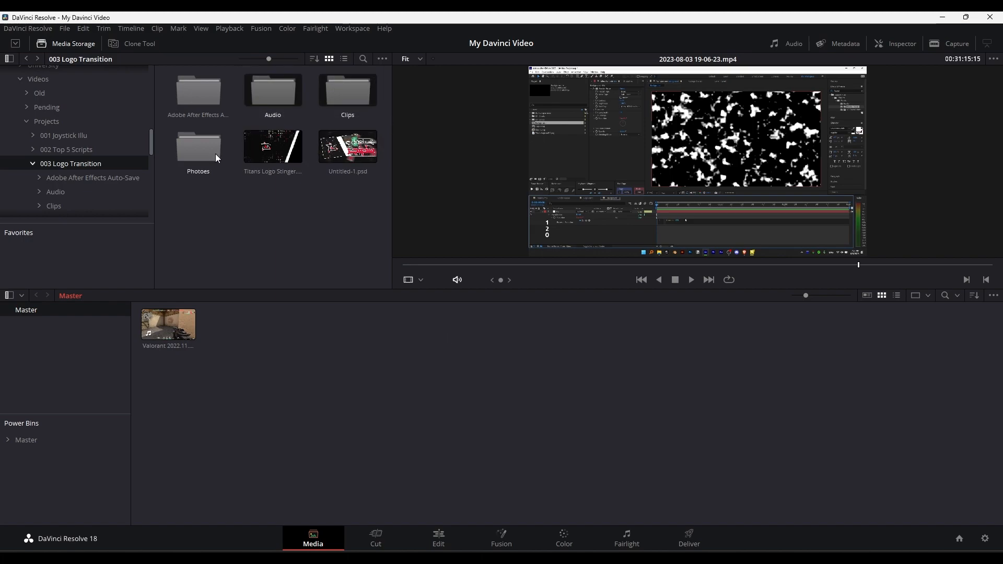
ctrl+click(200, 149)
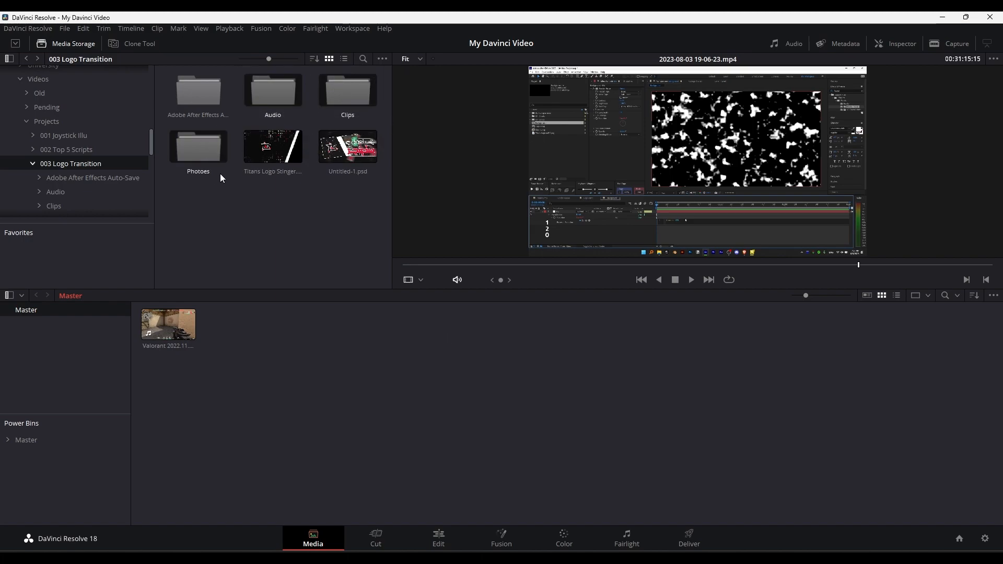
right_click(277, 93)
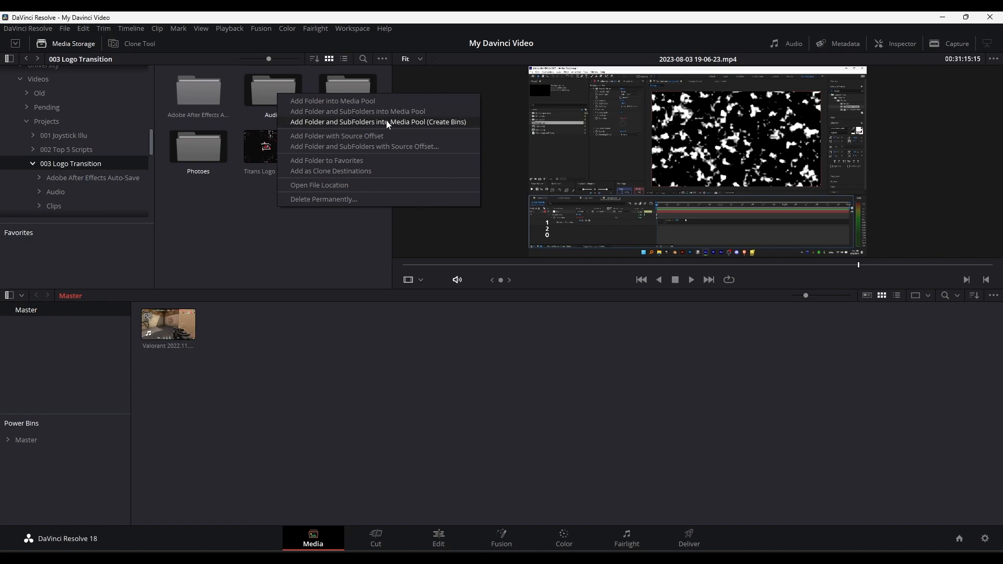
click(435, 124)
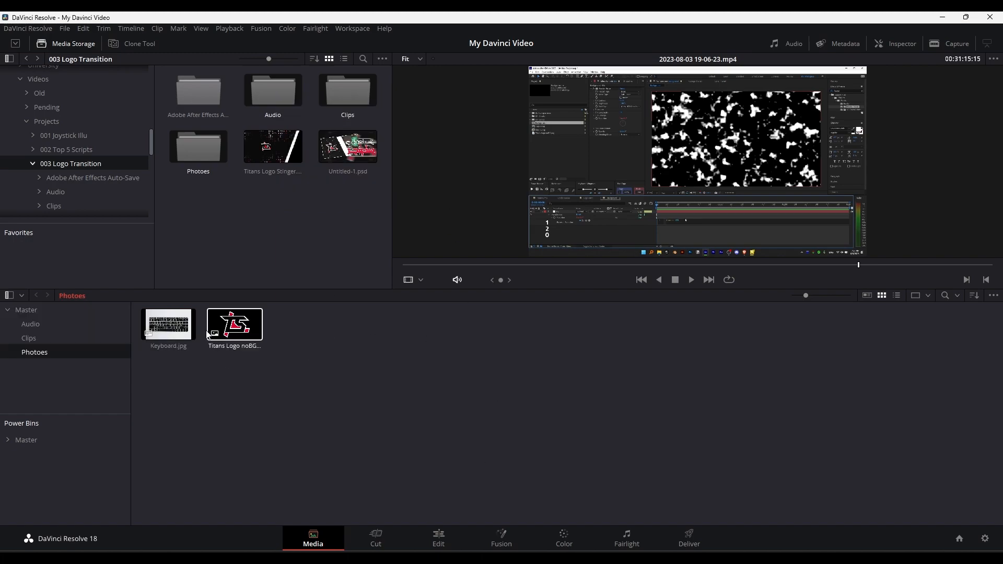
- Examine the contents of the Audio, Photoes and Clips bins, and return to the Master bin
click(26, 311)
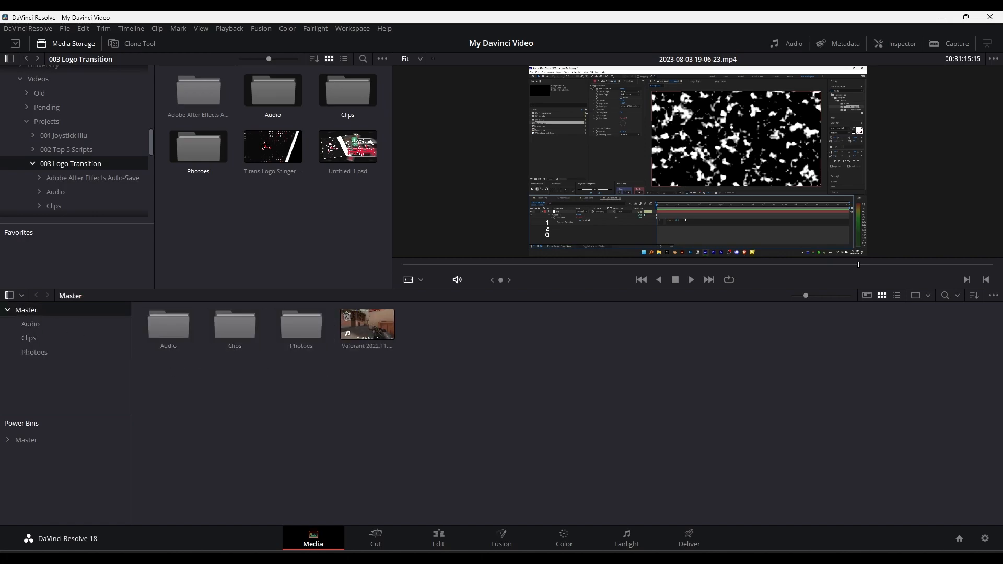
double_click(184, 327)
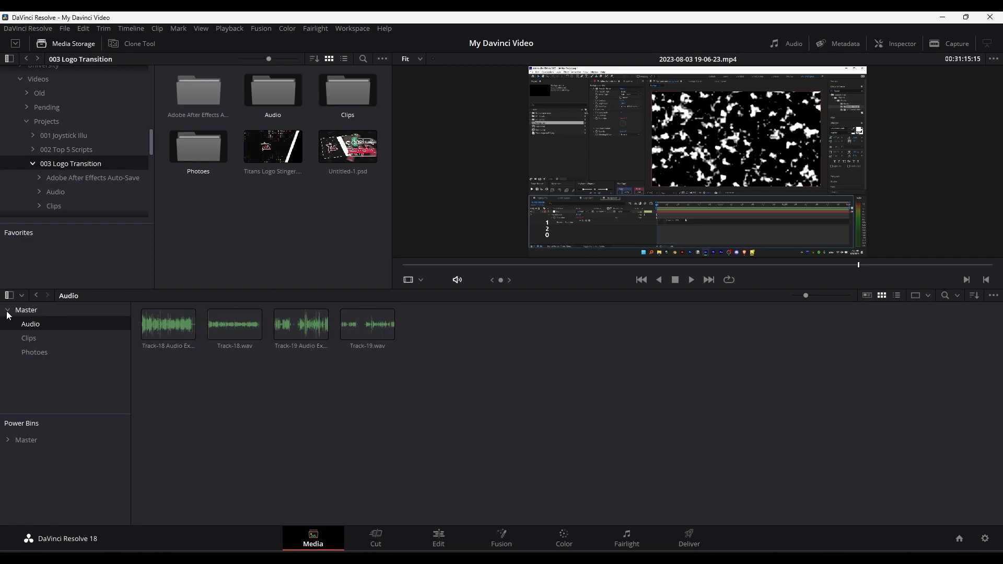
click(27, 312)
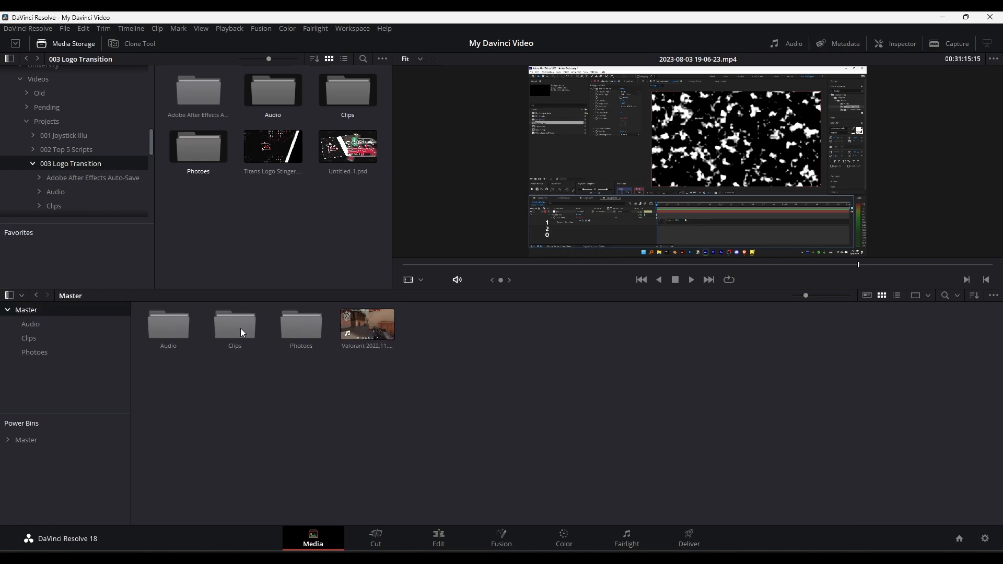
double_click(295, 331)
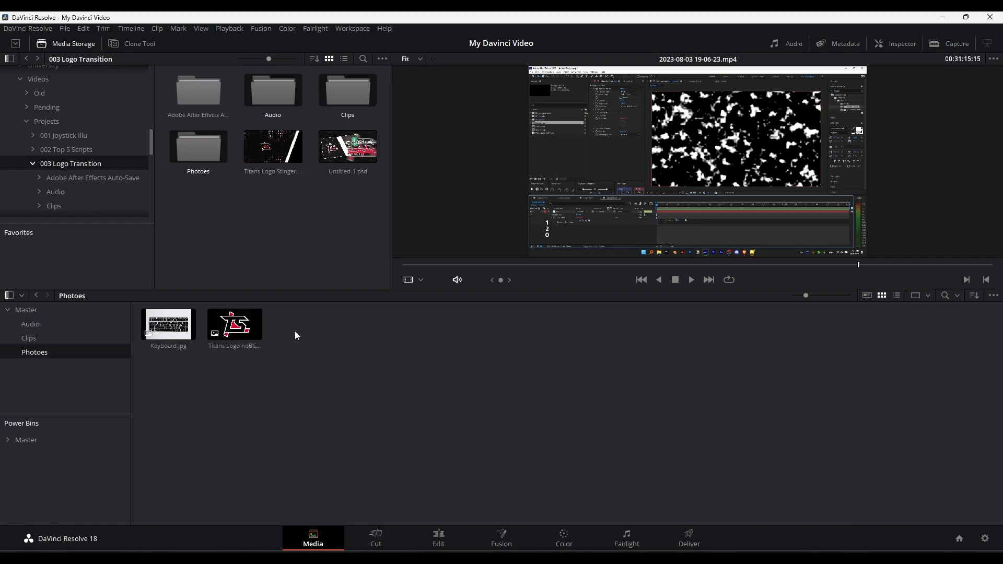
click(29, 340)
click(32, 313)
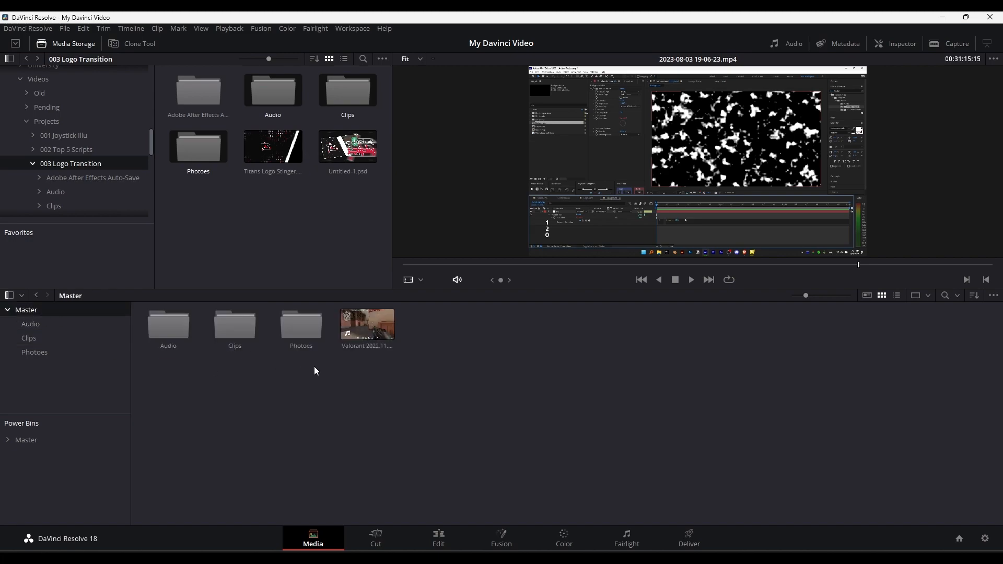
drag(152, 370, 517, 295)
click(488, 357)
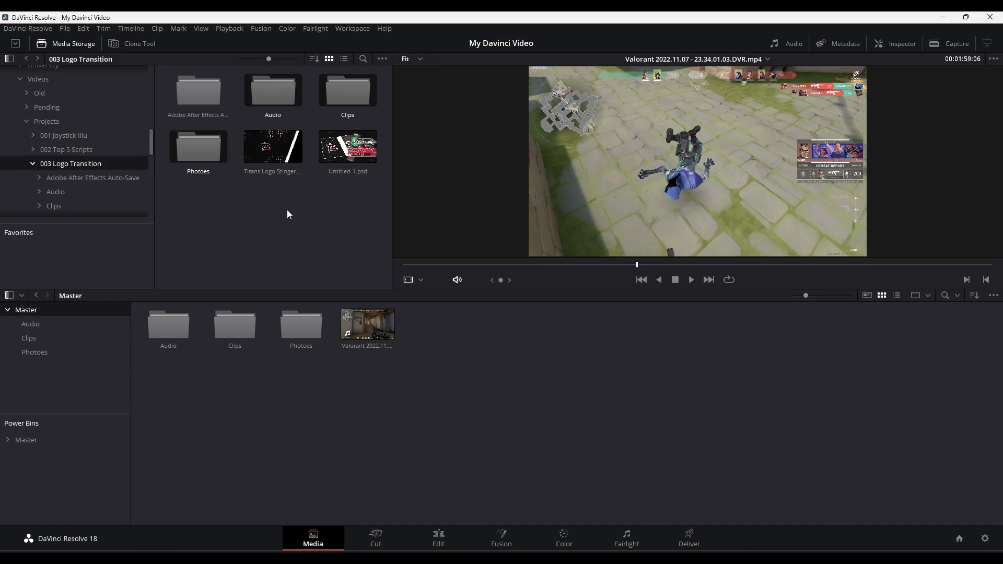
- Make the power bins available in the media pool and look through the Master power bin and its Transition folder
click(203, 28)
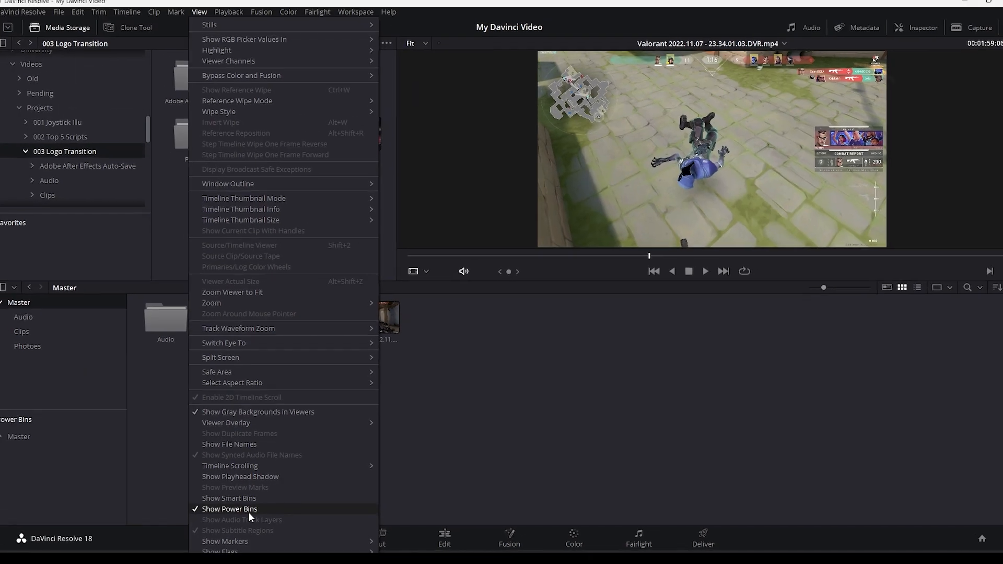
click(212, 489)
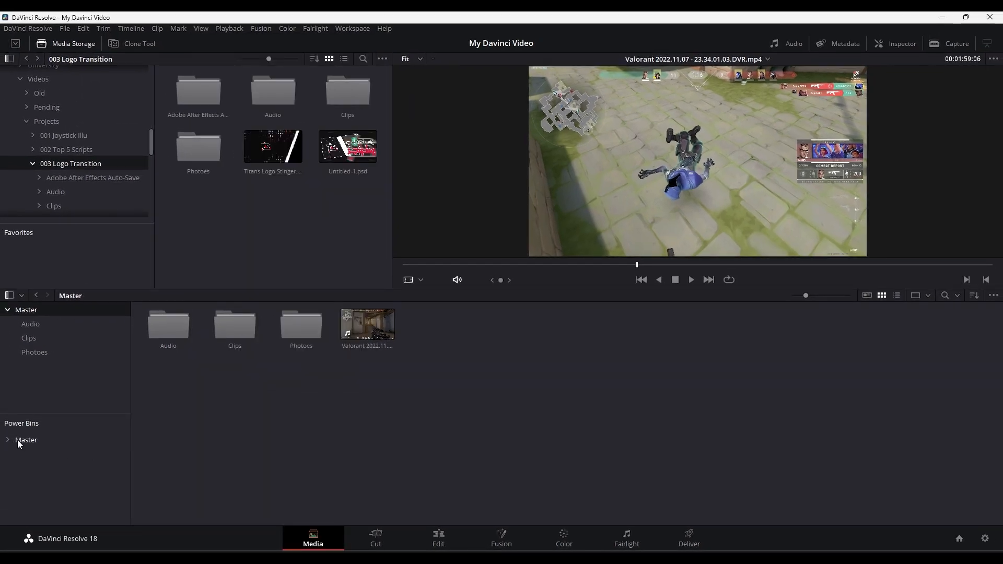
click(17, 440)
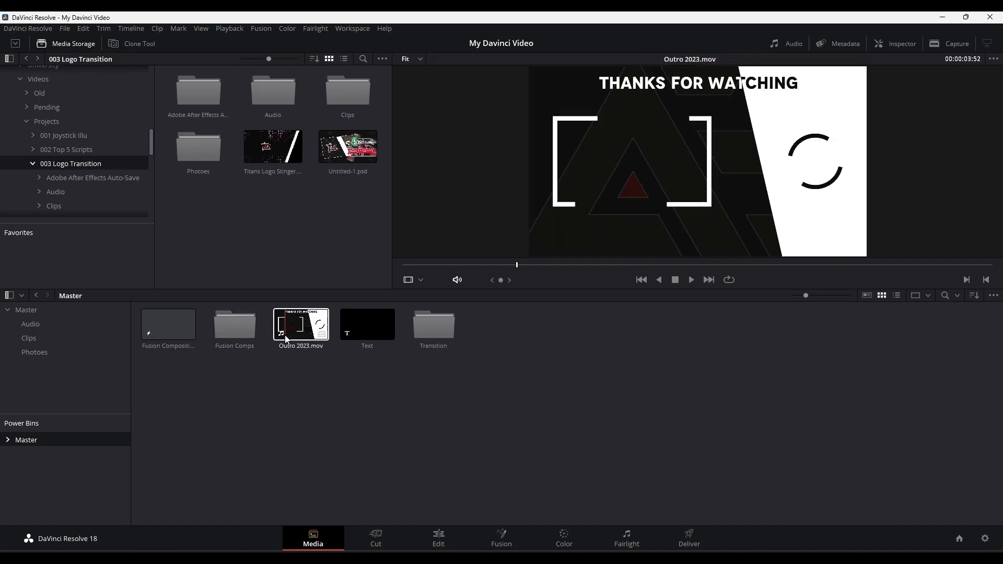
double_click(443, 325)
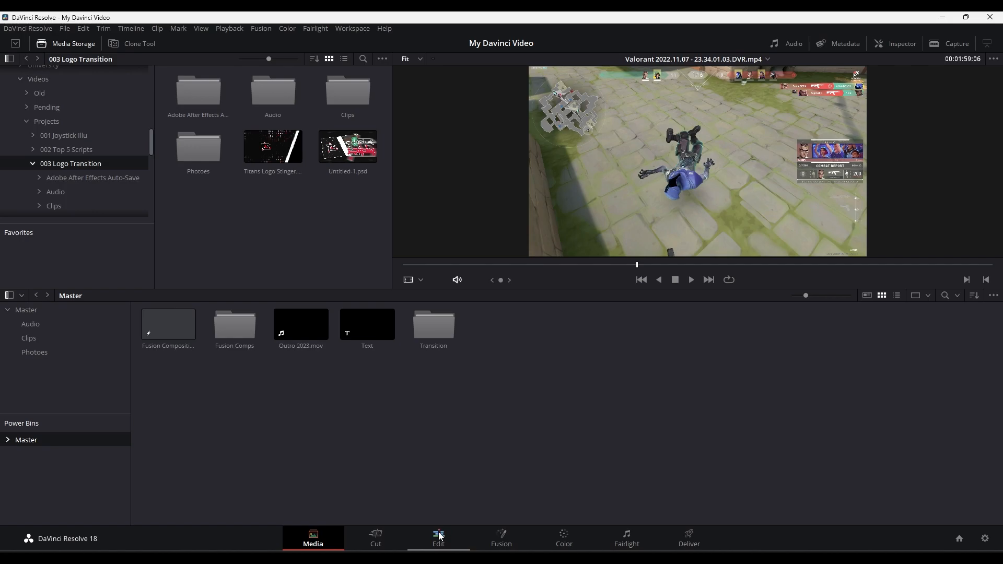
- Switch to the Edit page and hide the media pool, the effects library and the inspector
click(438, 535)
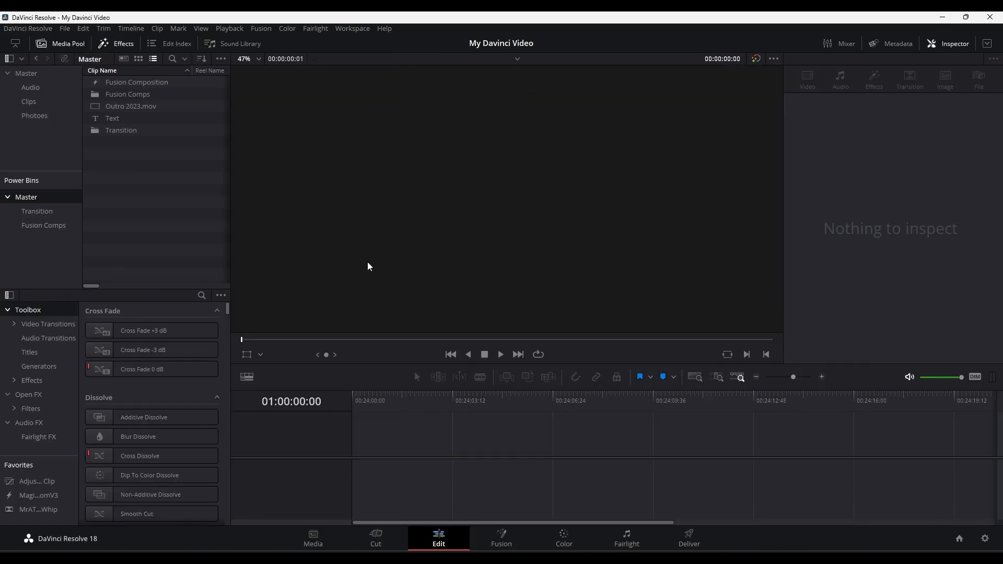
click(66, 44)
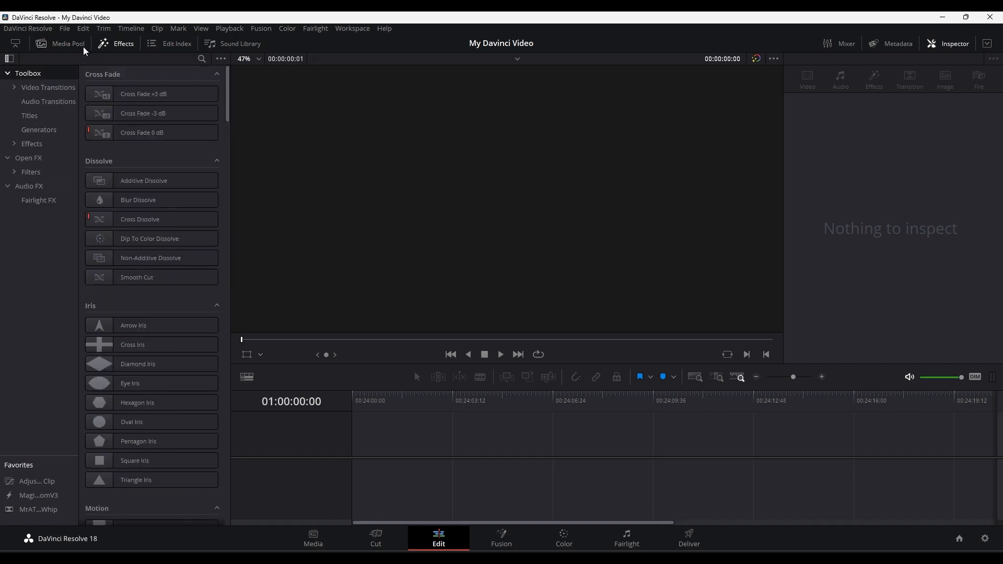
click(113, 47)
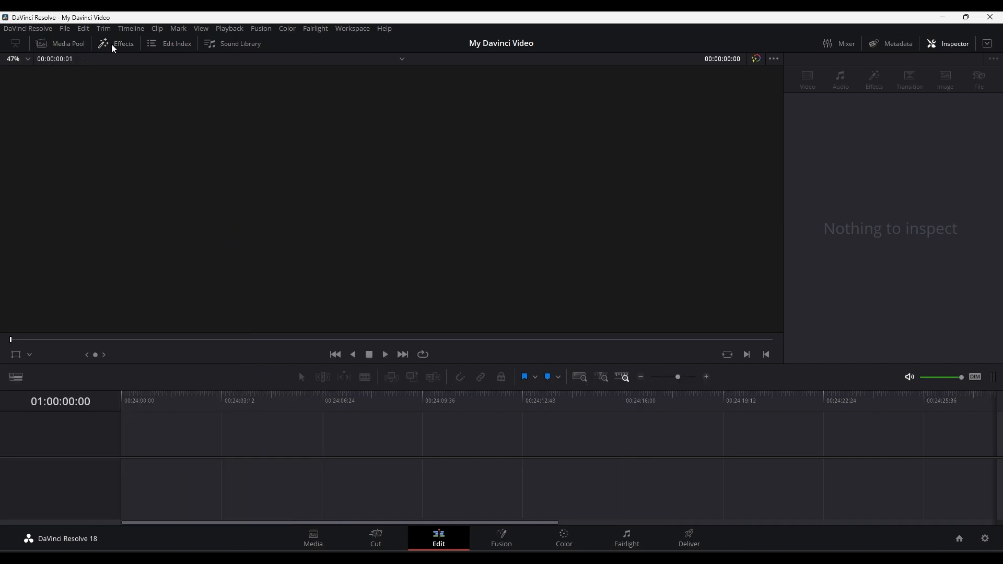
click(942, 47)
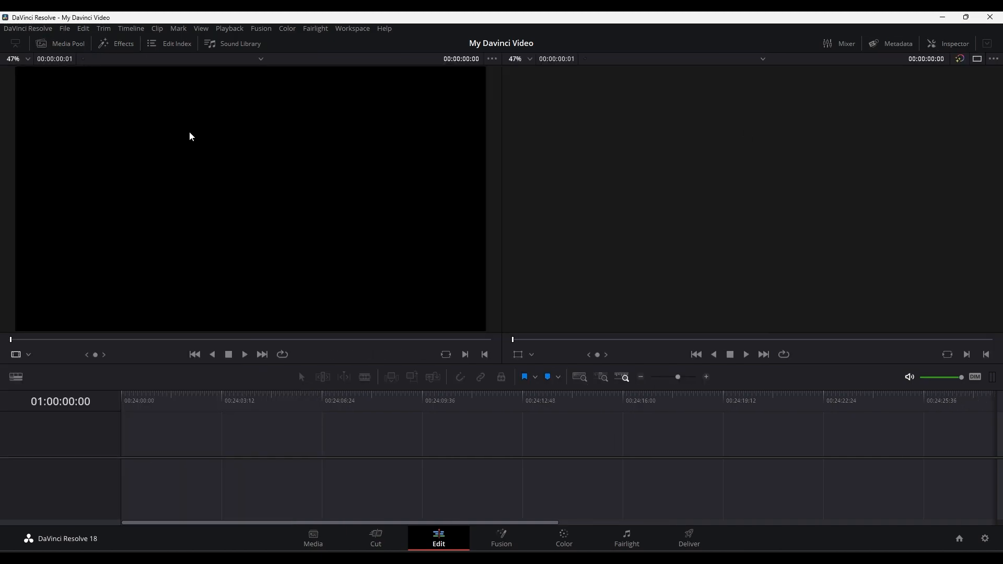
- Restore the media pool and effects library at full height, trying the half-height layout as well, and show the inspector
click(56, 47)
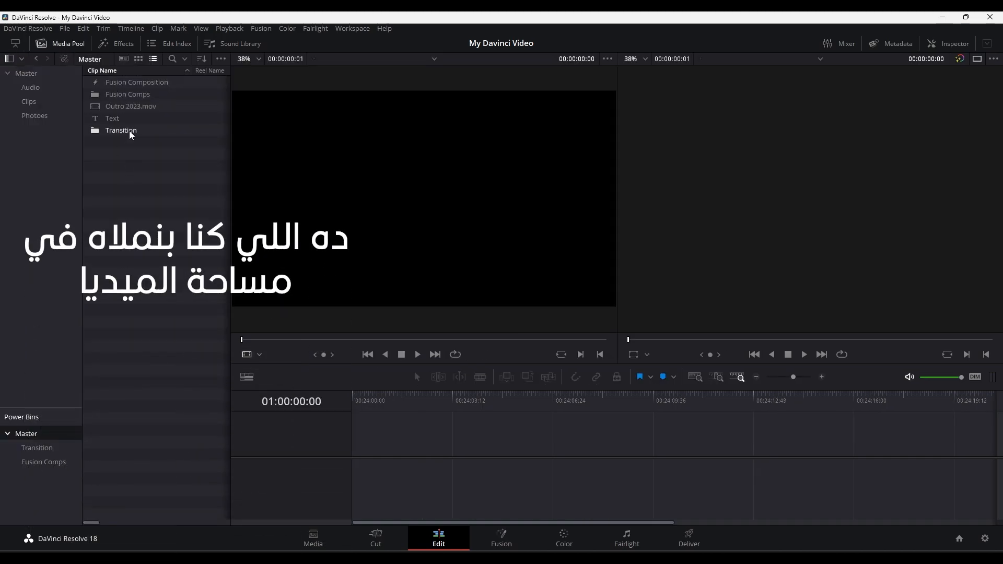
click(116, 47)
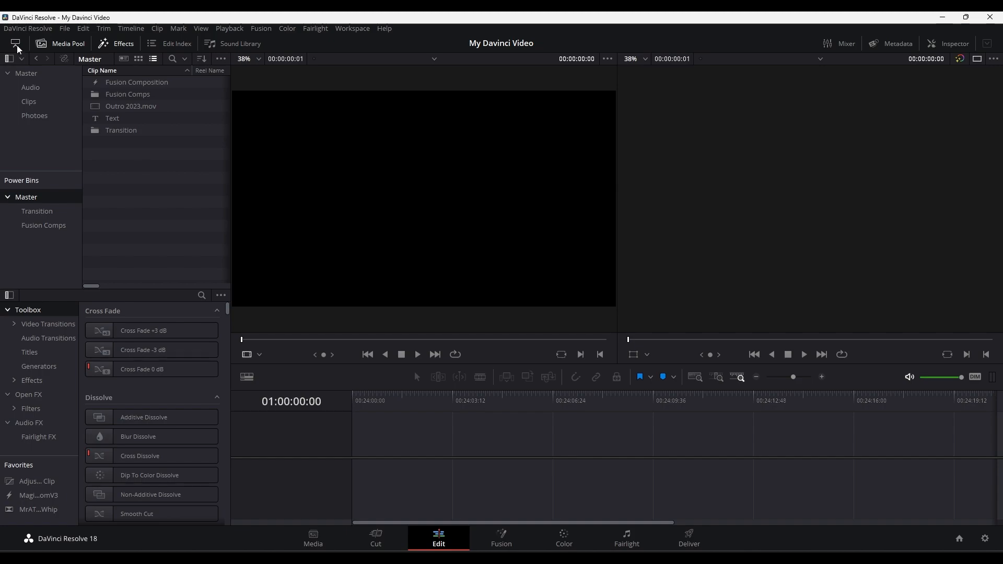
click(17, 46)
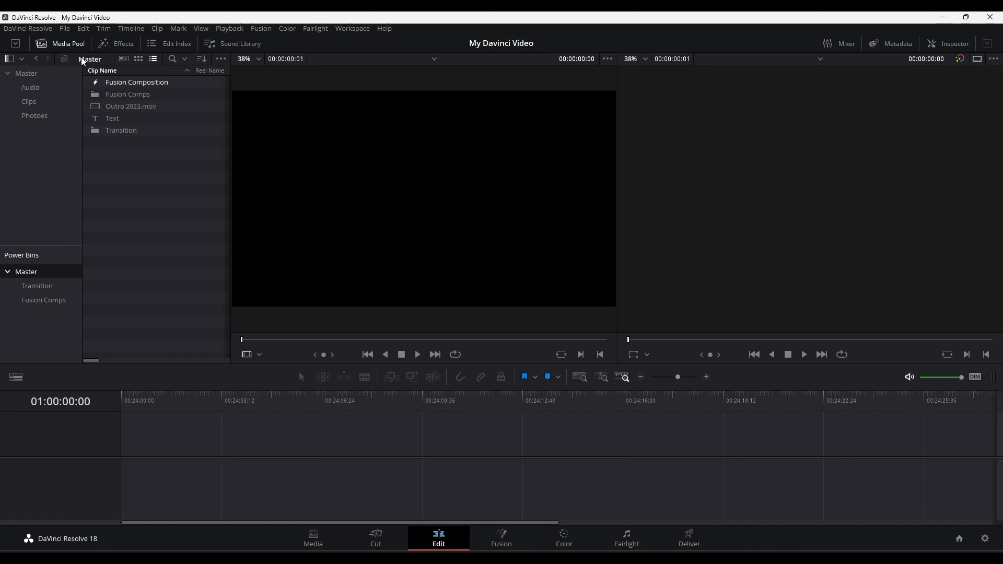
click(108, 46)
click(59, 45)
click(15, 44)
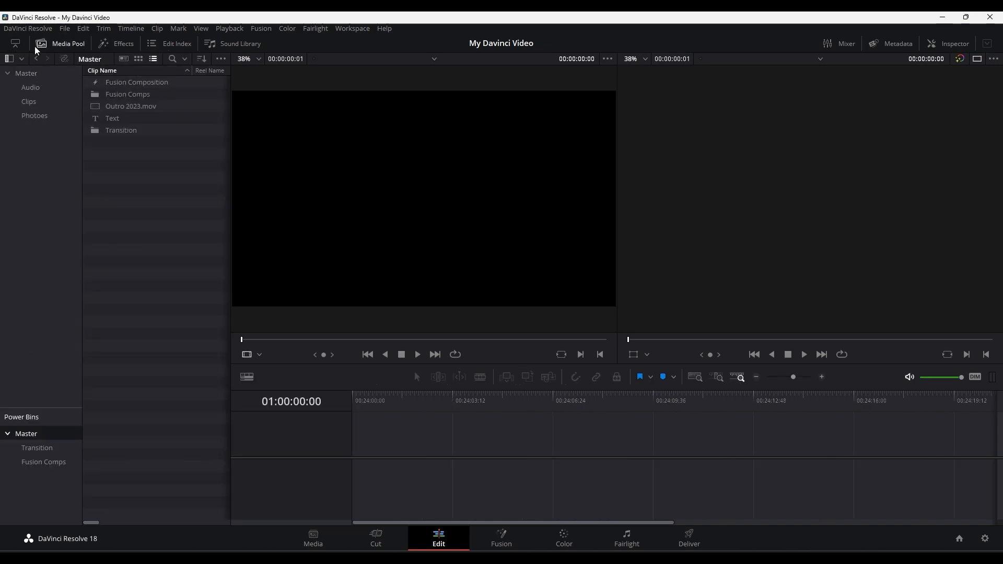
click(113, 46)
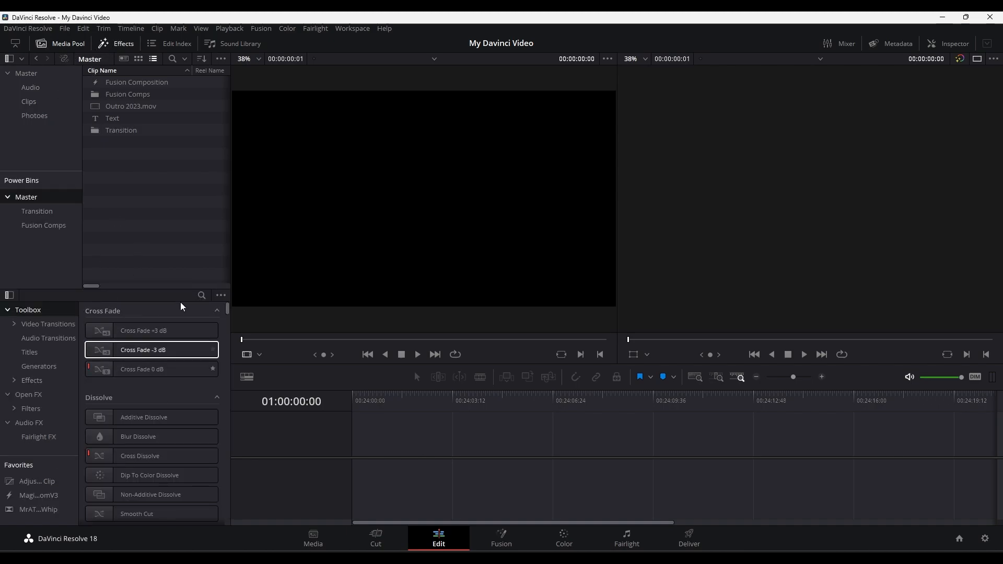
click(951, 46)
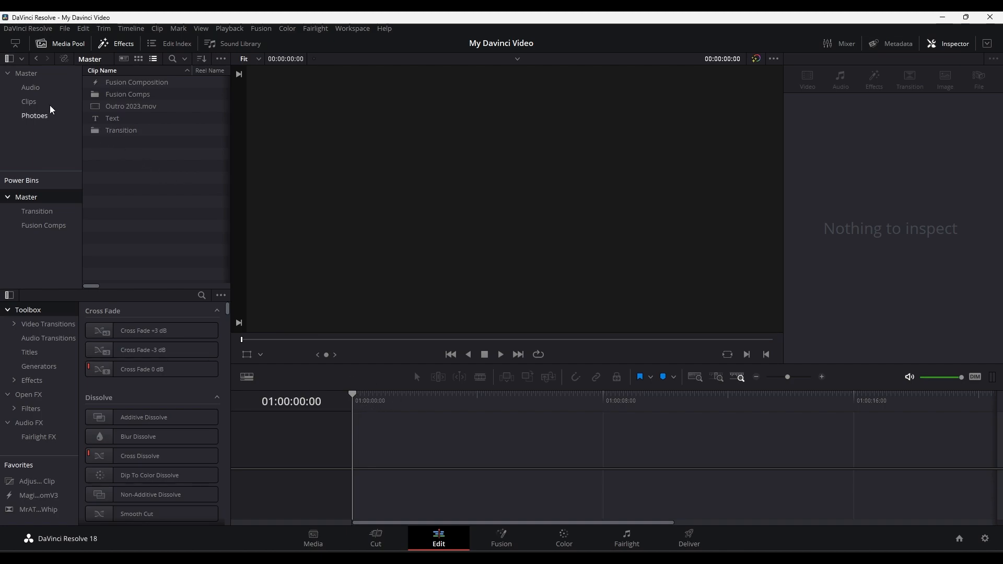
- Import the keyboard shortcut preset My Davinci Keyboard.txt from the Desktop in Keyboard Customization
click(942, 17)
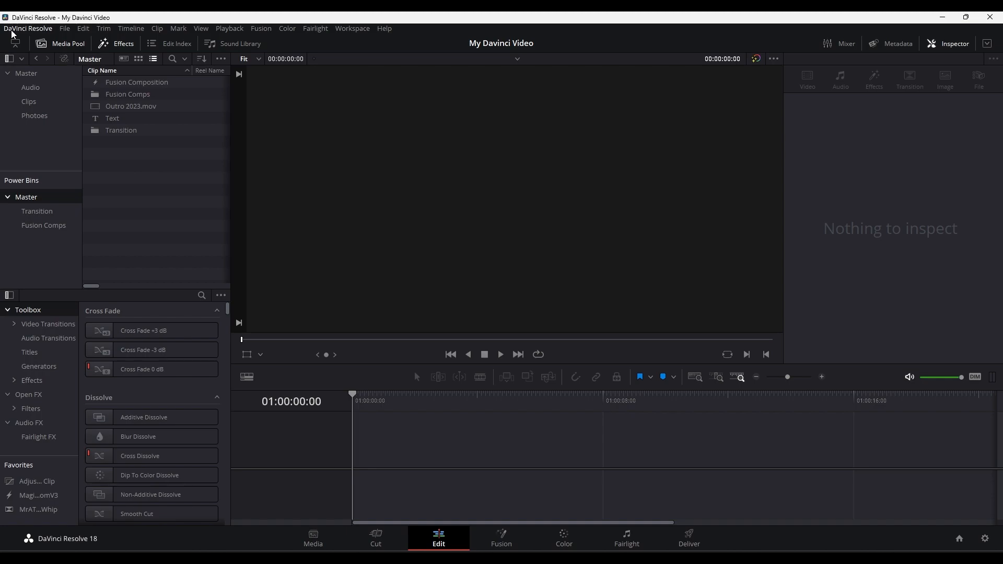
click(11, 31)
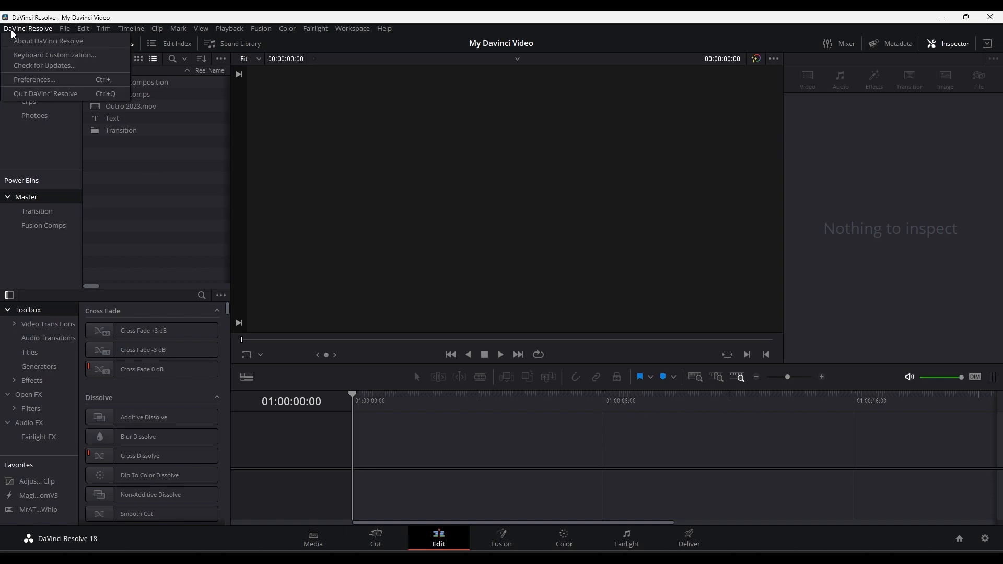
click(61, 59)
click(732, 81)
click(720, 99)
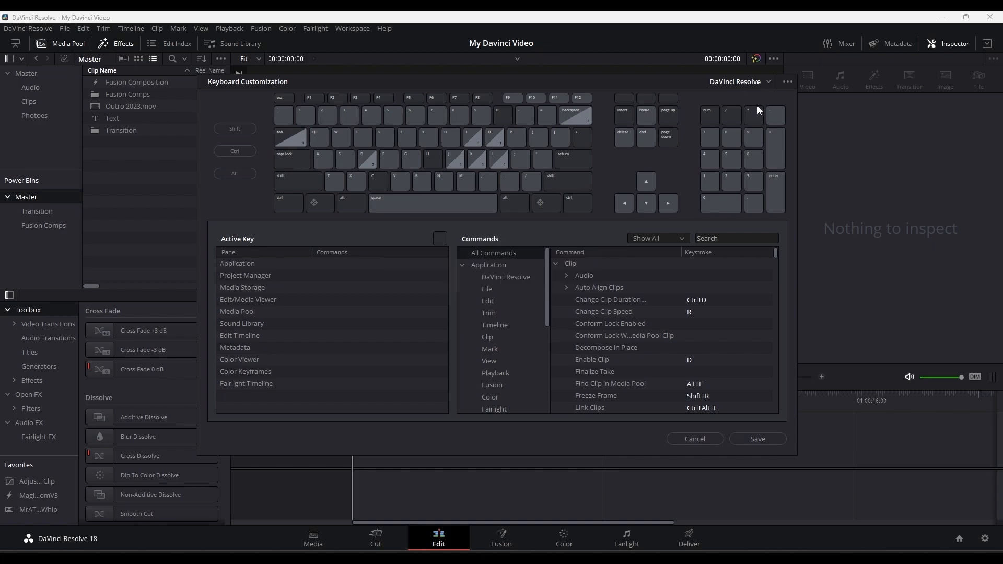
click(787, 82)
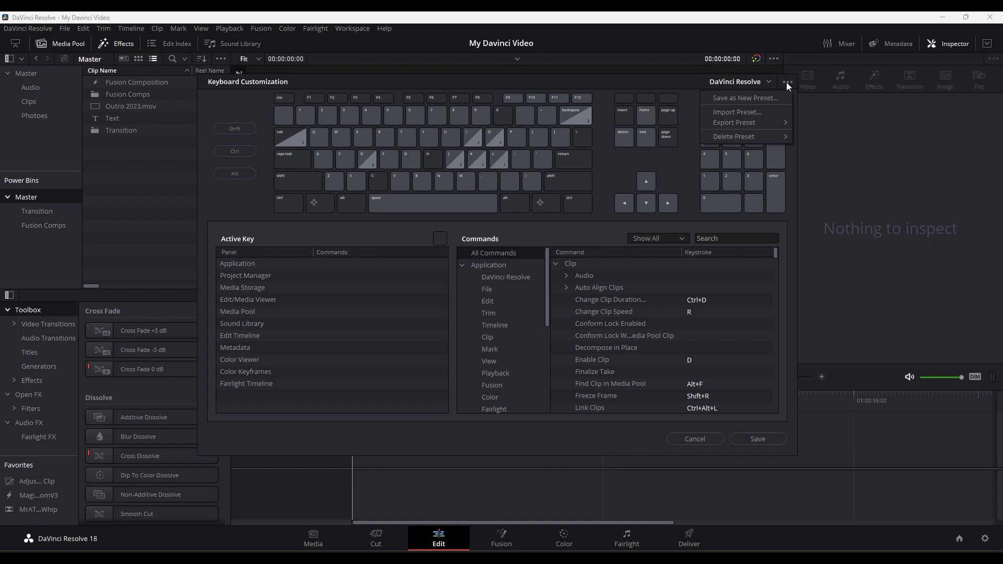
click(745, 111)
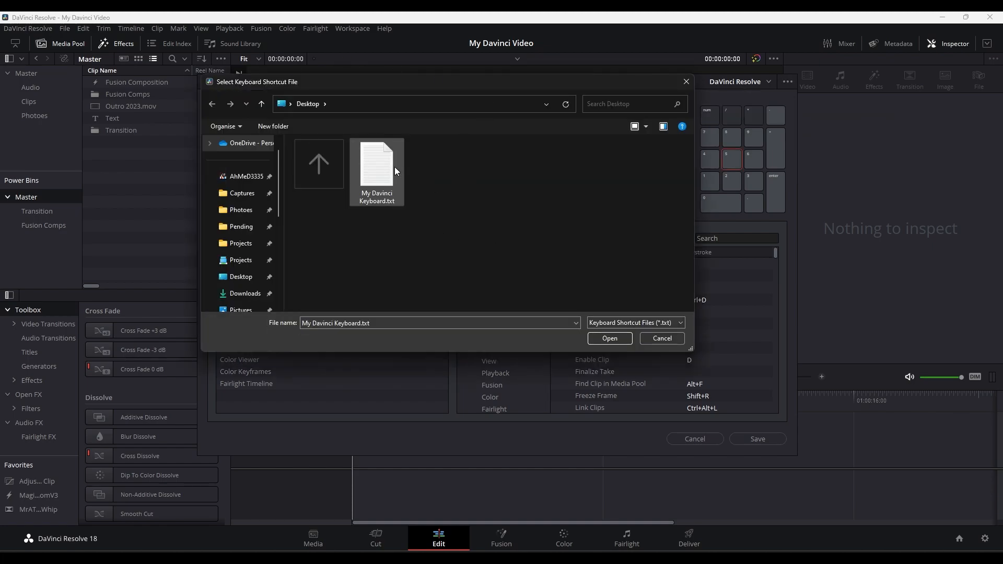
double_click(387, 171)
- Check the available keyboard presets for My Davinci Keyboard and close Keyboard Customization without saving
click(766, 81)
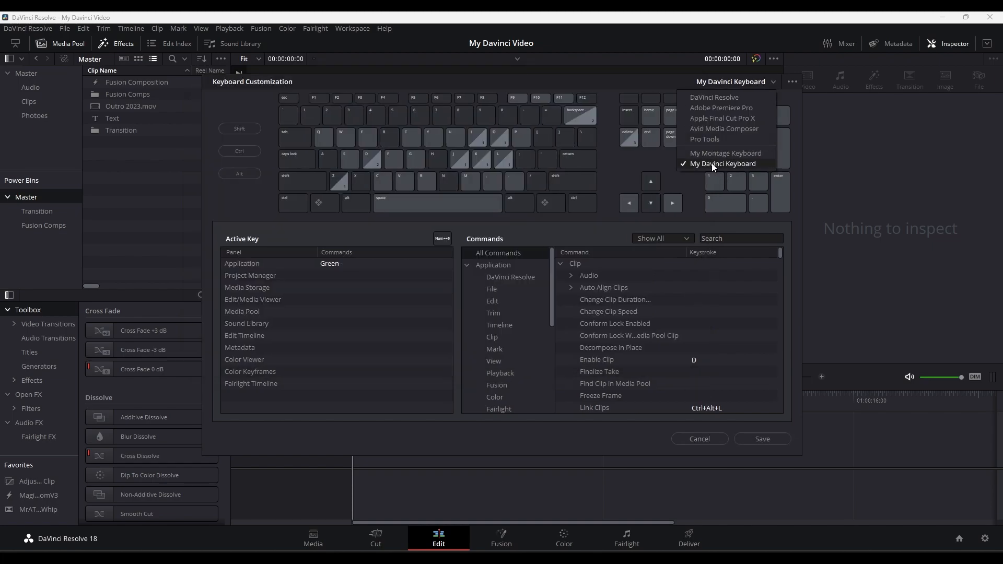
click(570, 425)
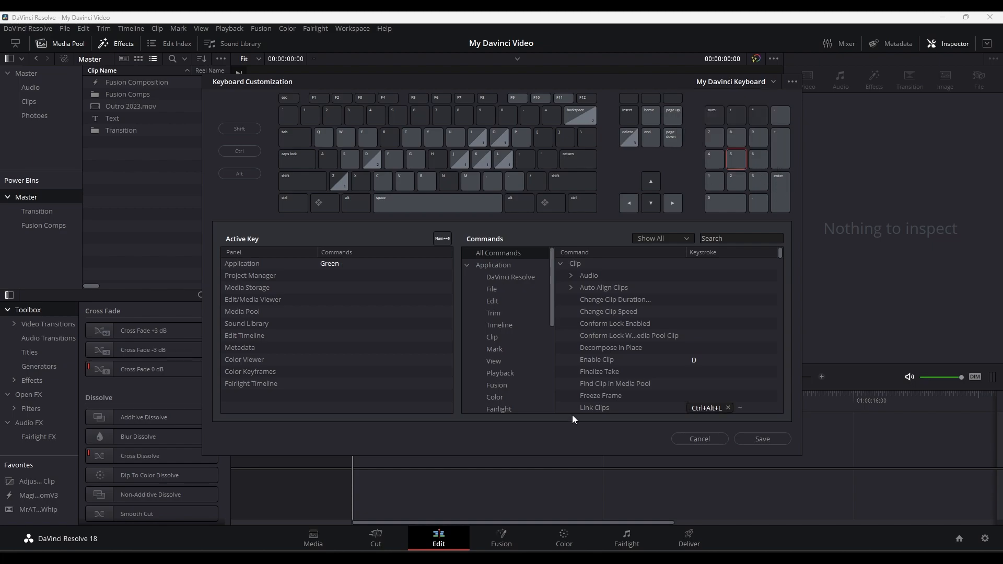
click(700, 439)
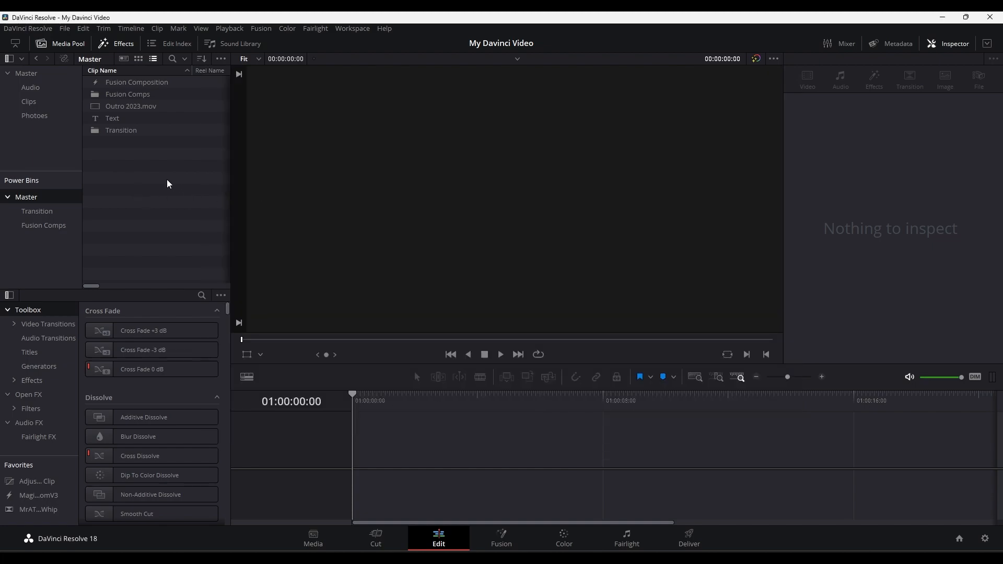
- Select the Valorant clip in the project's Master bin and display the bin's contents in metadata view and as thumbnails
click(23, 73)
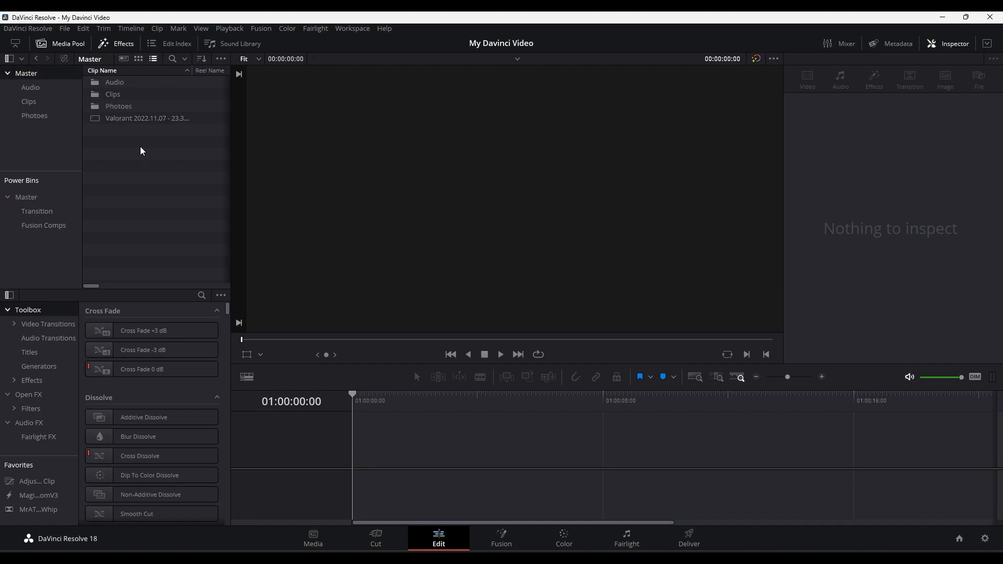
click(140, 119)
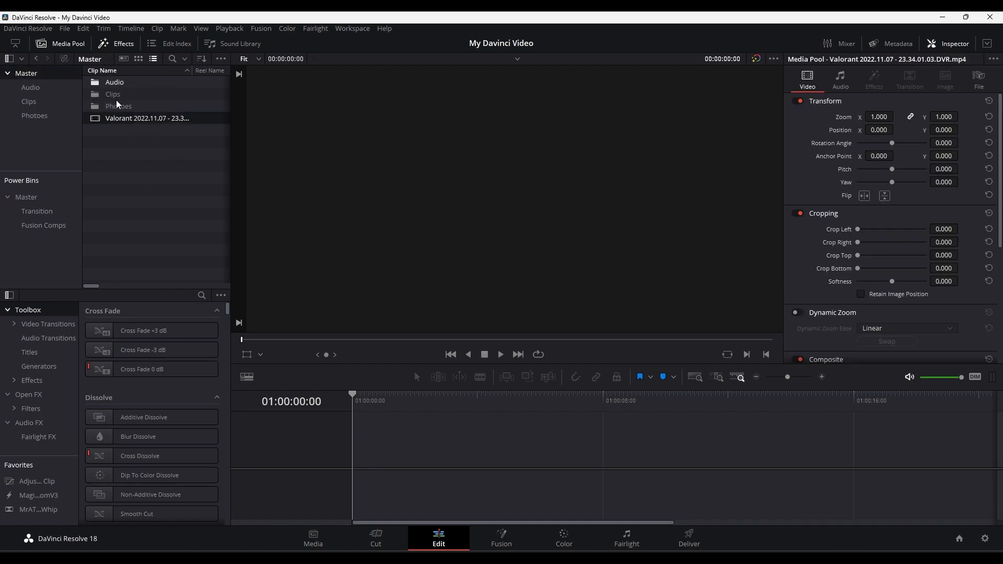
click(127, 61)
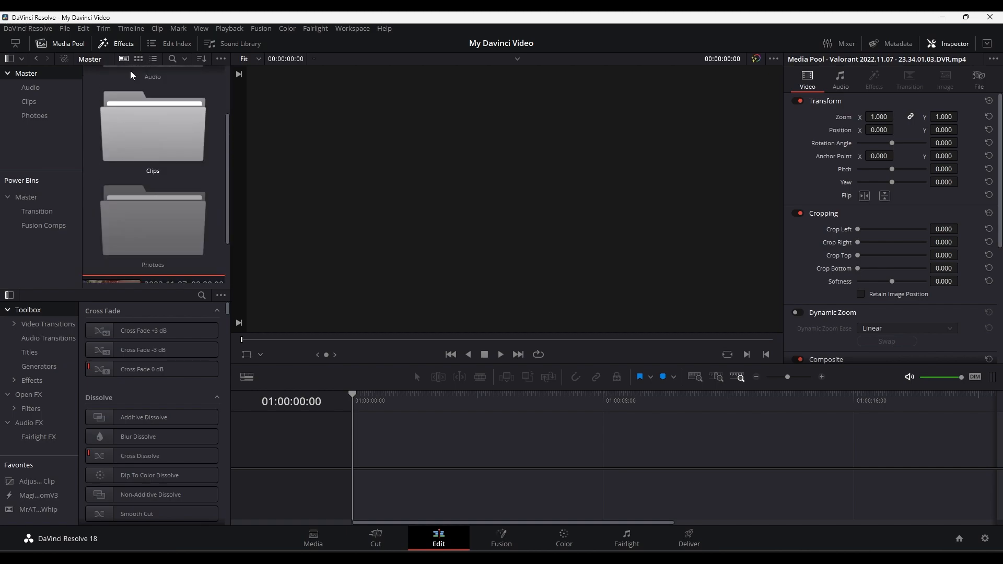
click(138, 59)
scroll(193, 218, down, 1)
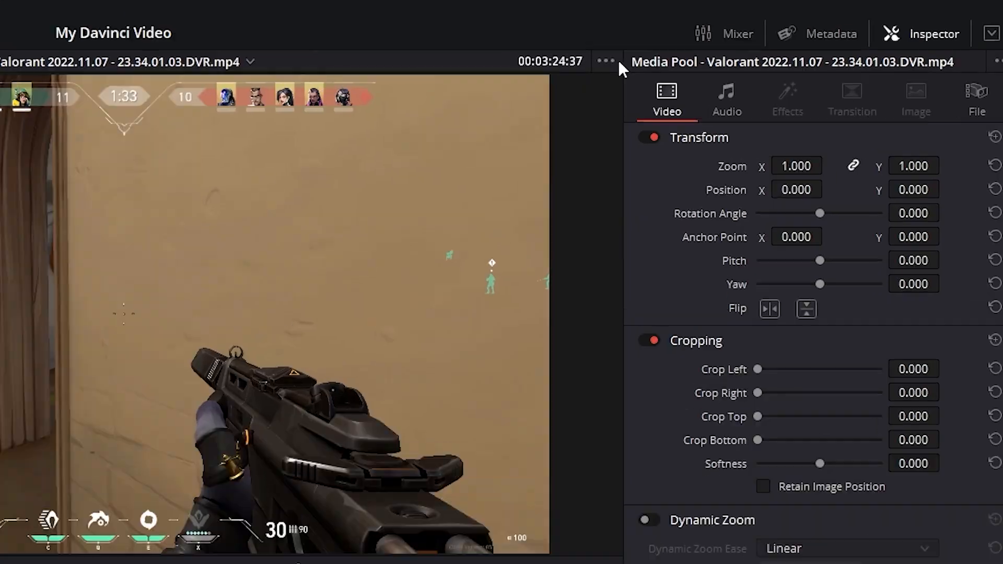
- Toggle the source viewer's Live Media Preview, scrub through the Valorant clip, and return the media pool to list view
click(774, 59)
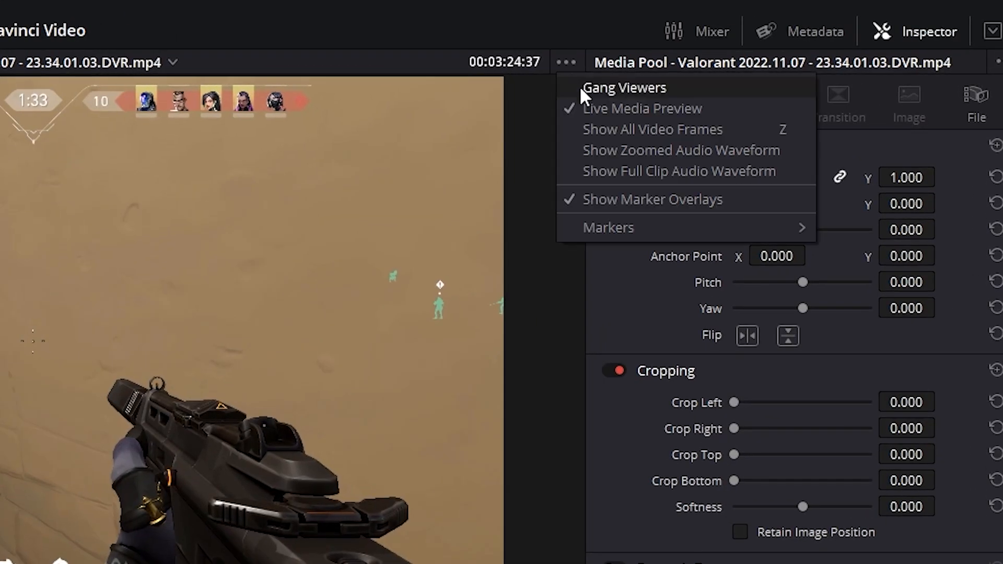
click(608, 109)
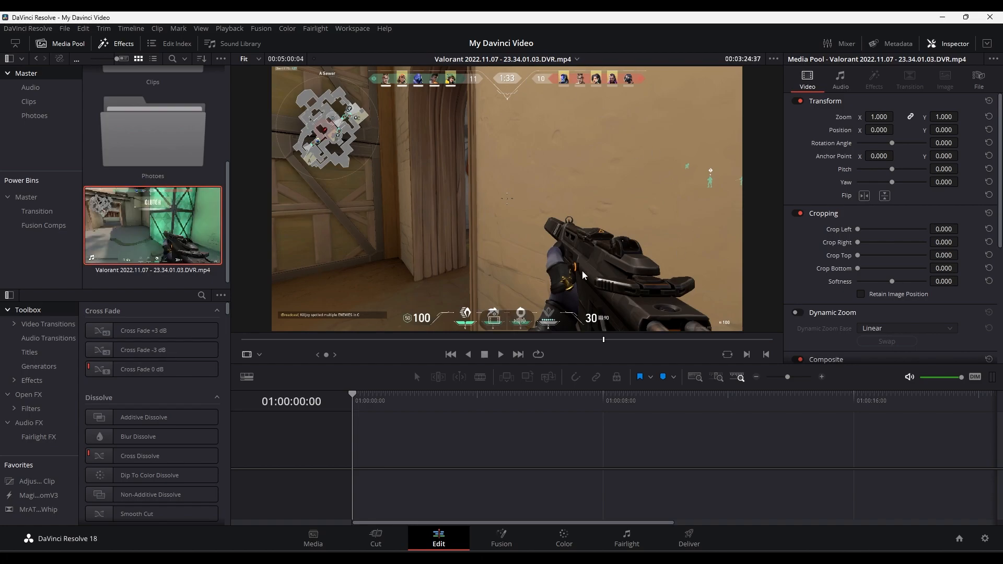
drag(544, 340, 509, 347)
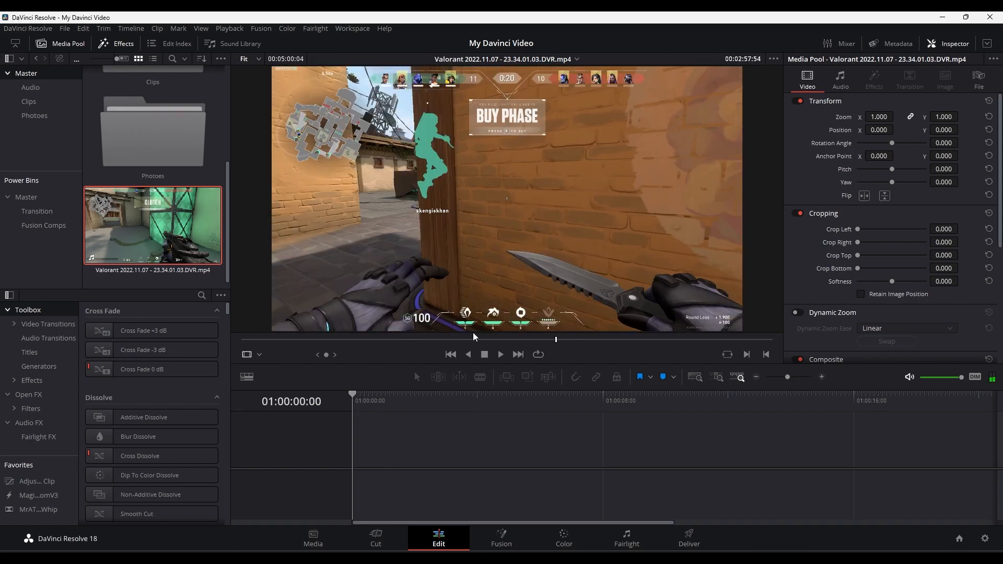
click(154, 60)
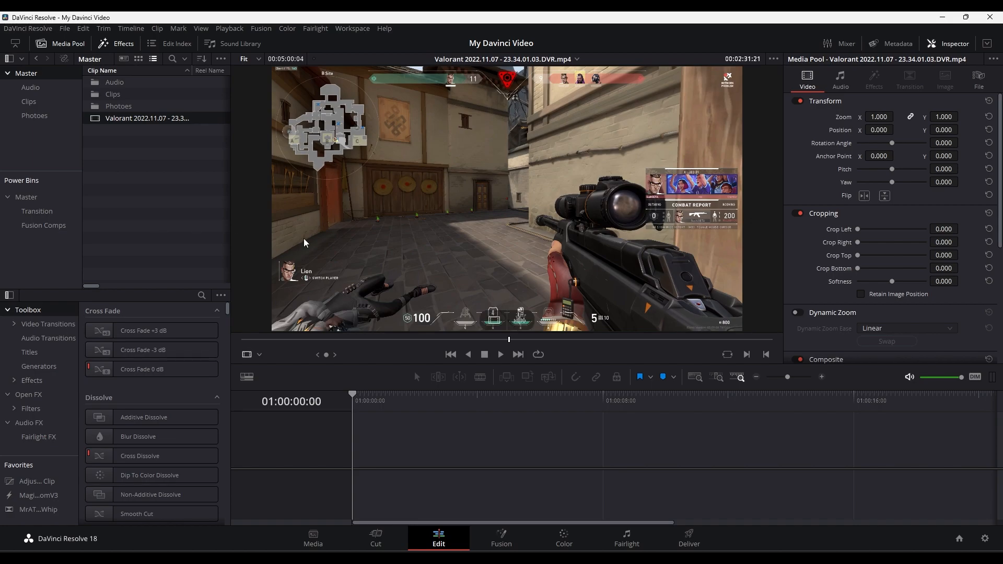
- Try placing the Valorant clip in the empty timeline area with the playhead at 01:00:04:52, and undo the timeline's creation
drag(99, 118, 396, 456)
drag(361, 401, 393, 407)
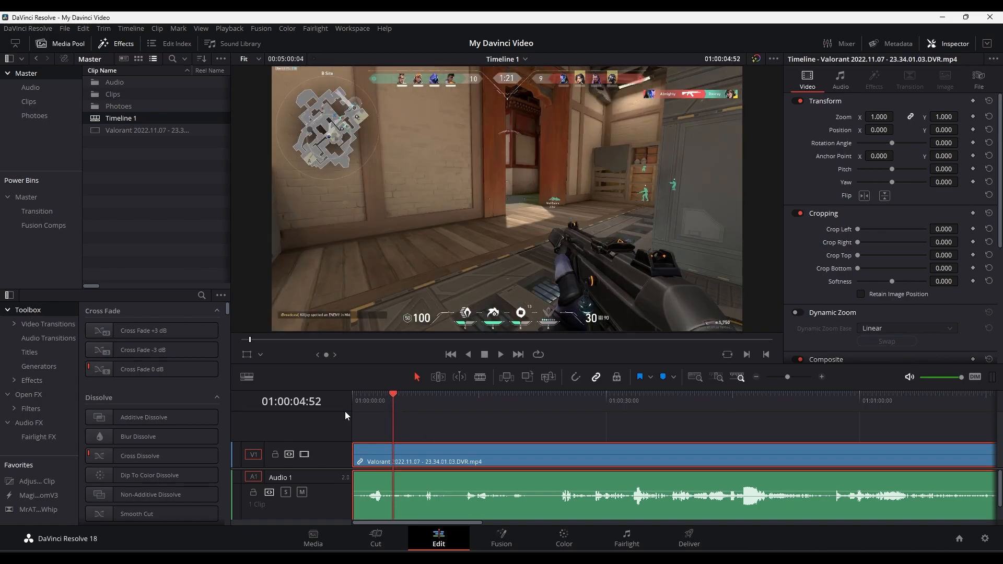
click(419, 429)
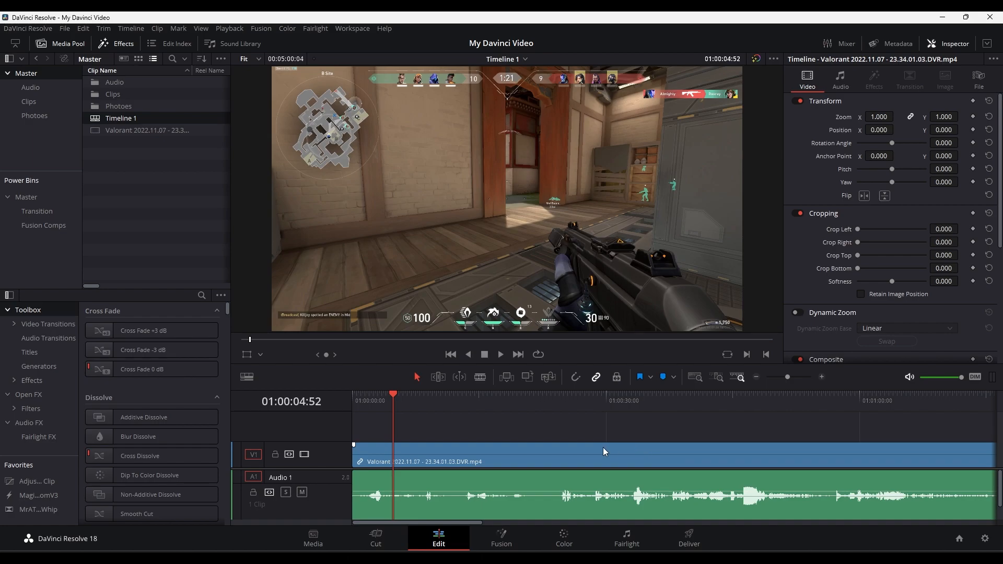
key(ctrl+z)
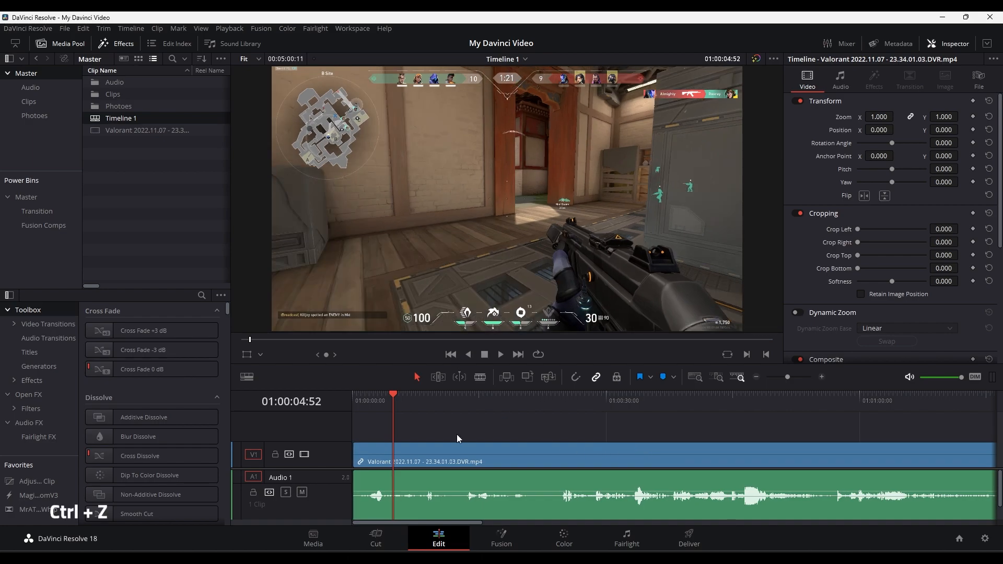
key(ctrl+z)
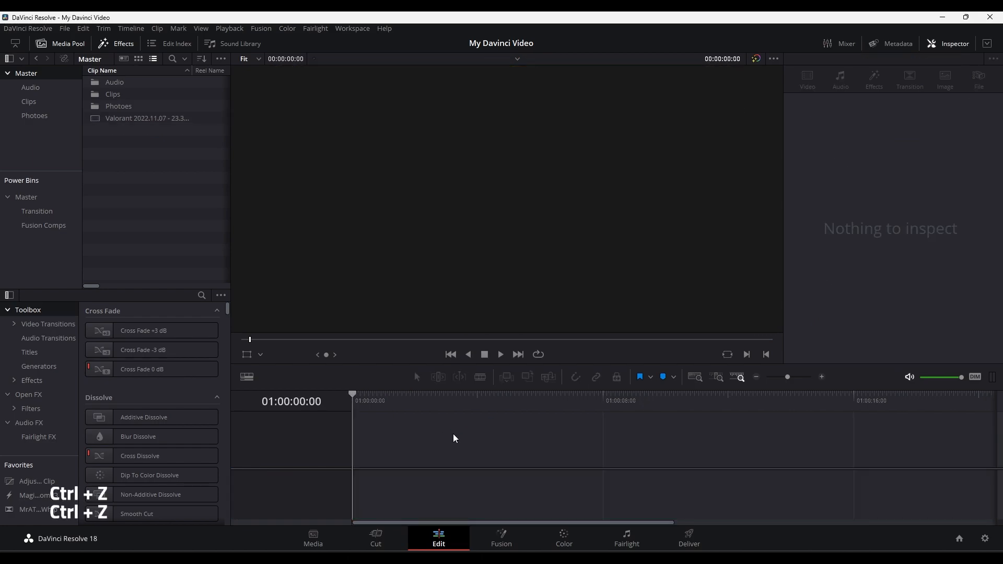
- Start setting up a new empty timeline named My Video in the Master bin
right_click(105, 131)
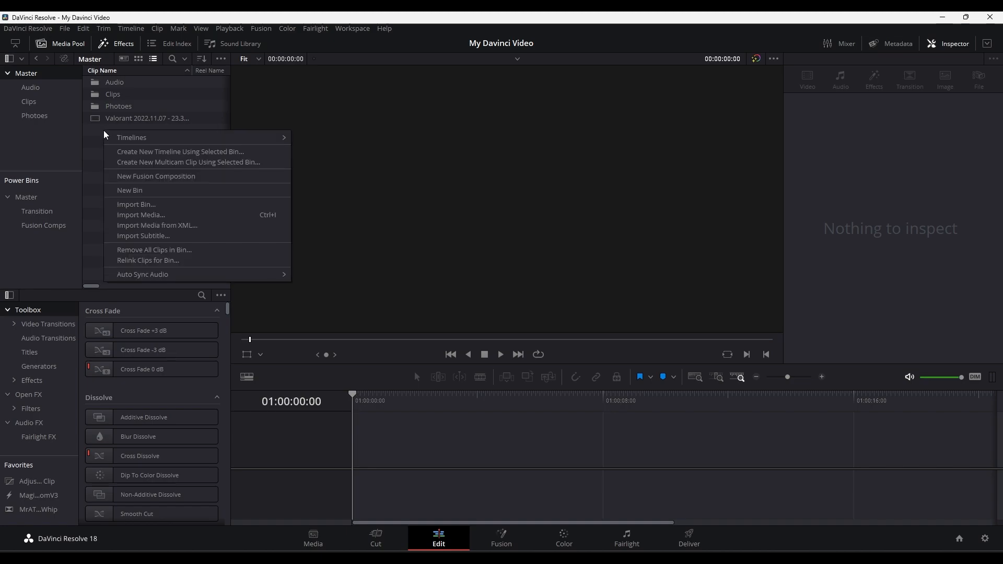
mouse_move(212, 141)
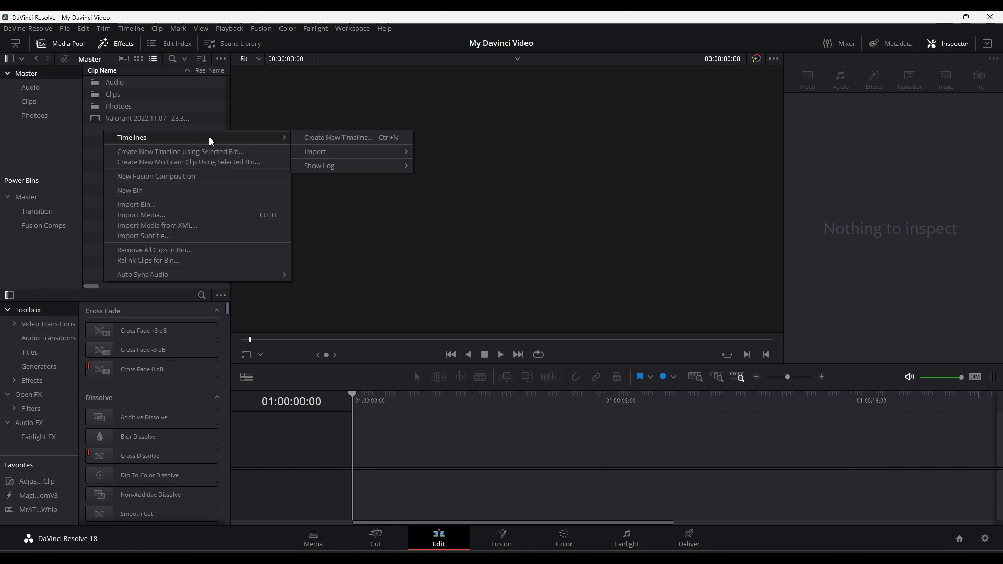
click(335, 139)
text(My Video)
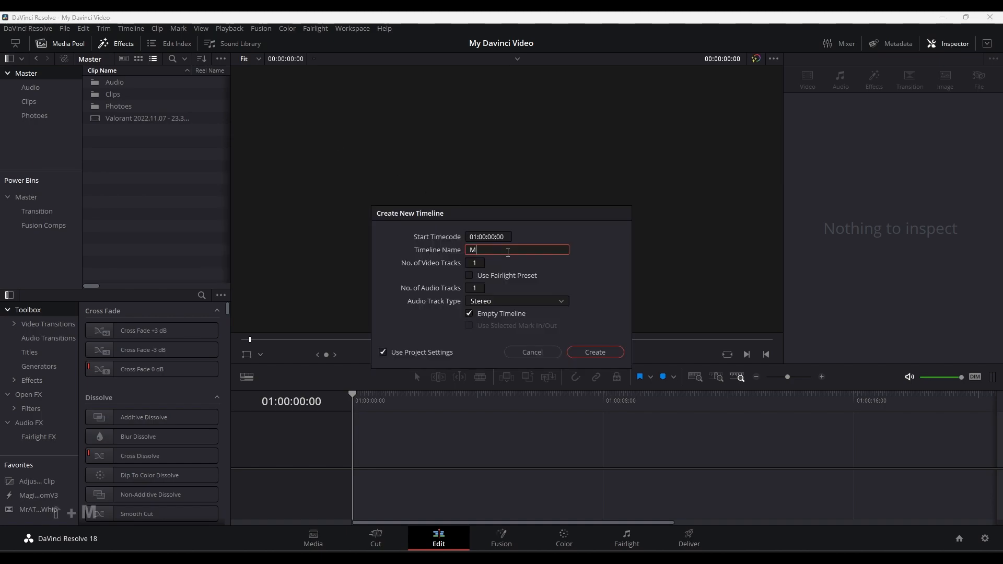
drag(474, 264, 488, 287)
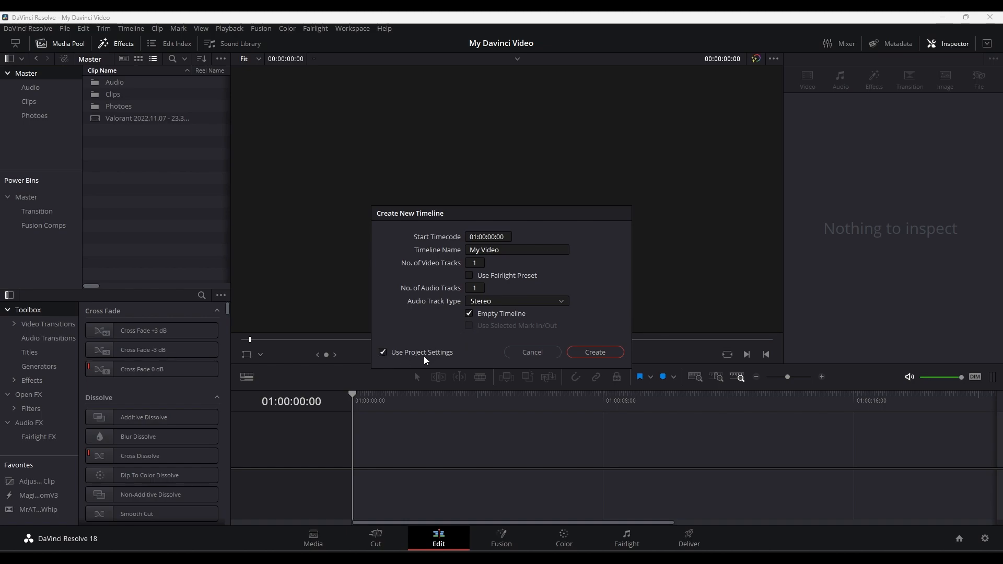
- Review the timeline's own Format and General settings, restore Use Project Settings and create the timeline
click(384, 352)
click(462, 237)
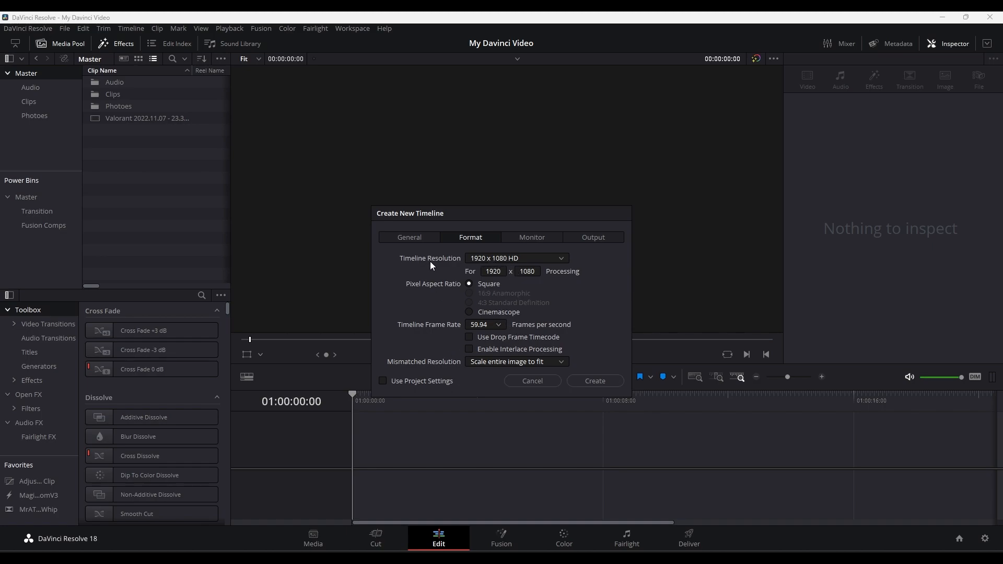
click(409, 239)
click(383, 374)
click(594, 353)
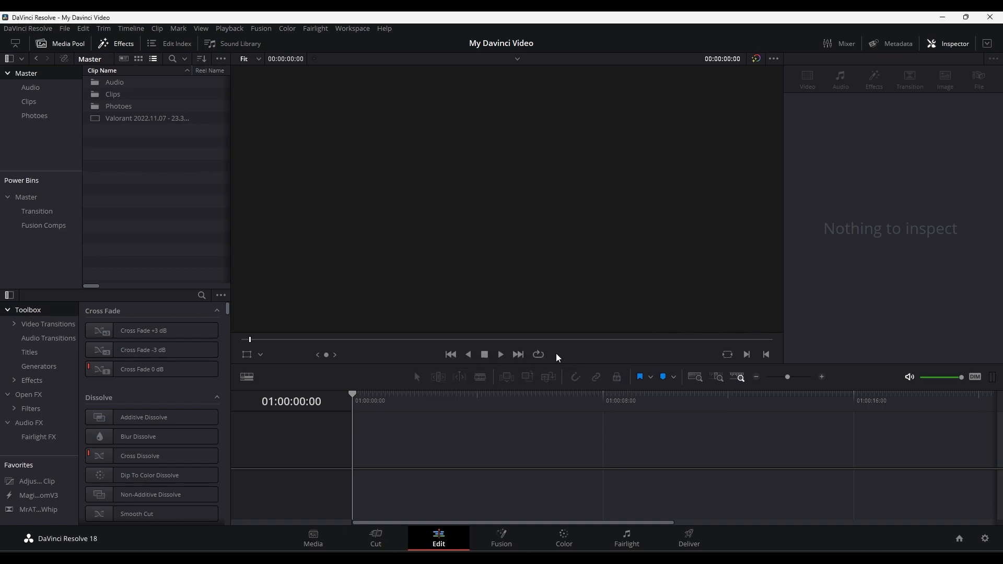
- Place the Valorant clip at the start of the My Video timeline and create a second empty timeline named Face cam
drag(124, 131, 396, 448)
right_click(146, 147)
mouse_move(258, 157)
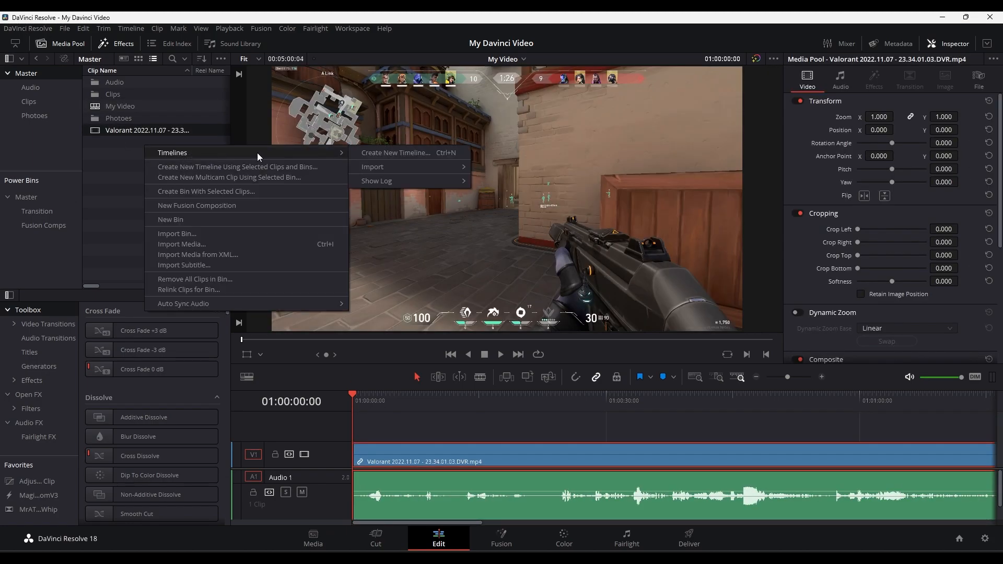
click(387, 153)
text(Face cam)
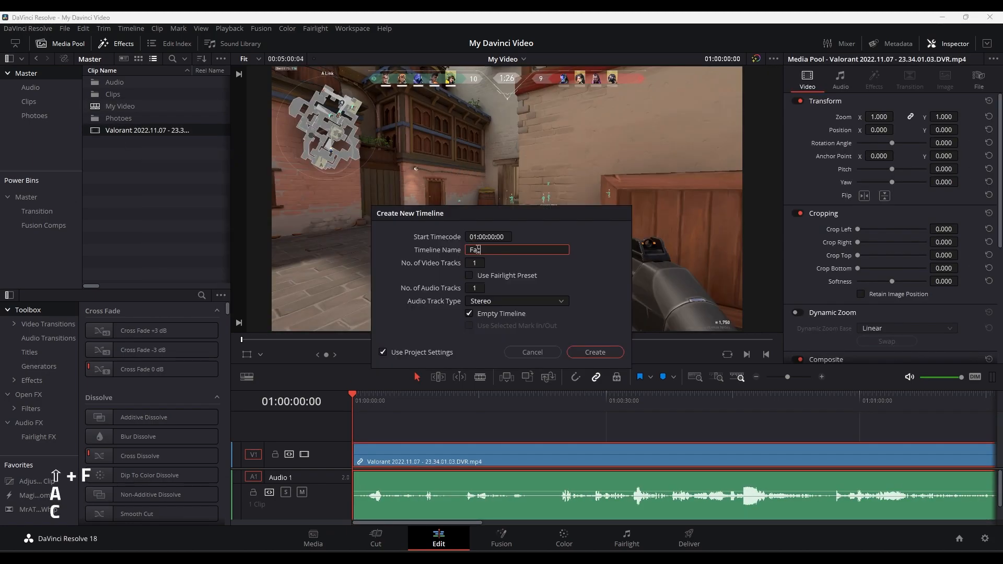
key(Return)
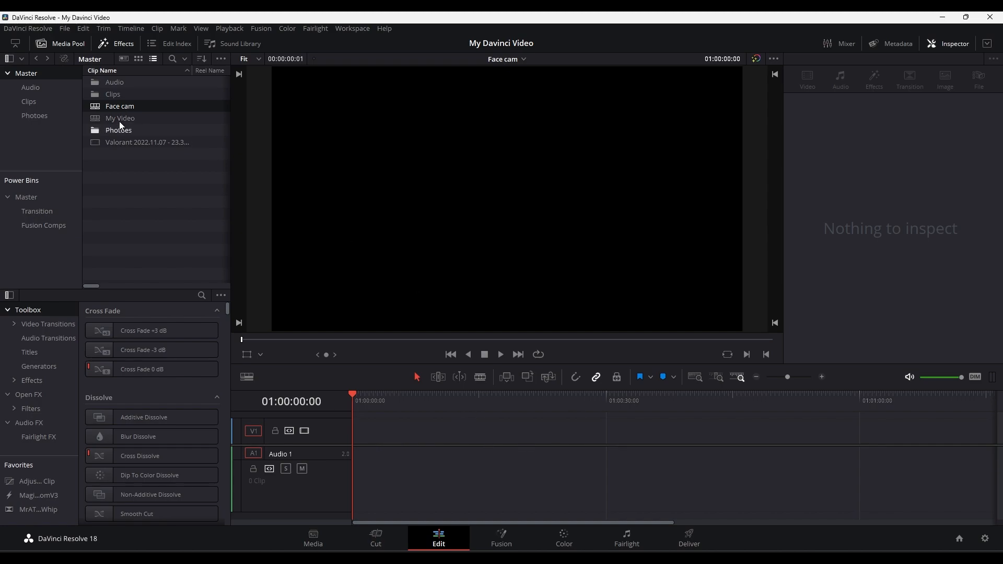
double_click(109, 92)
drag(112, 82, 359, 454)
click(539, 401)
key(ctrl+b)
key(Delete)
key(Home)
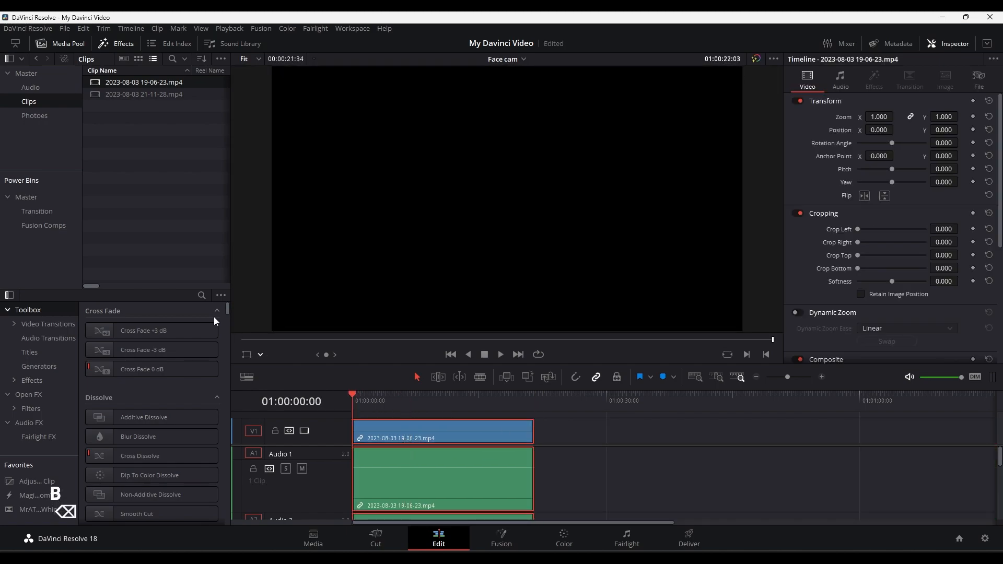
- In the My Video timeline, overlay the Face cam timeline above the Valorant clip with zoom 0.400 and position X 199
click(35, 59)
double_click(121, 118)
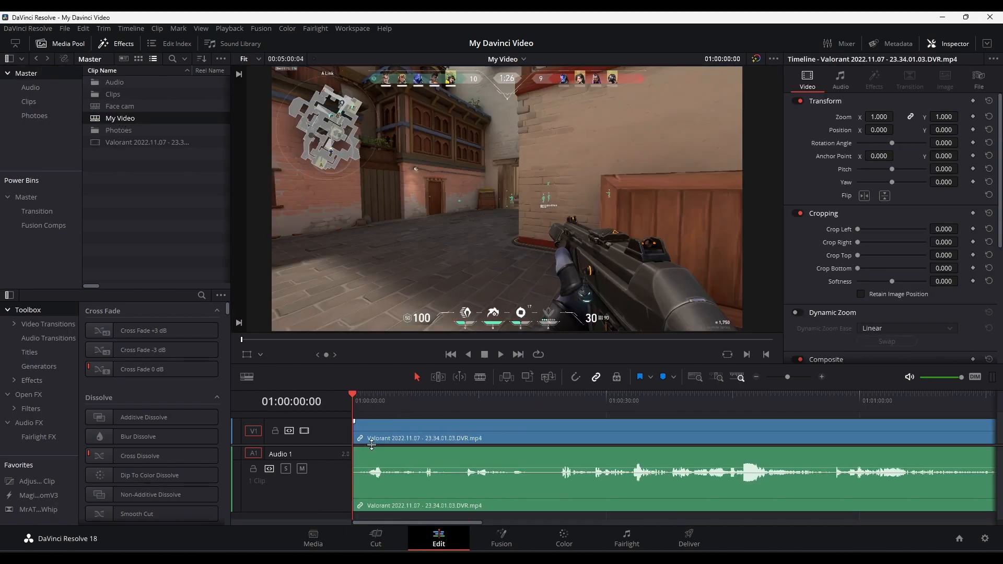
scroll(373, 445, up, 2)
drag(119, 107, 357, 460)
drag(372, 398, 395, 403)
drag(881, 117, 998, 131)
- Undo the Face cam overlay edits and the creation of the Face cam and My Video timelines
key(ctrl+z)
key(ctrl+z)
key(ctrl+z)
key(ctrl+z)
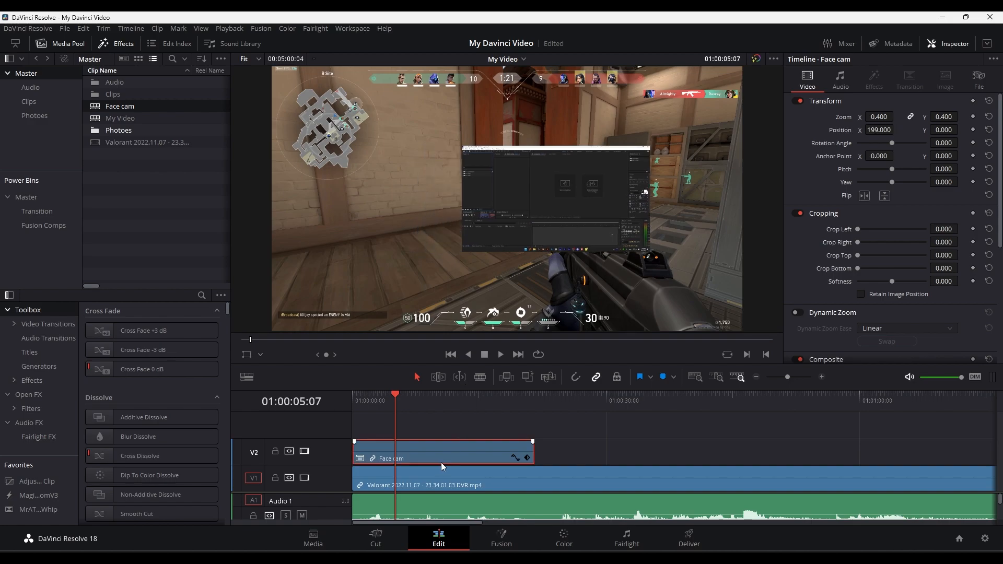
key(ctrl+shift+z)
key(ctrl+shift+z)
key(ctrl+z)
key(ctrl+z)
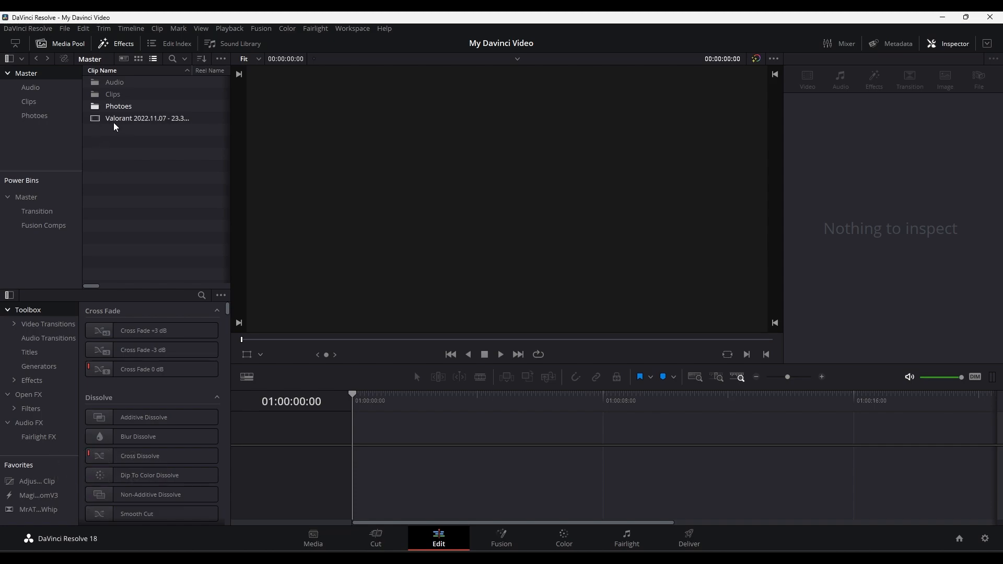
- Create a timeline by placing the Valorant clip in the empty timeline area, and rename it My Video
drag(103, 122, 361, 446)
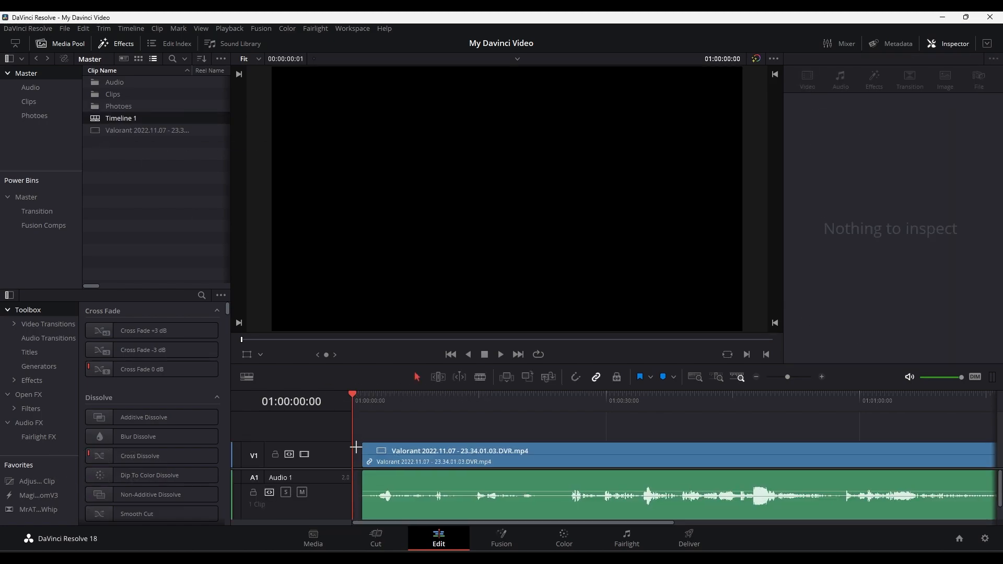
double_click(119, 120)
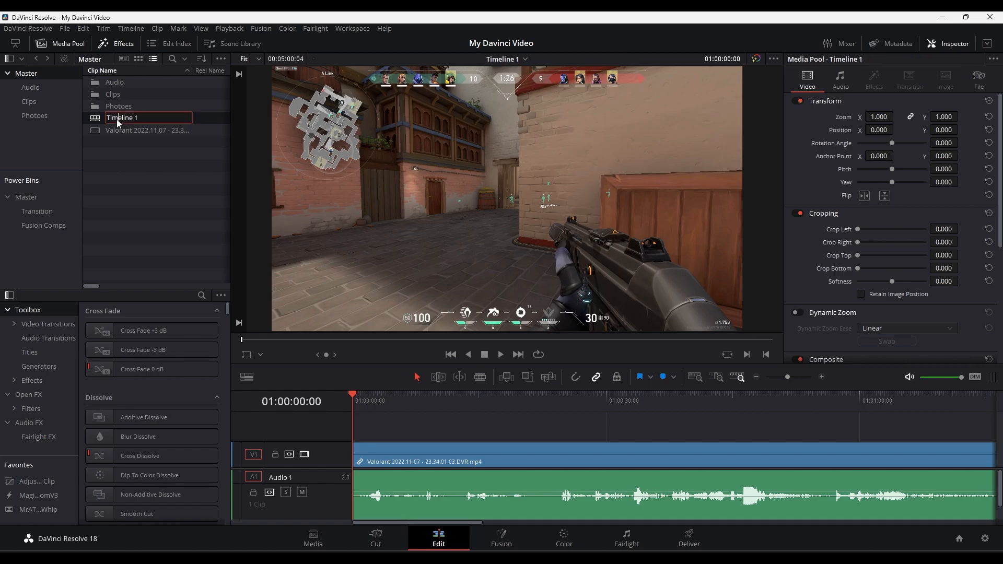
key(ctrl+a)
text(my)
key(BackSpace)
key(BackSpace)
text(My Video)
key(Return)
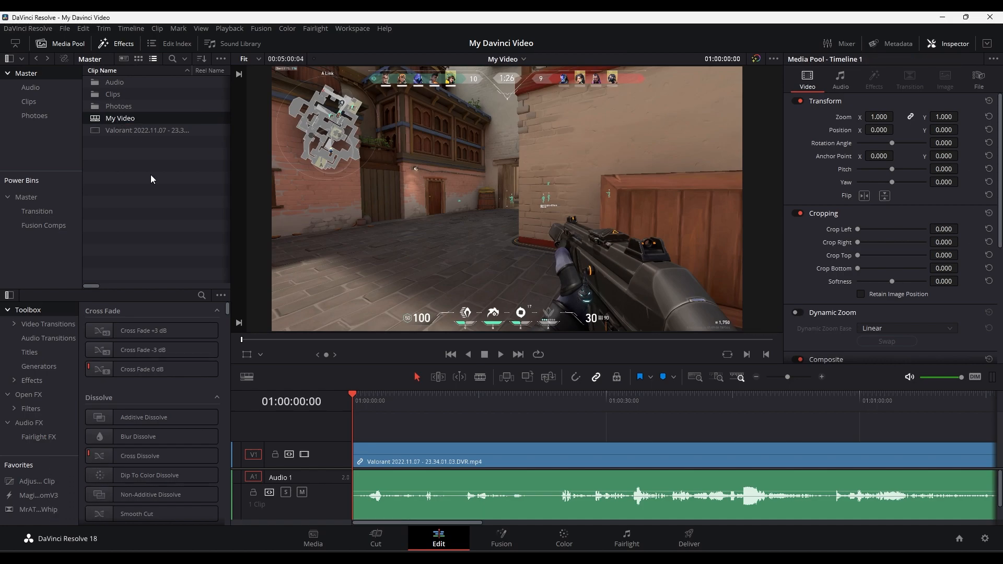
- Play the My Video timeline from about 01:00:33 to check playback smoothness, and stop it
drag(359, 402, 634, 441)
key(space)
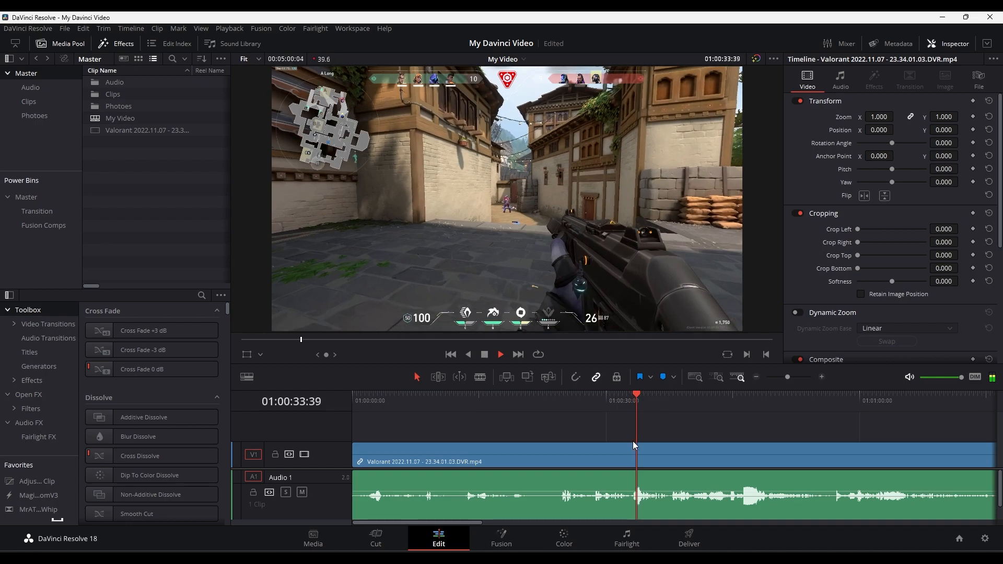
key(space)
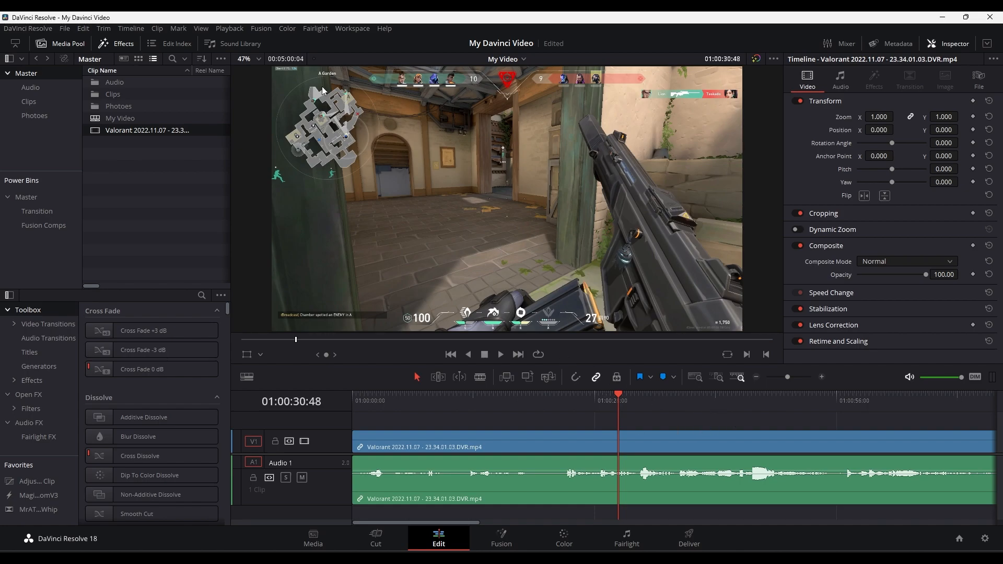
- Set the timeline proxy resolution to Half and play a short stretch of the timeline
click(228, 30)
mouse_move(248, 70)
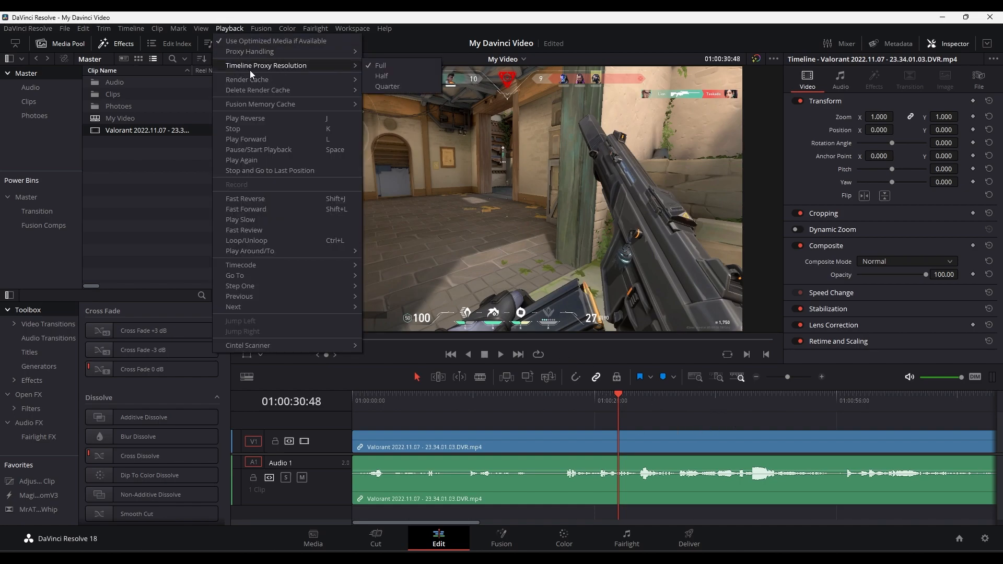
click(397, 79)
key(space)
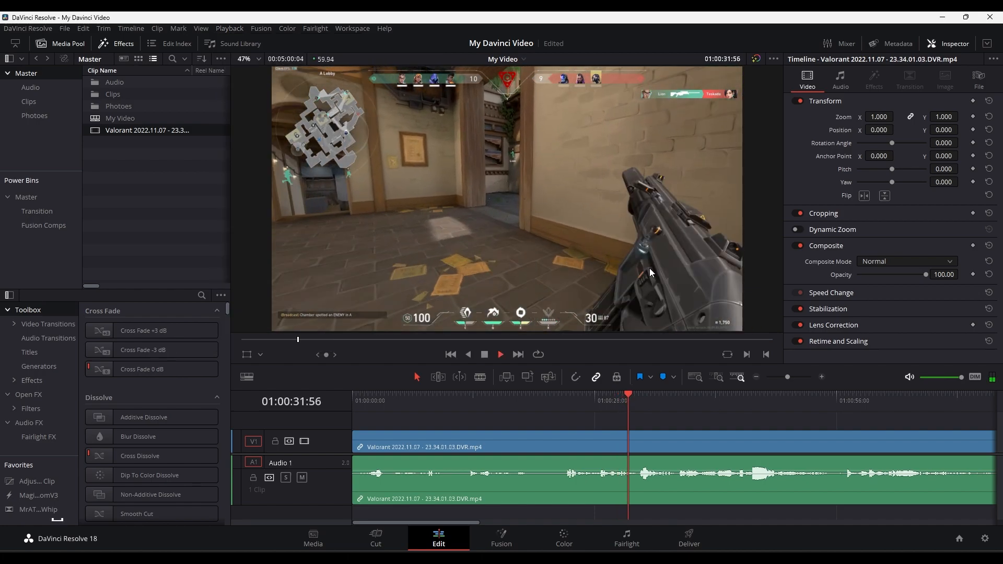
key(space)
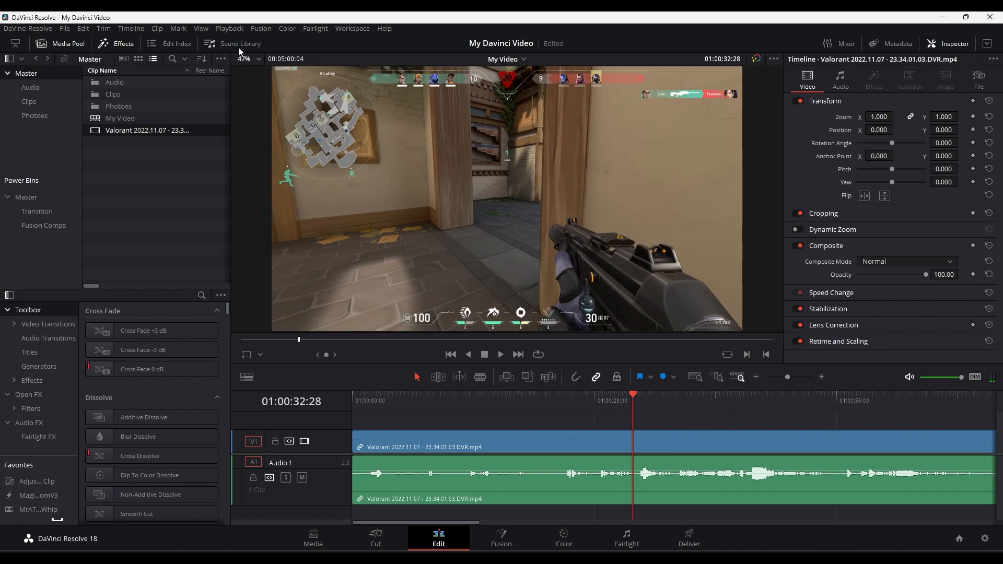
- Set the timeline proxy resolution to Quarter and check playback from 01:00:28:26
click(231, 31)
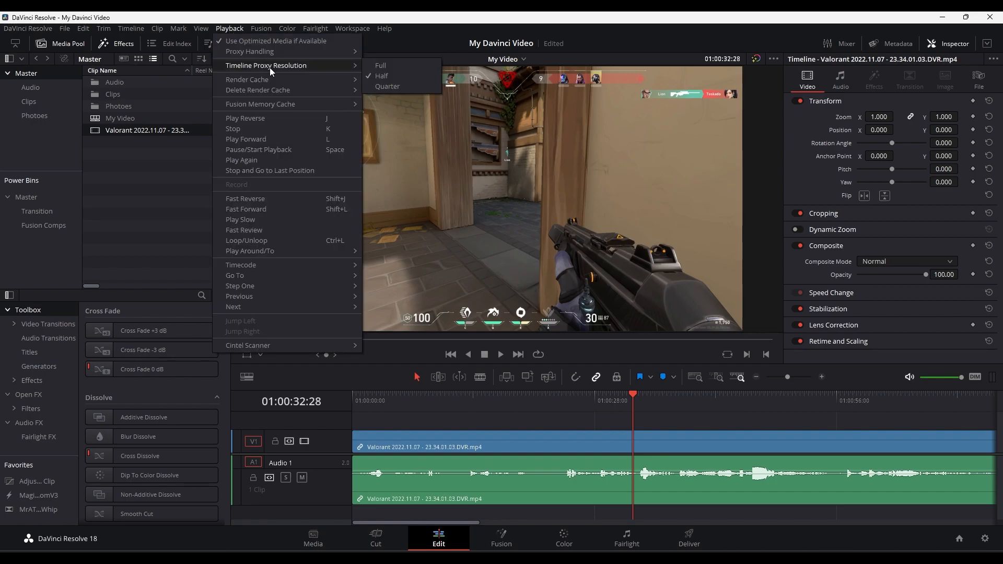
click(384, 94)
click(598, 409)
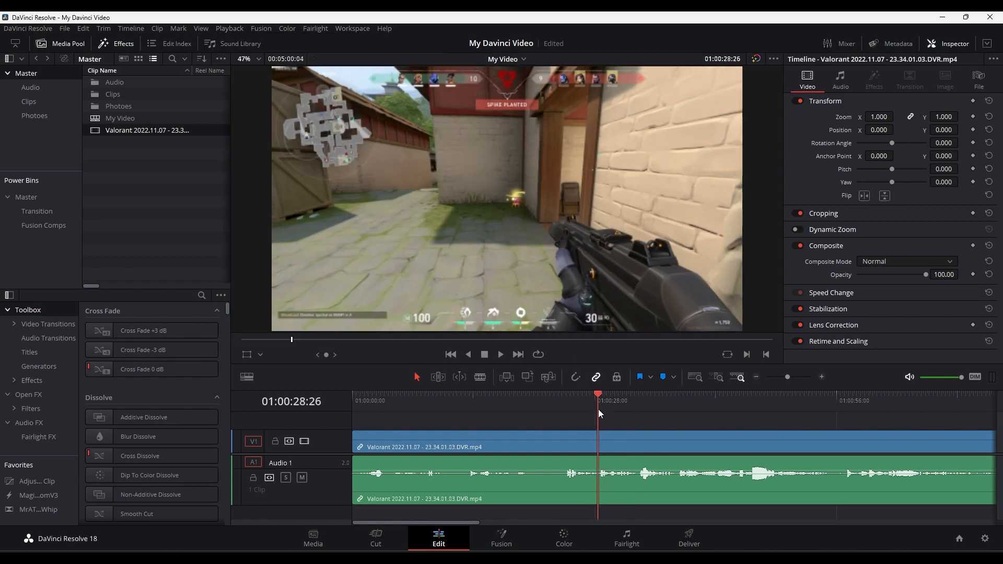
key(space)
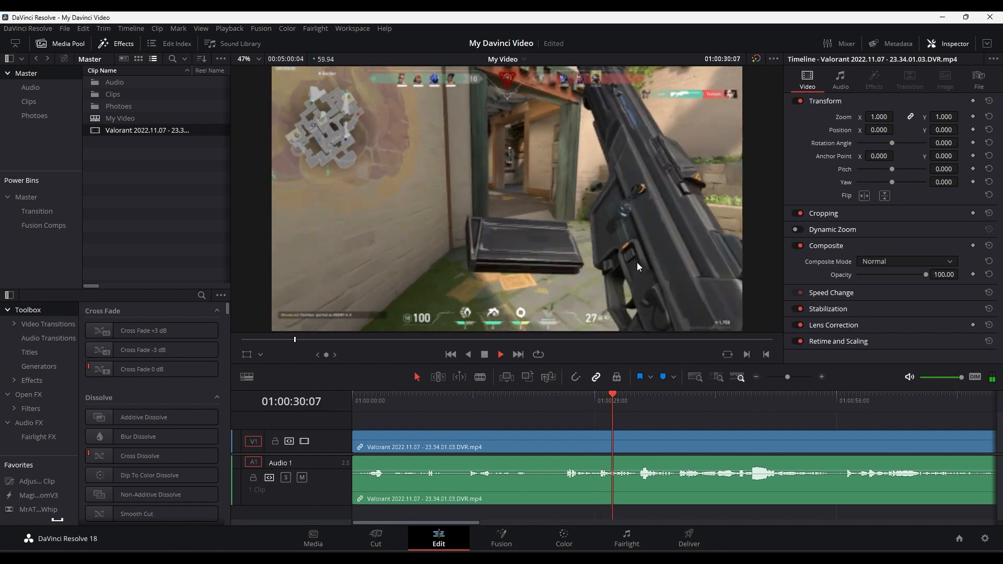
key(space)
drag(630, 410, 689, 472)
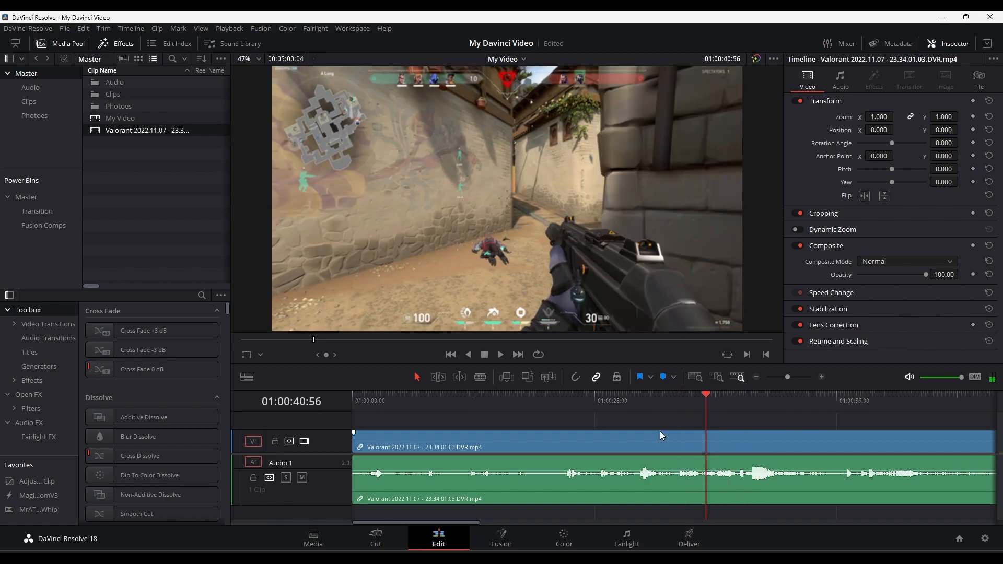
click(131, 29)
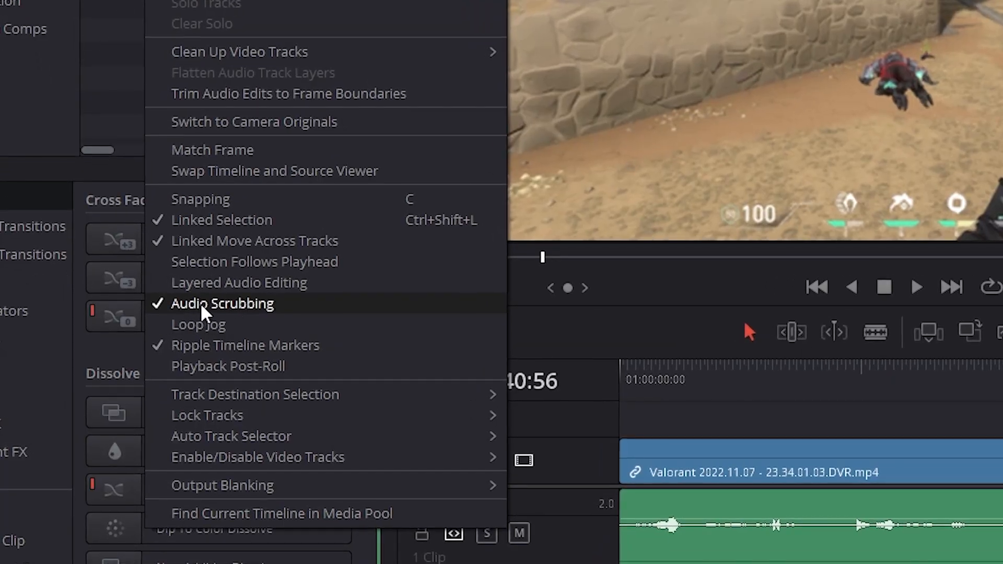
click(200, 302)
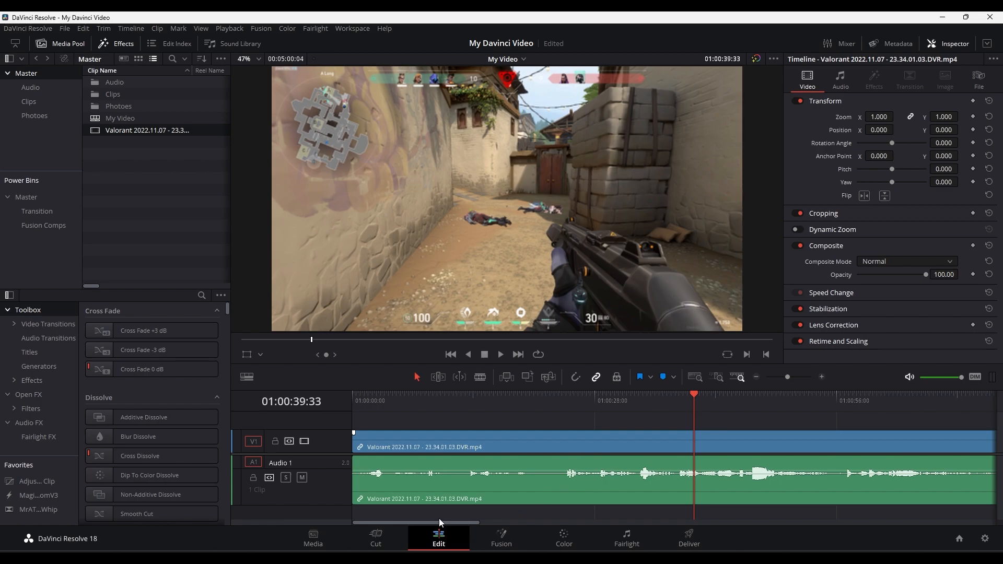
- Examine the Valorant clip along the timeline by moving back and forth and zooming in and out
scroll(610, 462, right, 5)
scroll(609, 462, down, 5)
scroll(491, 501, up, 2)
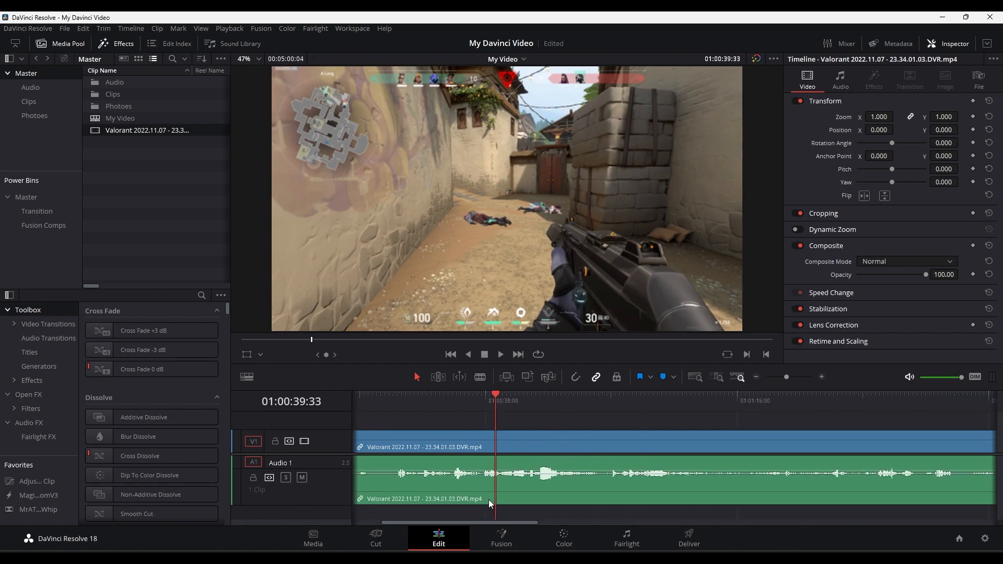
scroll(476, 475, up, 5)
scroll(502, 502, down, 5)
drag(479, 522, 417, 527)
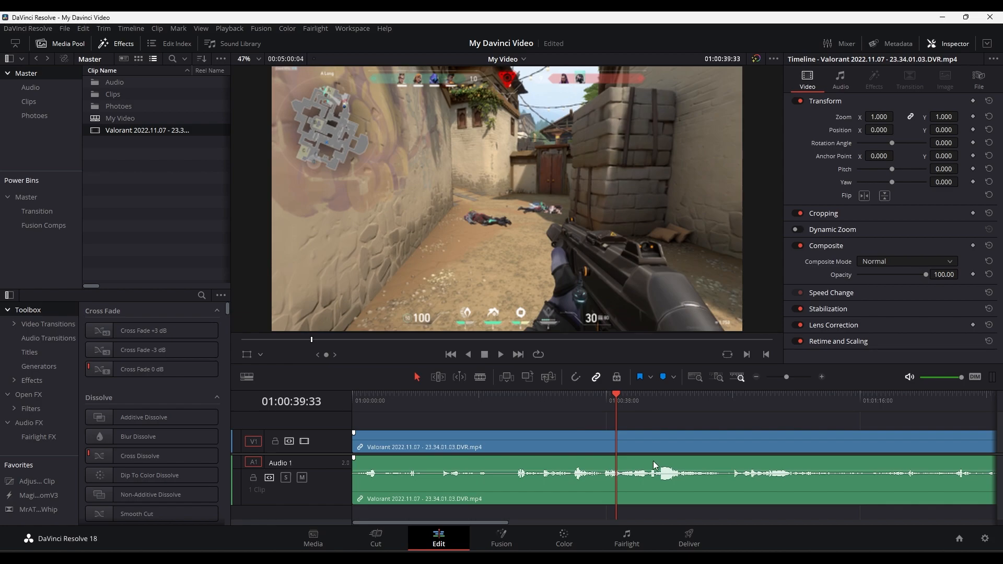
scroll(600, 449, right, 4)
scroll(599, 452, left, 4)
scroll(601, 453, right, 10)
scroll(600, 453, left, 10)
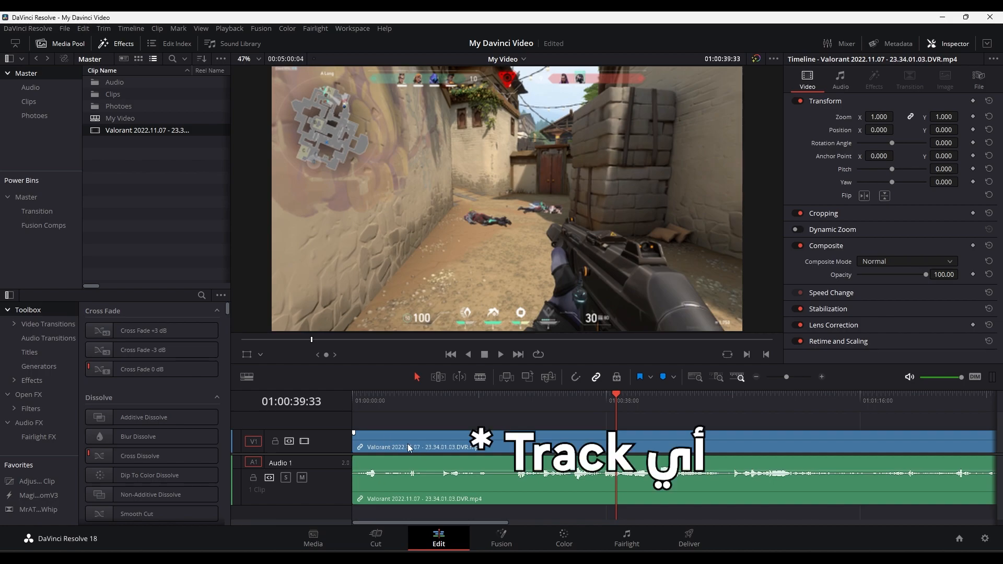
- Make the Video 1 track taller and display its clip as a filmstrip
scroll(408, 443, up, 5)
scroll(409, 444, down, 3)
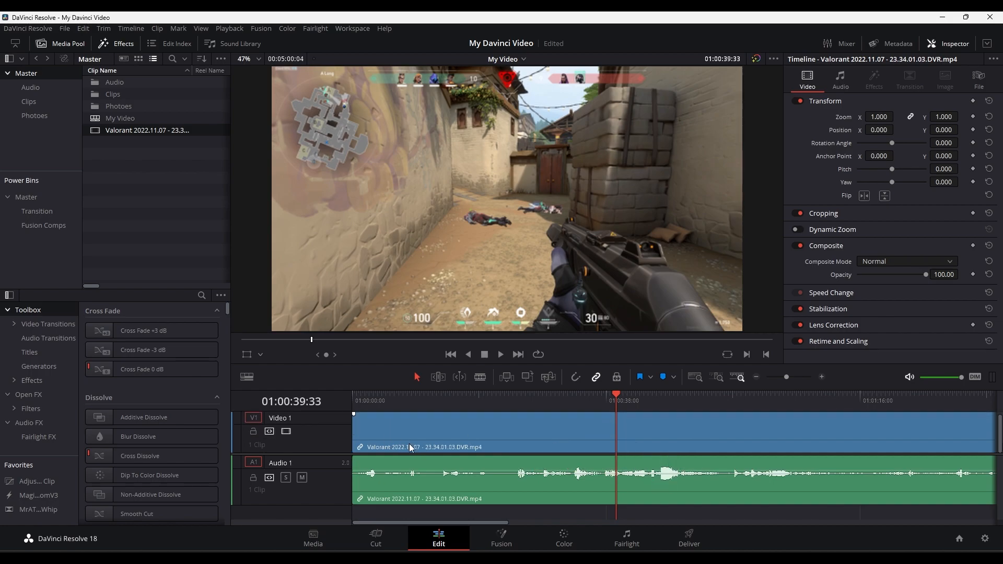
click(247, 377)
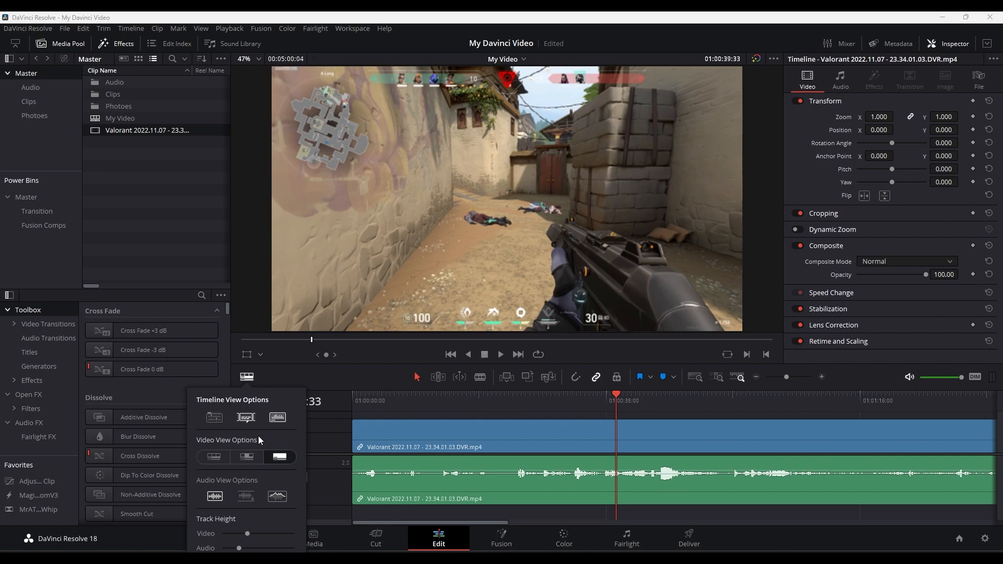
click(214, 458)
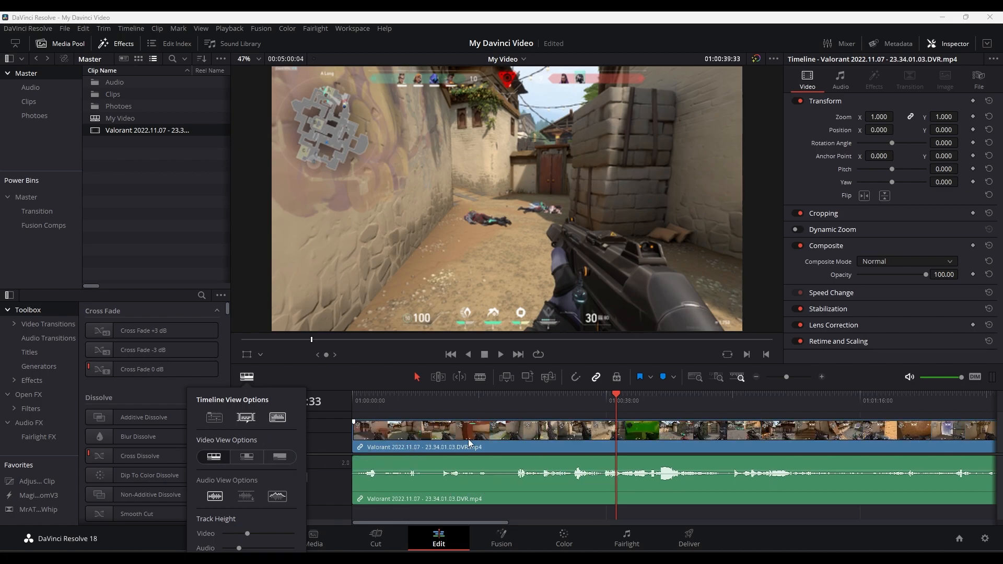
click(530, 444)
click(555, 417)
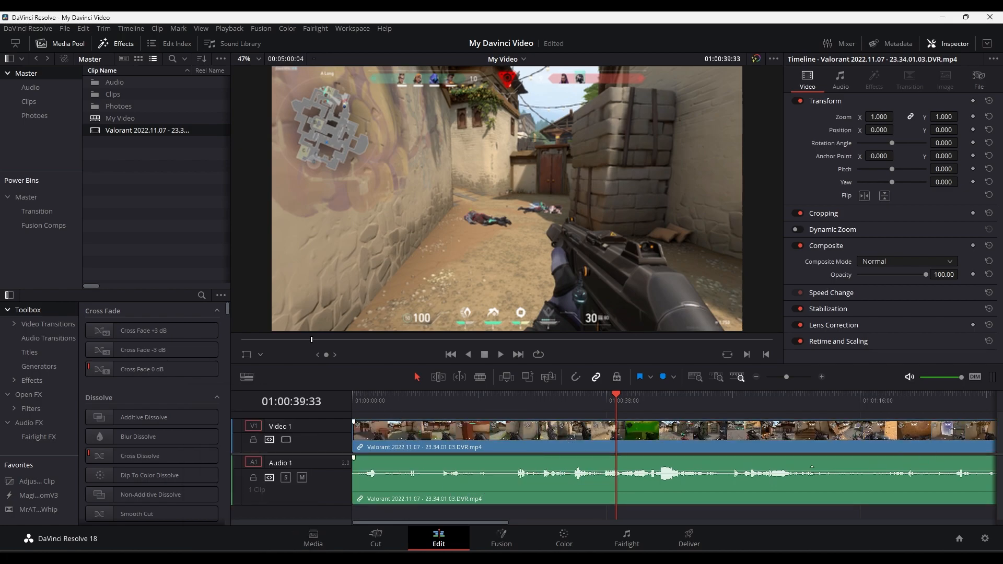
- Show the Video 1 clip without thumbnails and display the Audio 1 waveform rising from its baseline
click(247, 377)
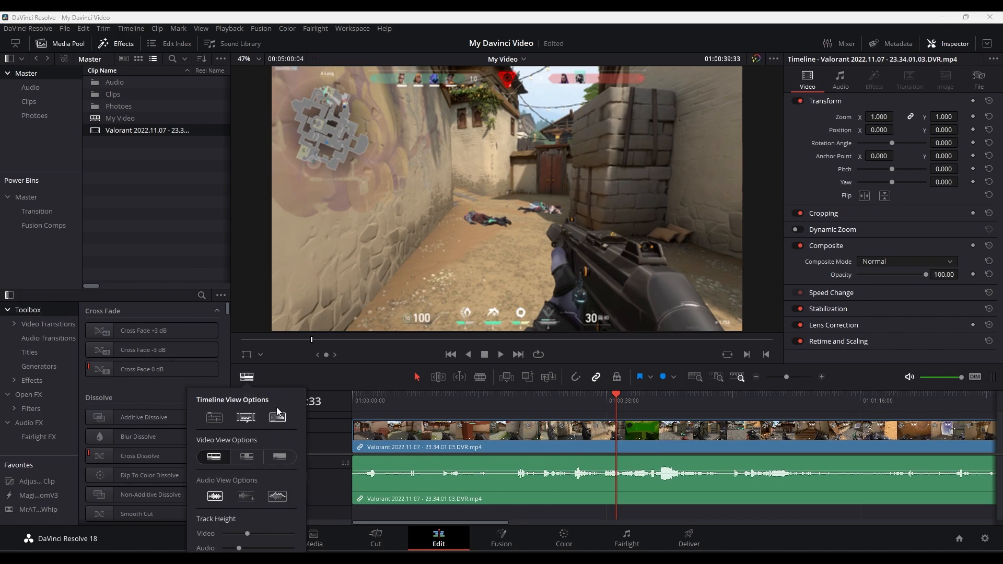
click(280, 457)
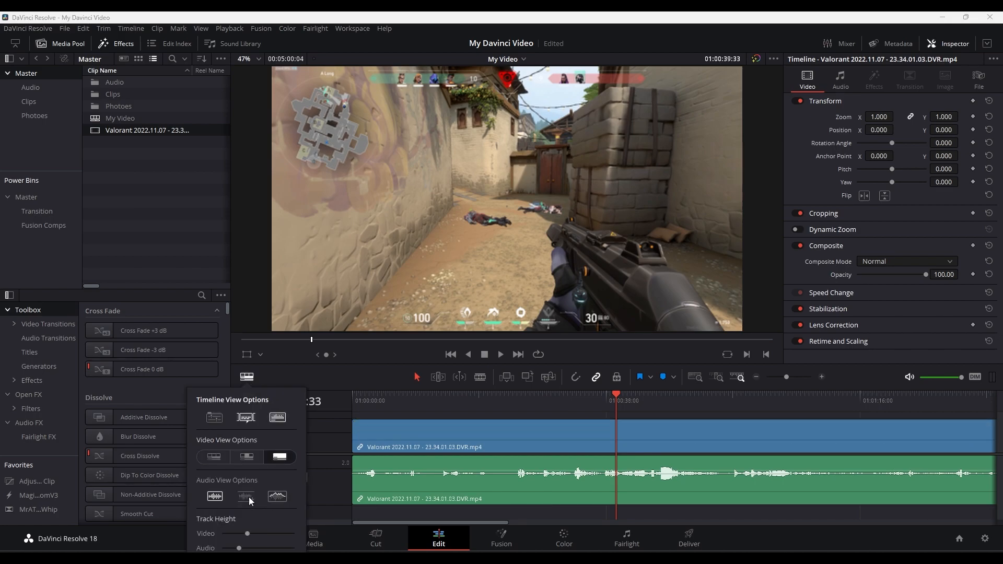
click(214, 497)
click(213, 497)
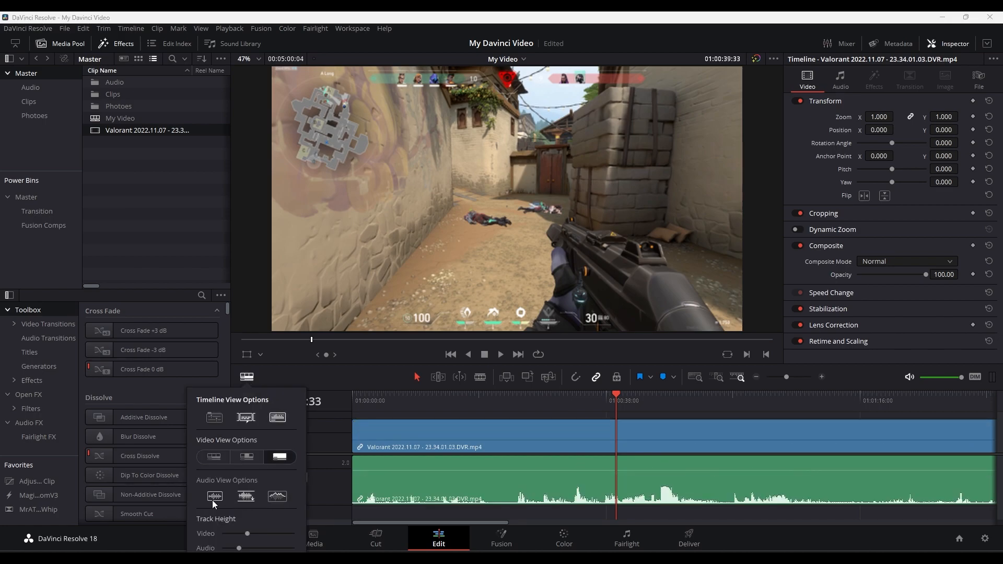
click(280, 498)
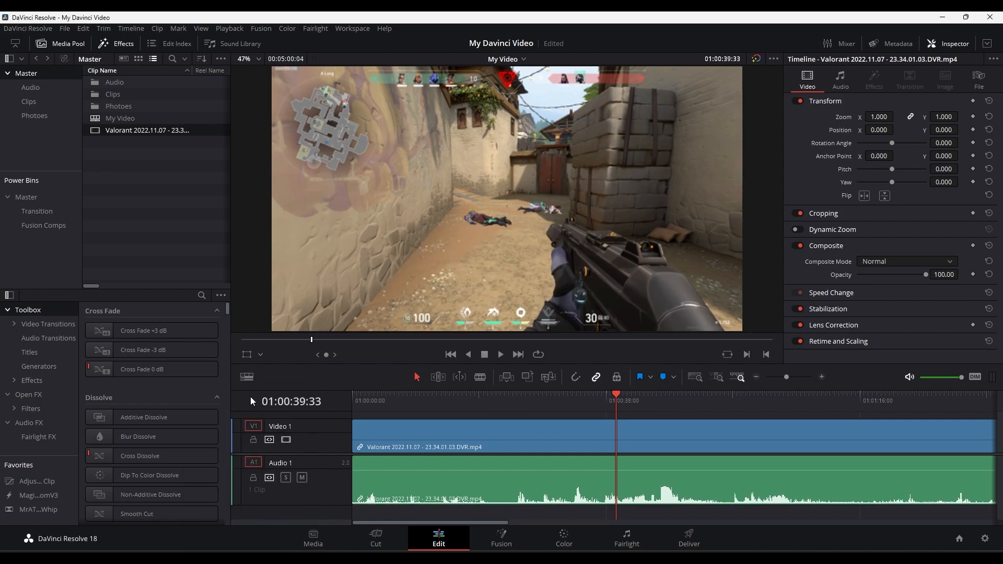
- Reduce the video track height in the timeline view options
click(246, 377)
mouse_move(245, 534)
mouse_down()
mouse_move(236, 534)
mouse_move(259, 534)
mouse_move(257, 549)
mouse_move(240, 549)
mouse_up()
click(401, 438)
scroll(409, 435, down, 3)
scroll(409, 435, down, 3)
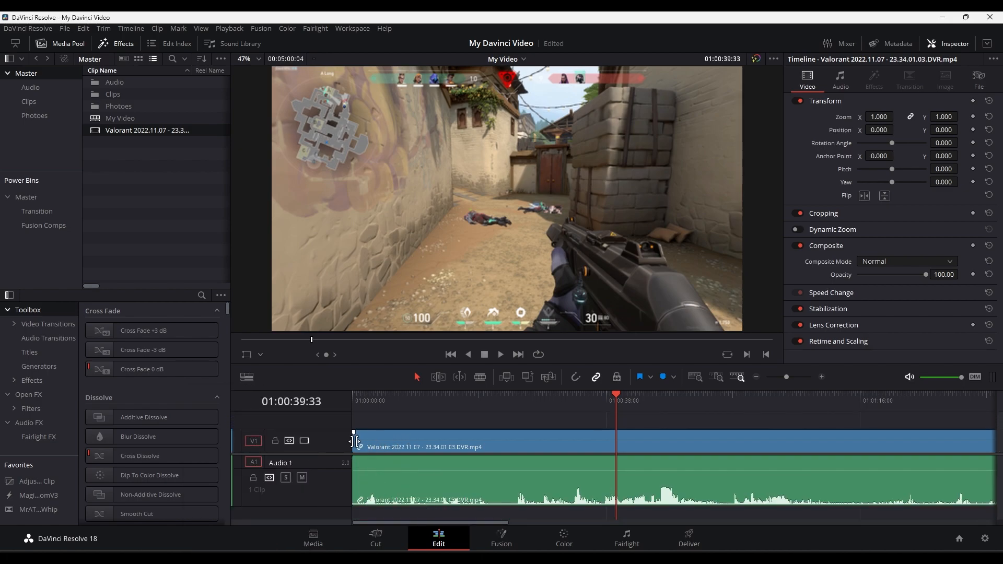
scroll(362, 441, down, 2)
scroll(365, 441, up, 1)
scroll(364, 443, up, 1)
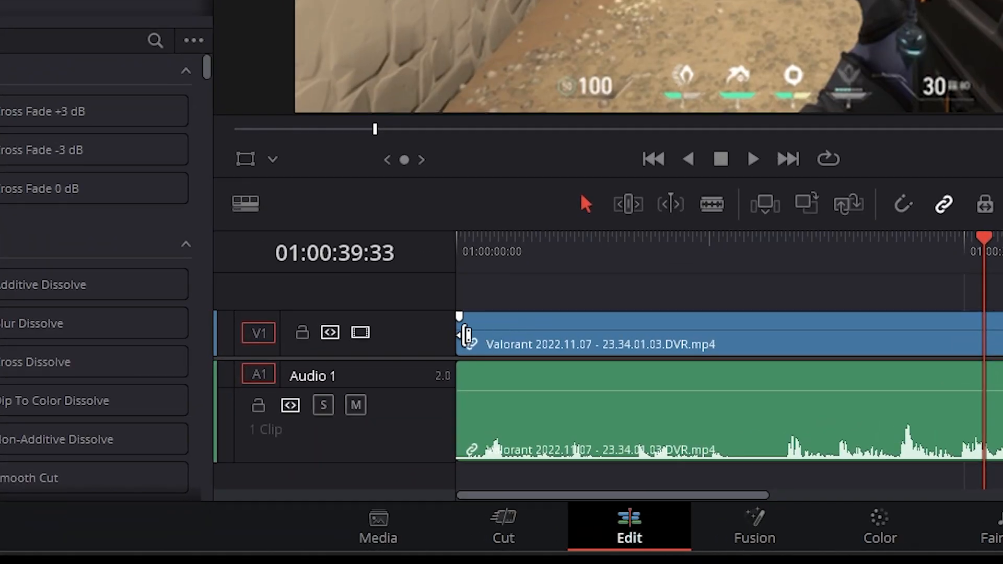
- Try adding a fade-in with the fade handle at the start of the Video 1 clip
drag(460, 315, 509, 323)
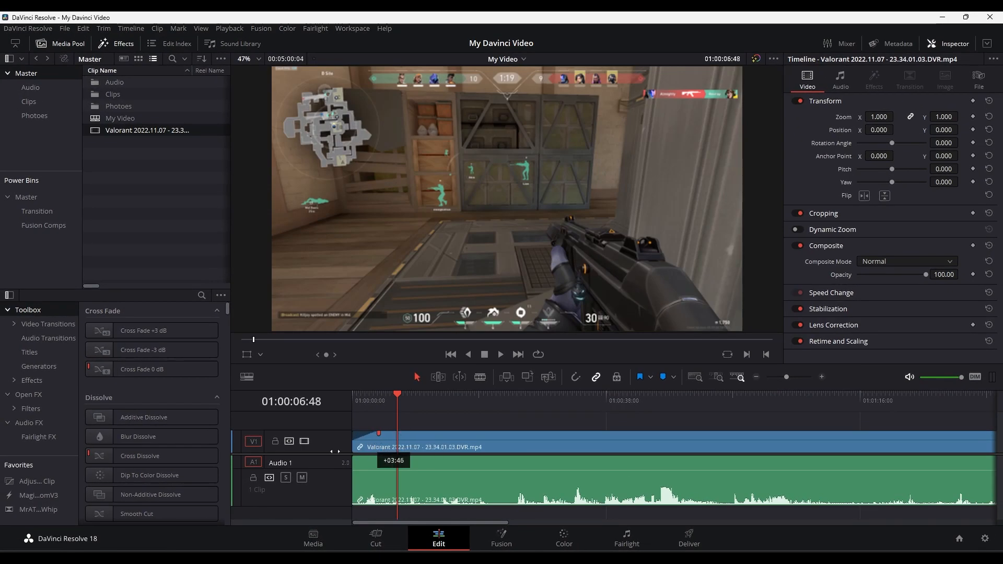
mouse_move(335, 452)
mouse_down()
mouse_move(369, 456)
mouse_move(349, 459)
mouse_up()
click(363, 474)
click(573, 453)
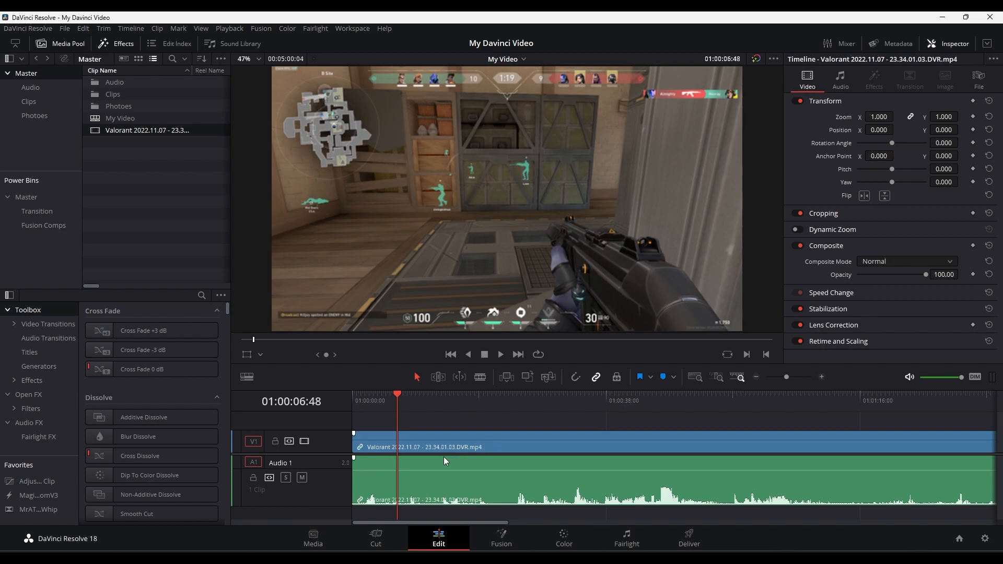
- Stack copies of the Valorant clip on tracks V2 to V4 and adjust the divider between the video and audio tracks
drag(316, 454, 315, 498)
click(368, 490)
drag(373, 487, 405, 431)
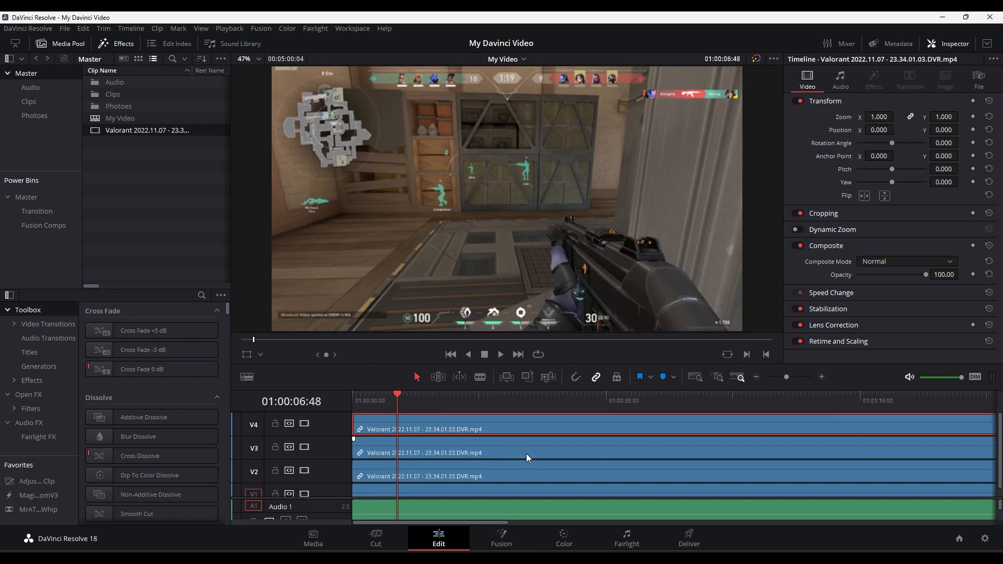
scroll(406, 510, down, 1)
scroll(415, 507, down, 2)
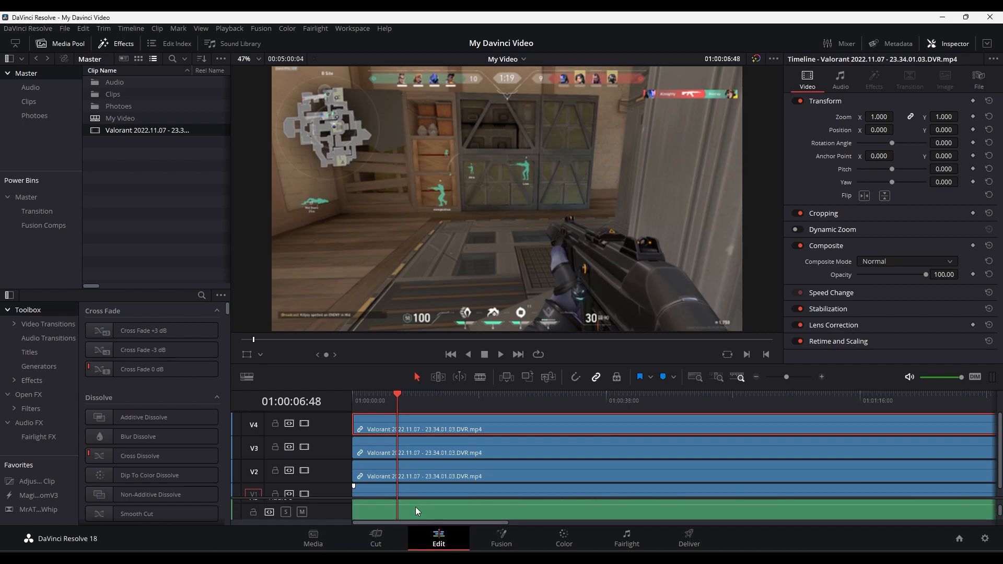
drag(412, 498, 428, 473)
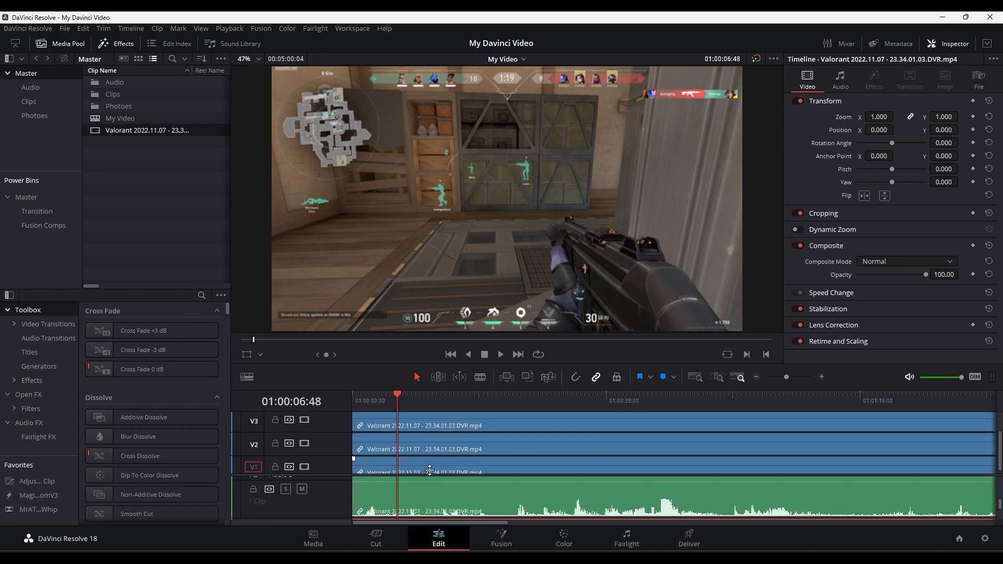
- Undo the stacked clip copies so that only the V1 clip and its audio remain
key(ctrl+z)
key(ctrl+z)
key(ctrl+z)
key(ctrl+z)
key(ctrl+shift+z)
key(ctrl+shift+z)
key(ctrl+shift+z)
key(ctrl+z)
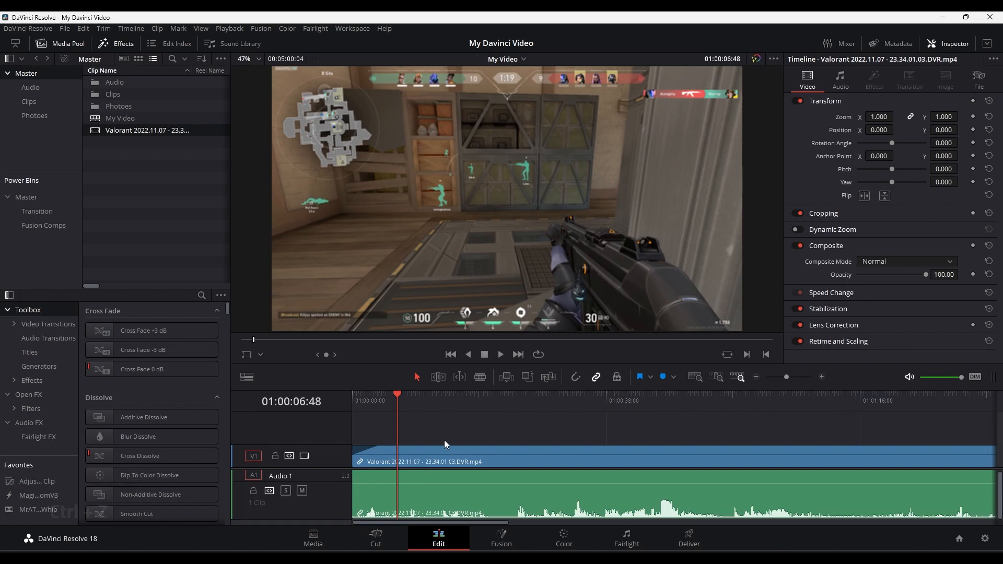
key(ctrl+shift+z)
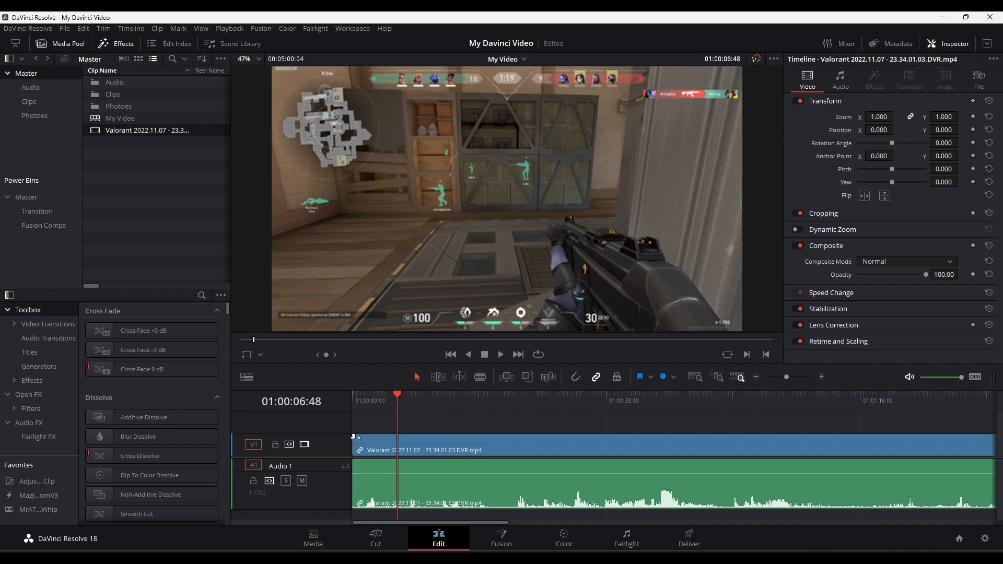
- Add a short fade-in to the V1 video clip and play it from the start of the timeline
drag(356, 438, 378, 441)
drag(395, 400, 374, 403)
key(Home)
key(space)
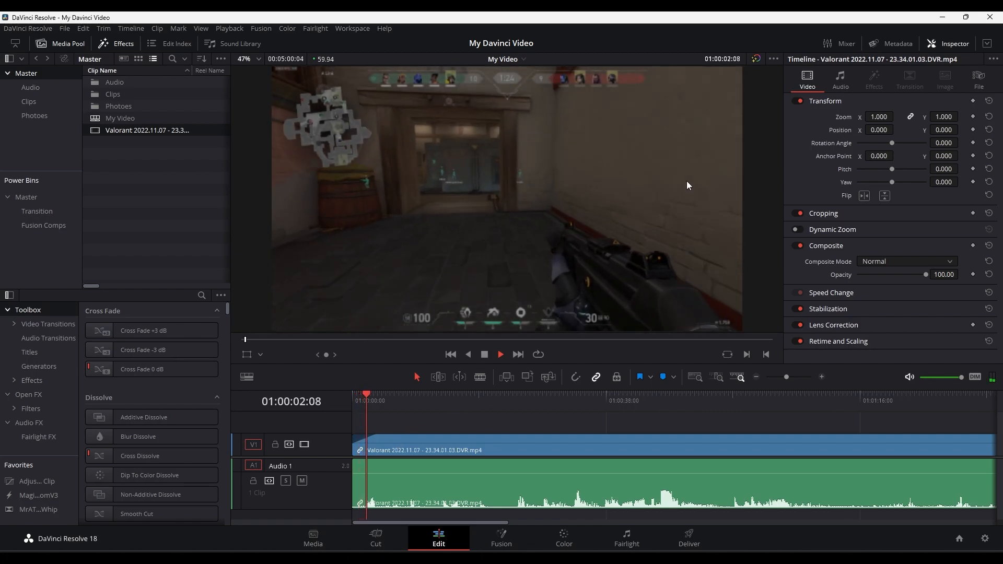
key(space)
- Add a longer fade-in to the Audio 1 clip and play the opening from the timeline start
drag(355, 461, 409, 461)
drag(375, 400, 346, 403)
key(space)
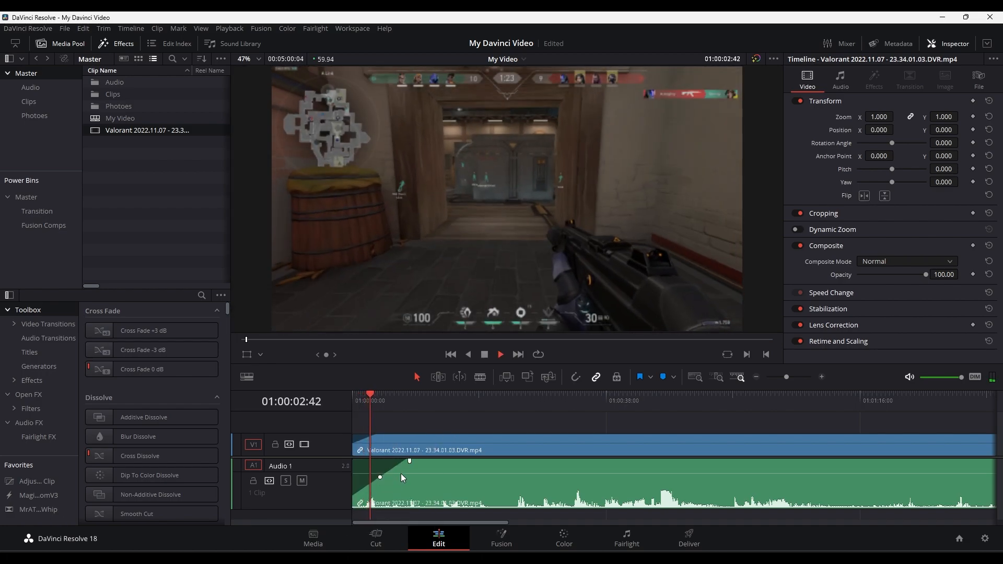
key(space)
- Bend the audio fade-in curve to a slow rise, and reshape it to a fast rise
drag(384, 480, 390, 486)
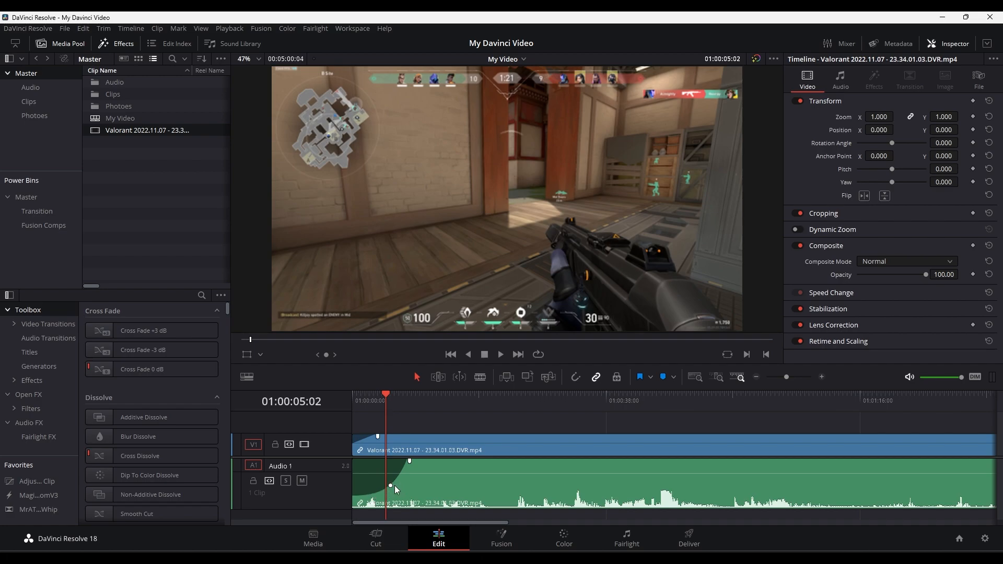
click(391, 486)
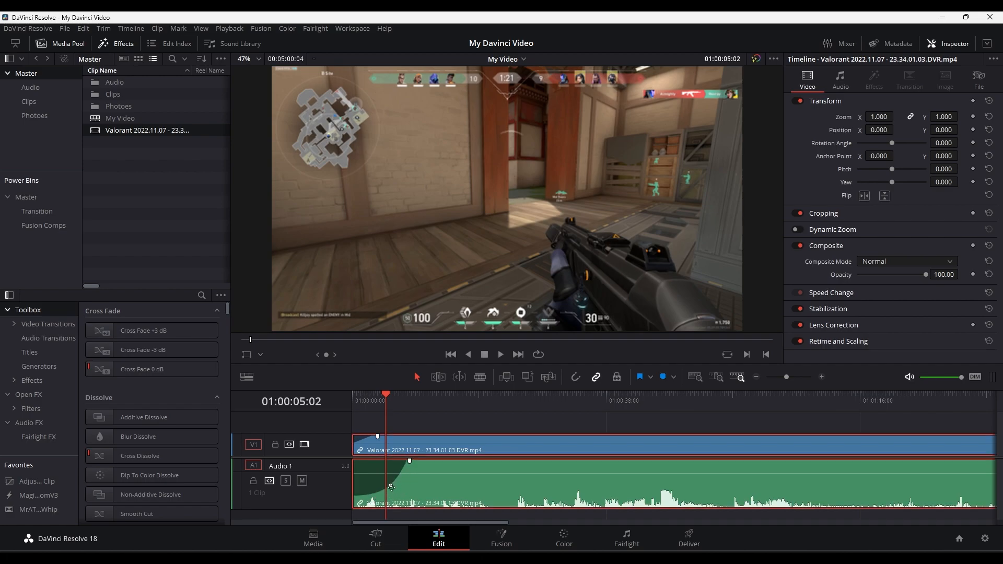
drag(391, 487, 368, 465)
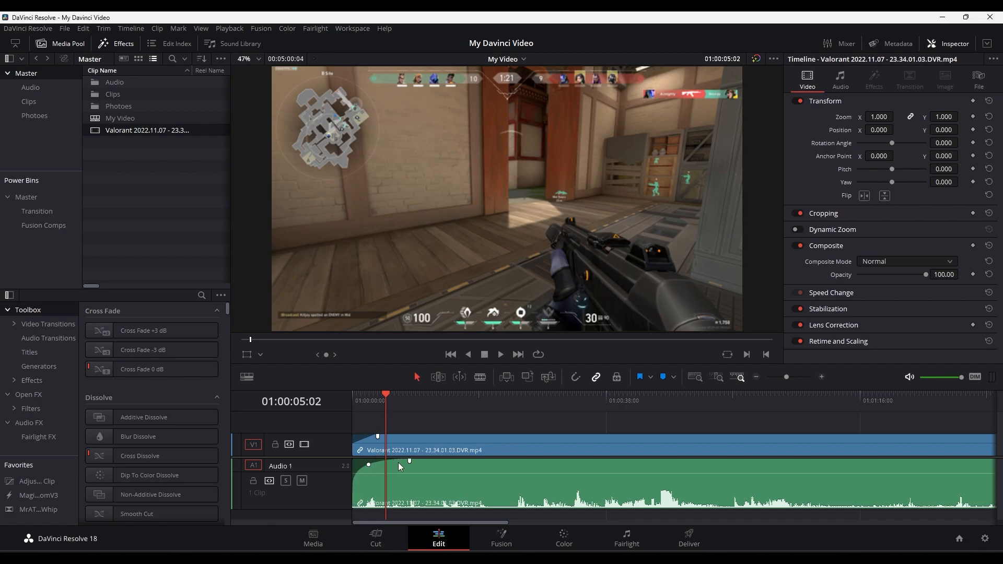
- Remove the fade-ins from the start of the audio and video clips
drag(369, 467, 311, 461)
click(358, 402)
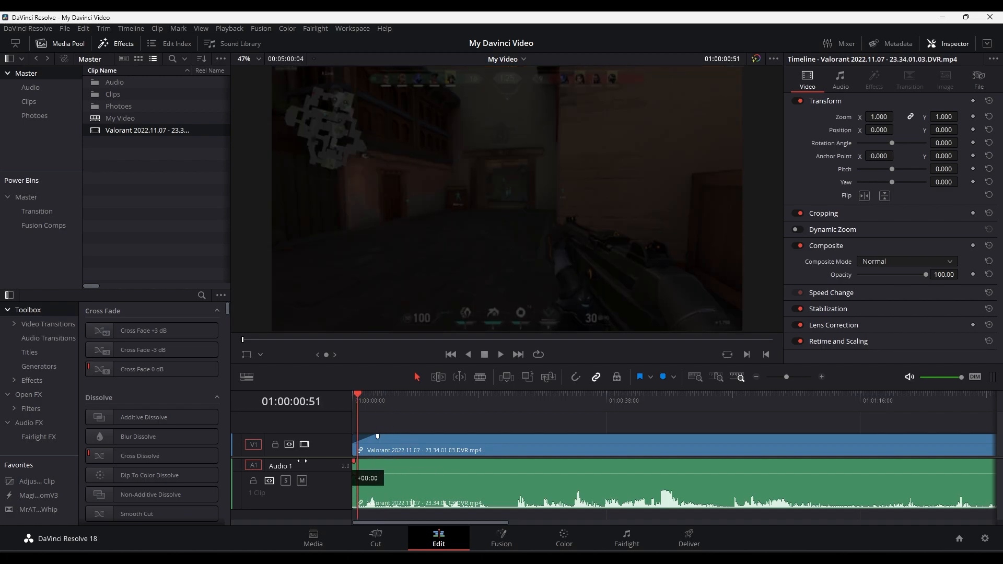
drag(376, 436, 330, 445)
- Play a short stretch from 01:00:20:34 and move the playhead to 01:00:18:32
click(491, 401)
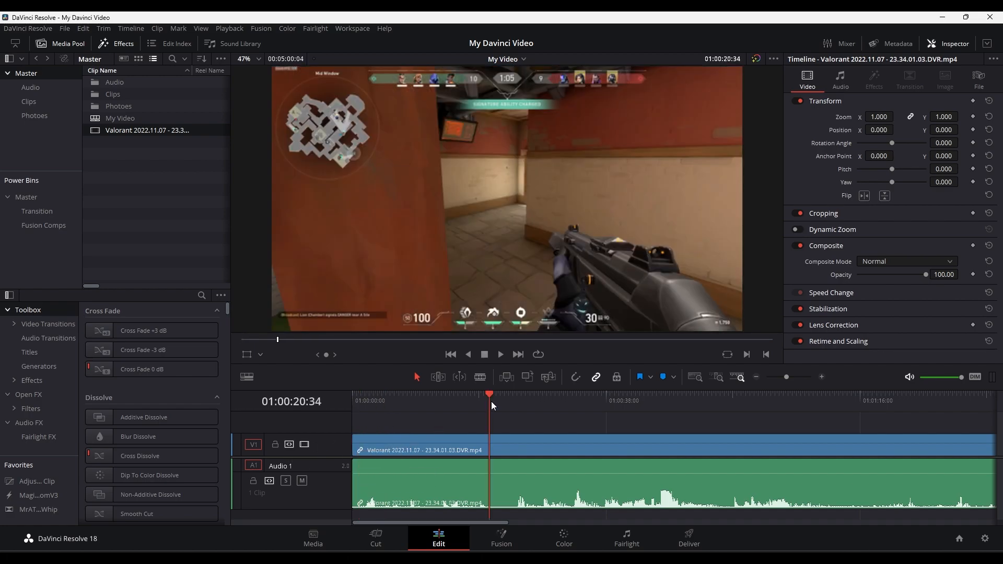
key(space)
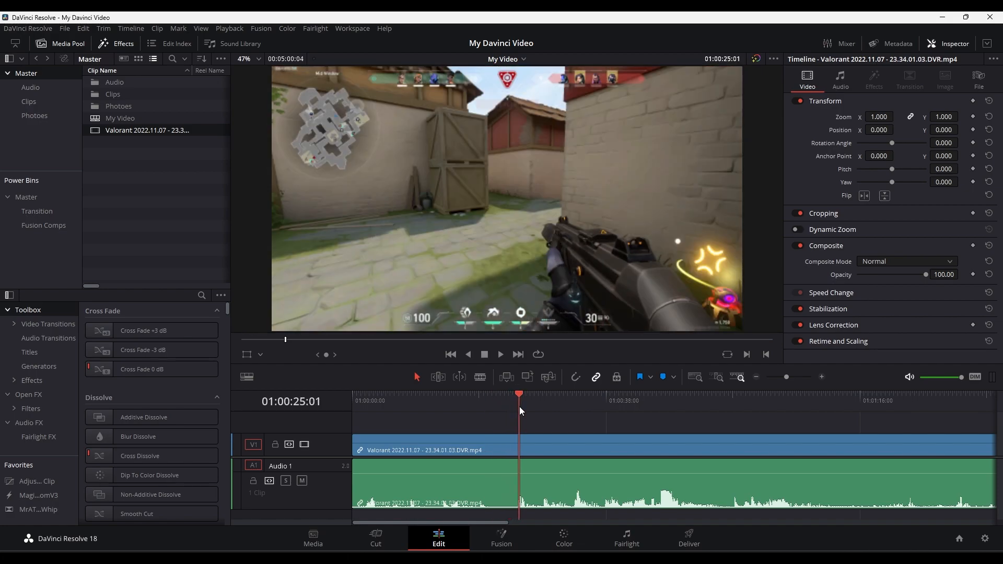
drag(490, 410, 476, 414)
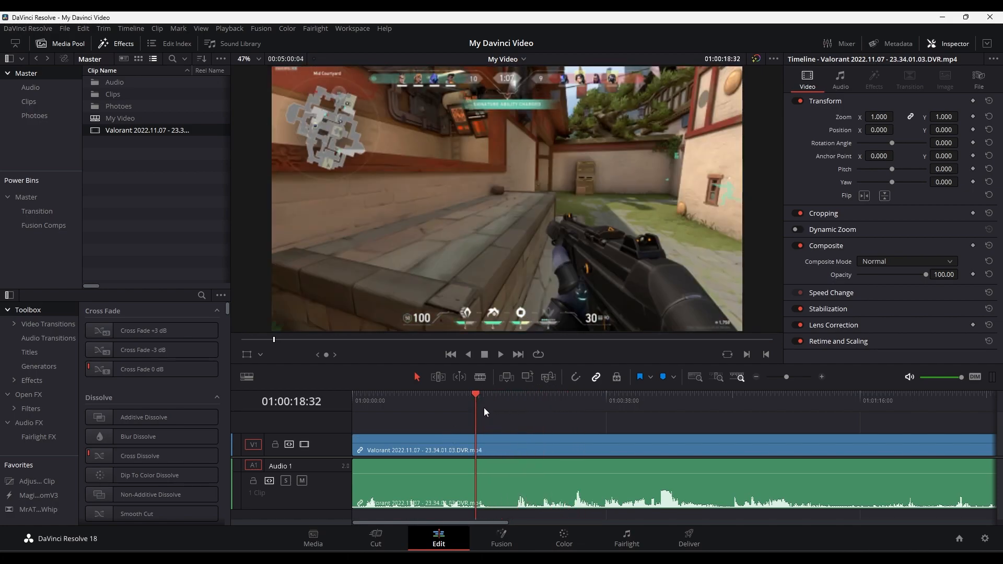
- Cut the Valorant clip at four points with the Blade tool and return to the Selection tool
click(480, 377)
click(489, 459)
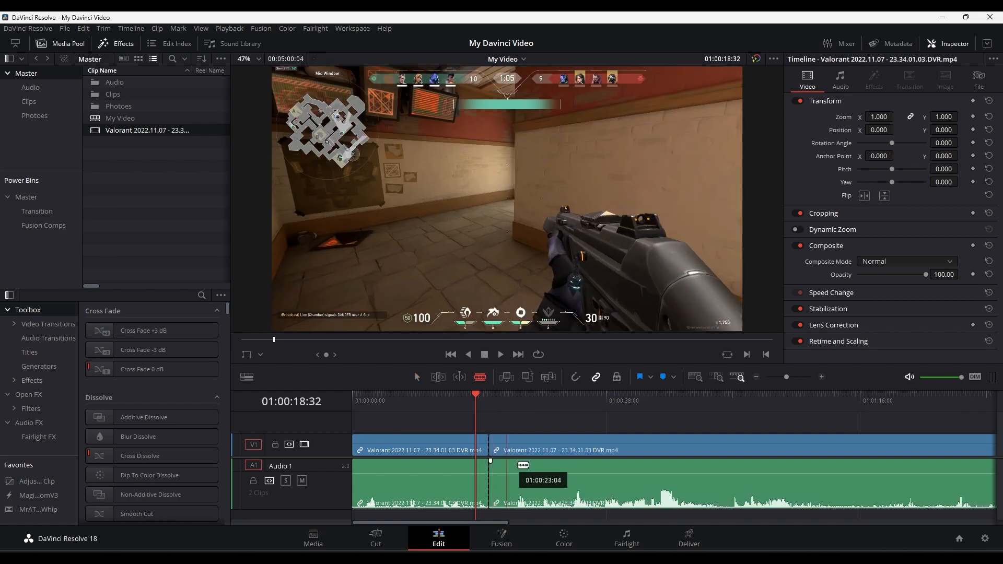
click(515, 465)
click(835, 470)
click(848, 478)
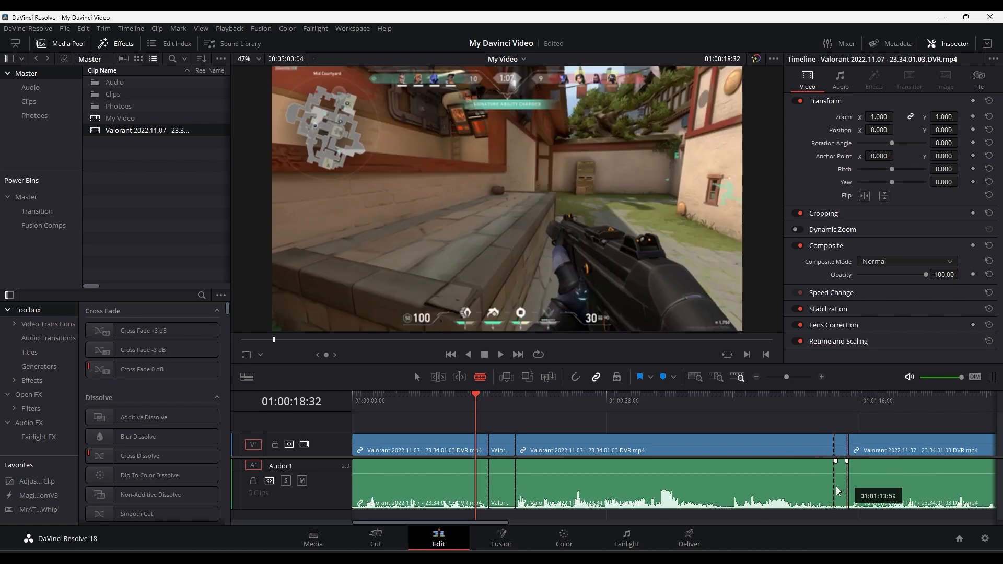
click(480, 376)
click(417, 377)
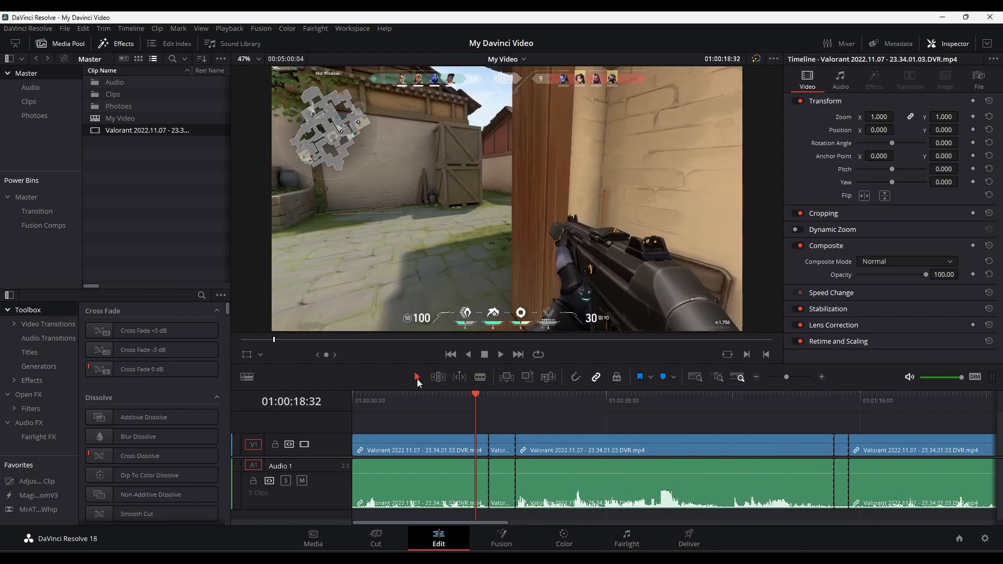
- Move the playhead to 01:00:29:52 and undo all four blade cuts
drag(469, 404, 552, 419)
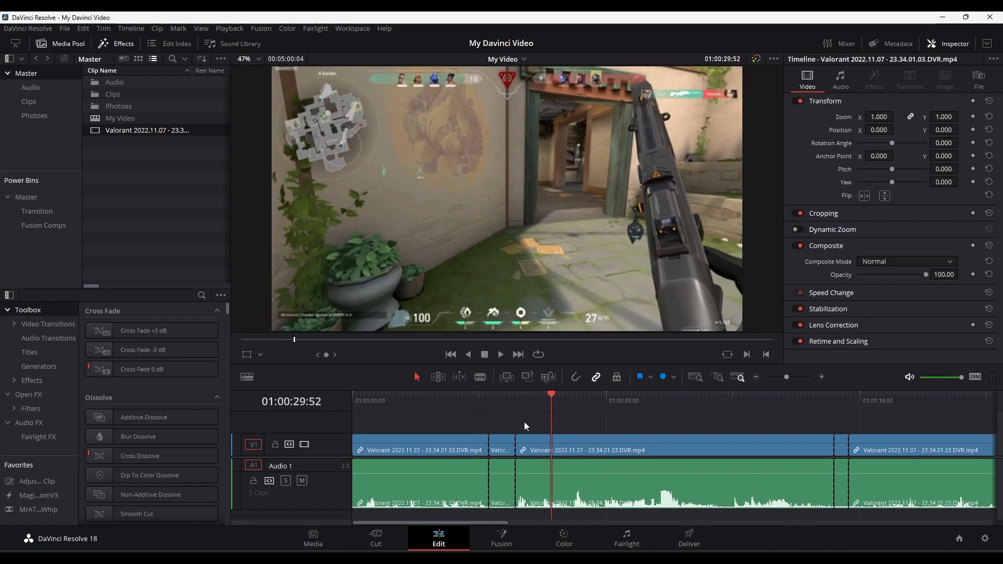
key(ctrl+z)
key(ctrl+z)
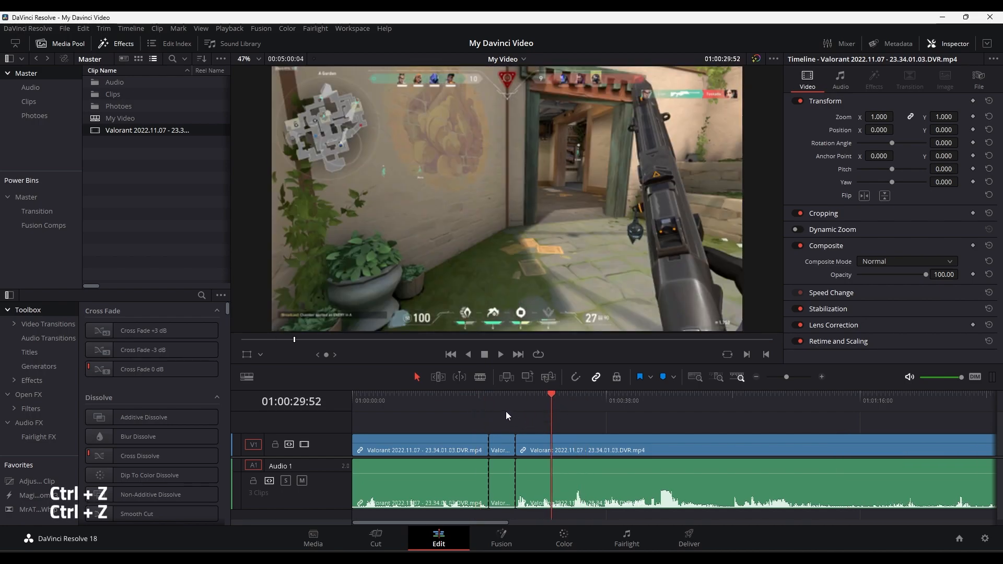
key(ctrl+z)
key(ctrl+z)
- Split the Valorant clip at the playhead at about 01:00:21 and again at 01:00:24:24
drag(482, 413, 493, 406)
key(ctrl+b)
click(502, 400)
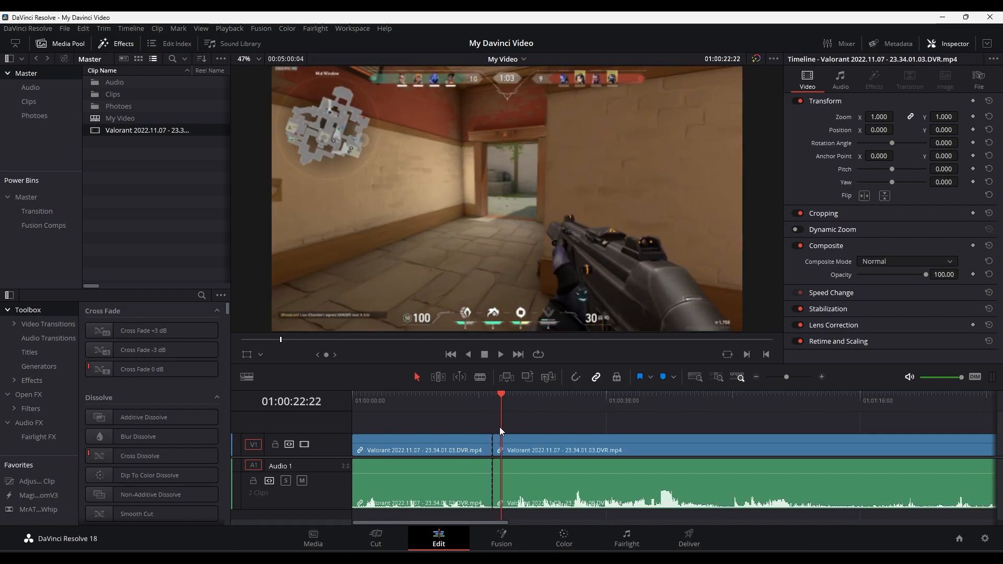
key(ctrl+z)
drag(500, 407, 542, 412)
key(ctrl+b)
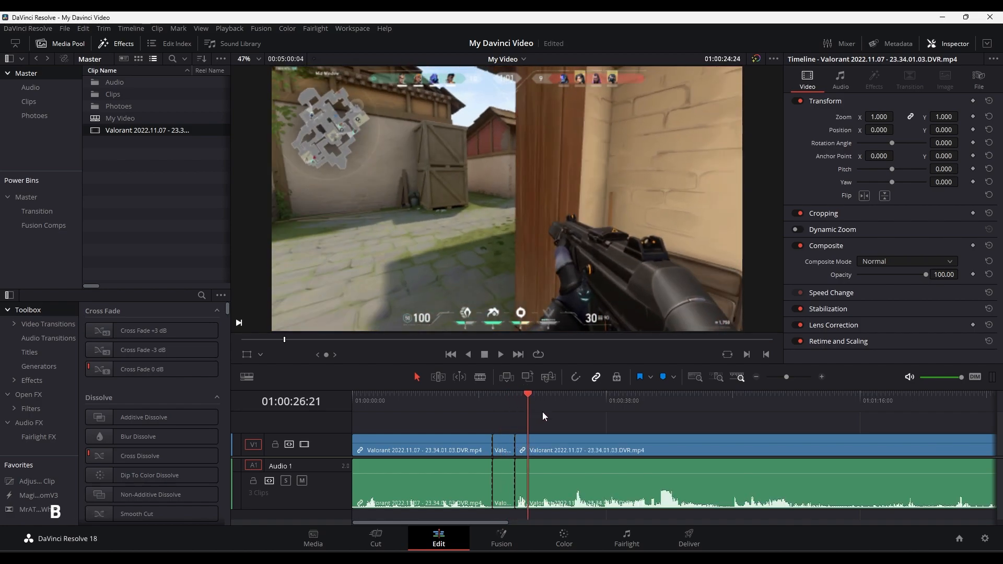
- Delete the short segment between the two splits, leaving a gap, and undo the deletion
click(506, 456)
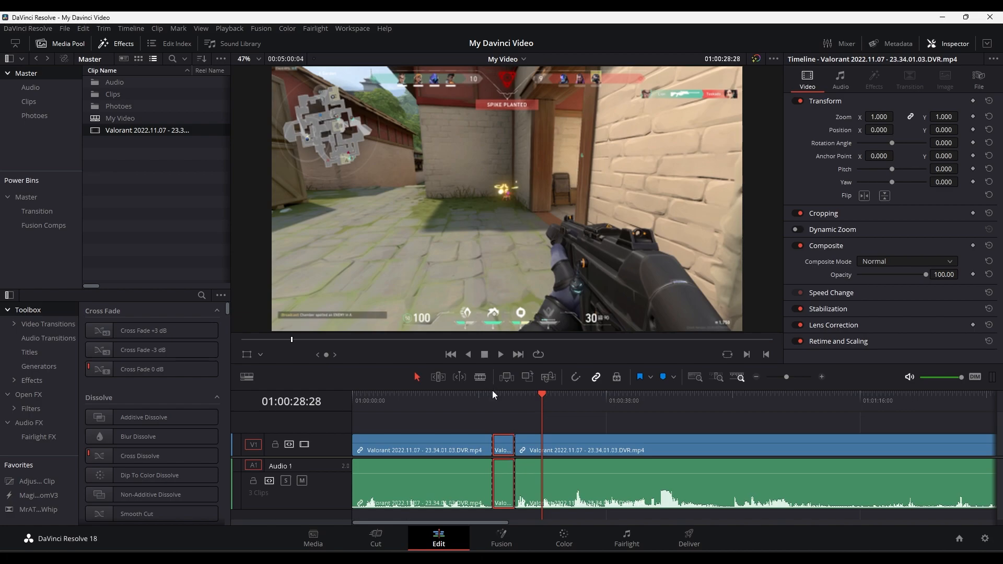
key(BackSpace)
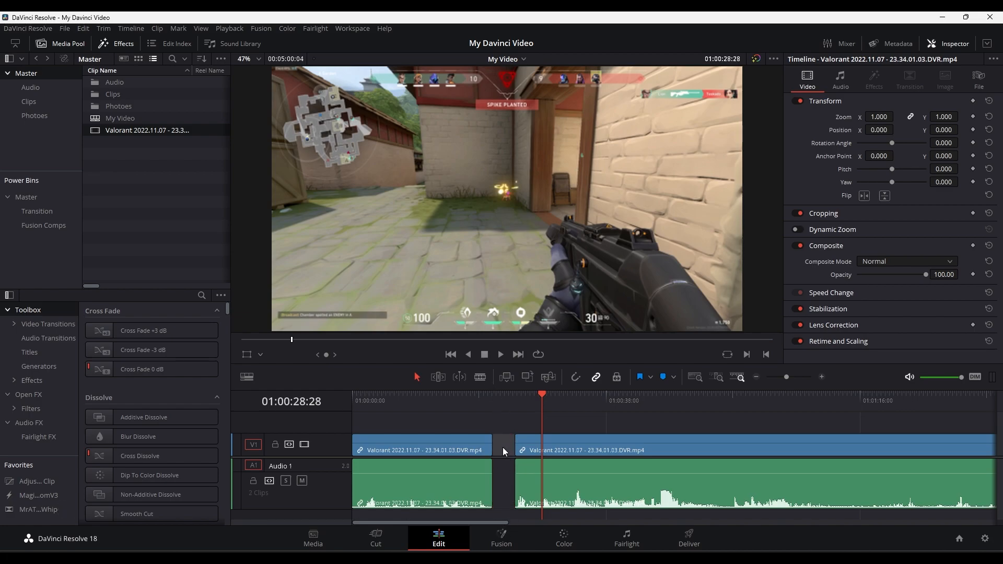
key(BackSpace)
drag(504, 406, 483, 417)
key(ctrl+z)
key(ctrl+z)
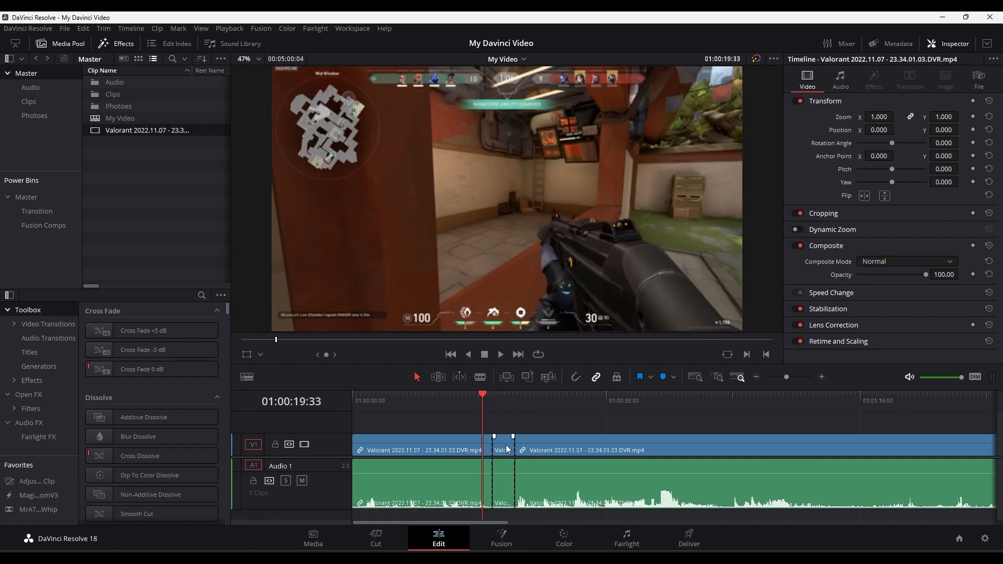
- Ripple delete the short segment between the two splits, closing the gap
click(493, 416)
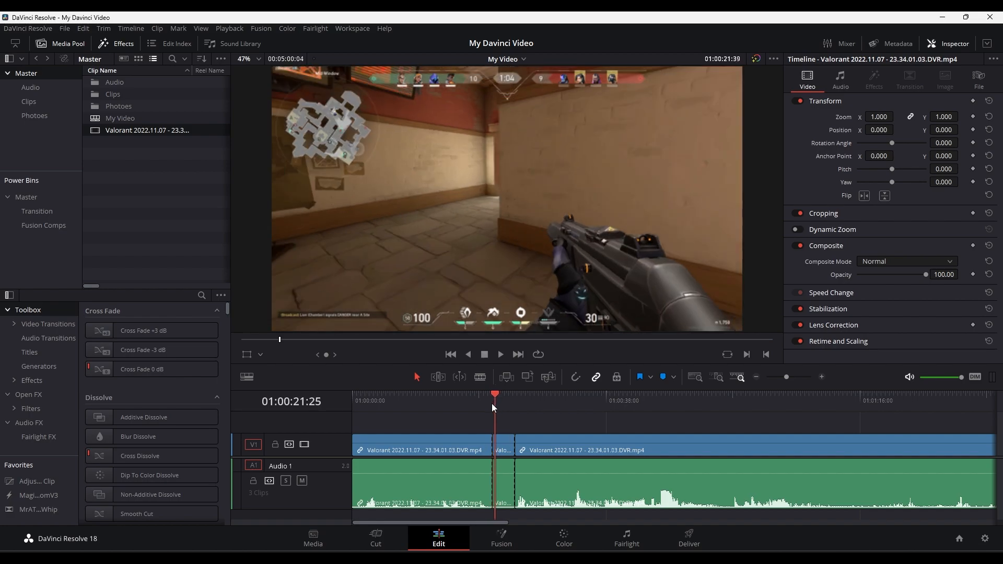
click(504, 449)
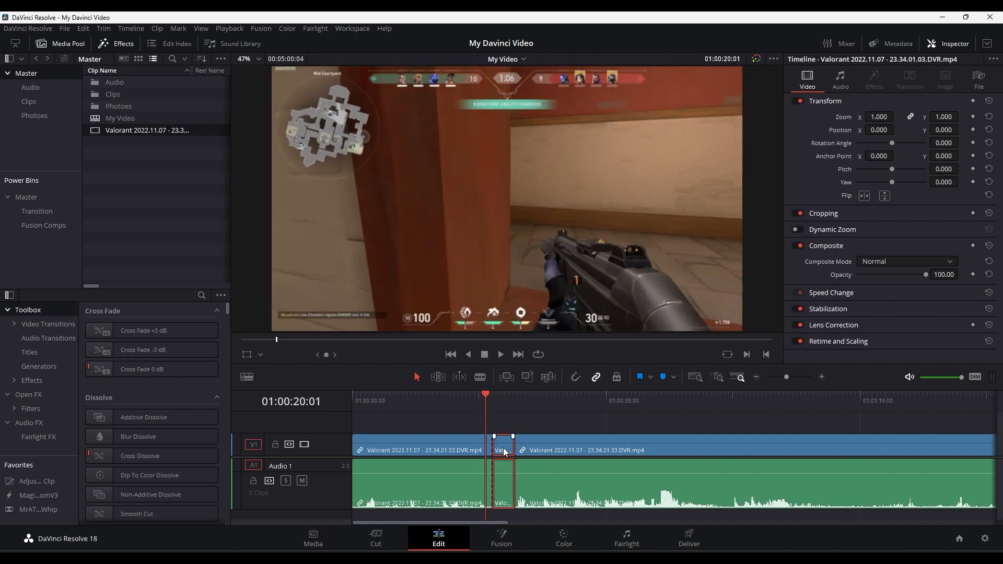
key(Delete)
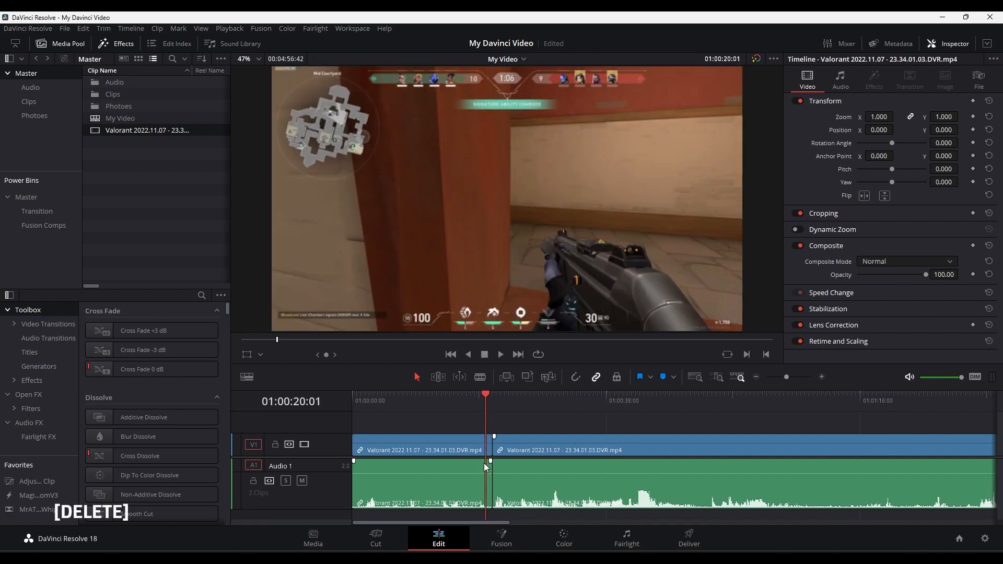
- Undo the ripple delete and both splits in the Valorant clip
key(ctrl+z)
key(ctrl+z)
key(ctrl+z)
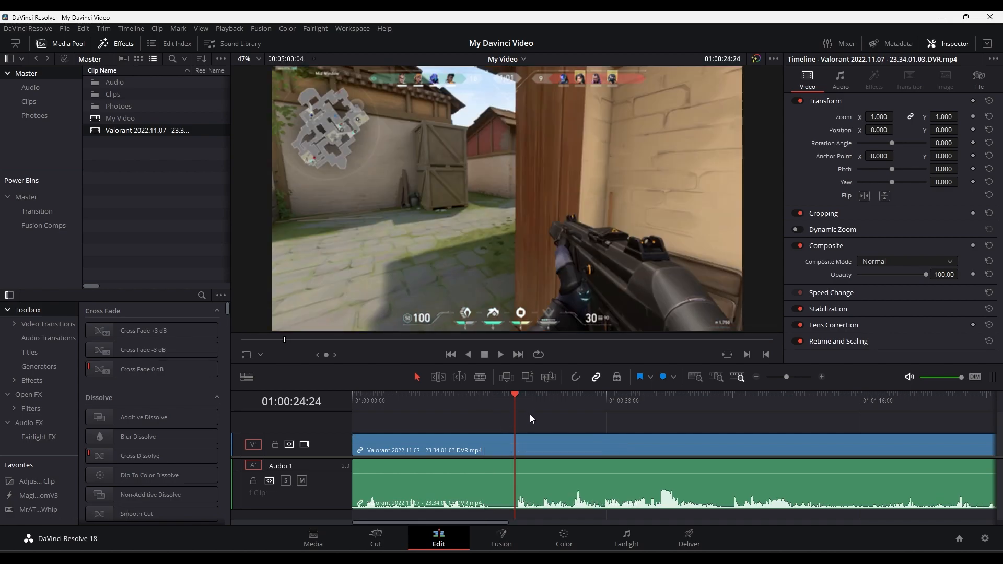
- Try ripple trimming the Valorant clip's start to the playhead at 01:00:24:24, undo it, and try its end instead
click(513, 416)
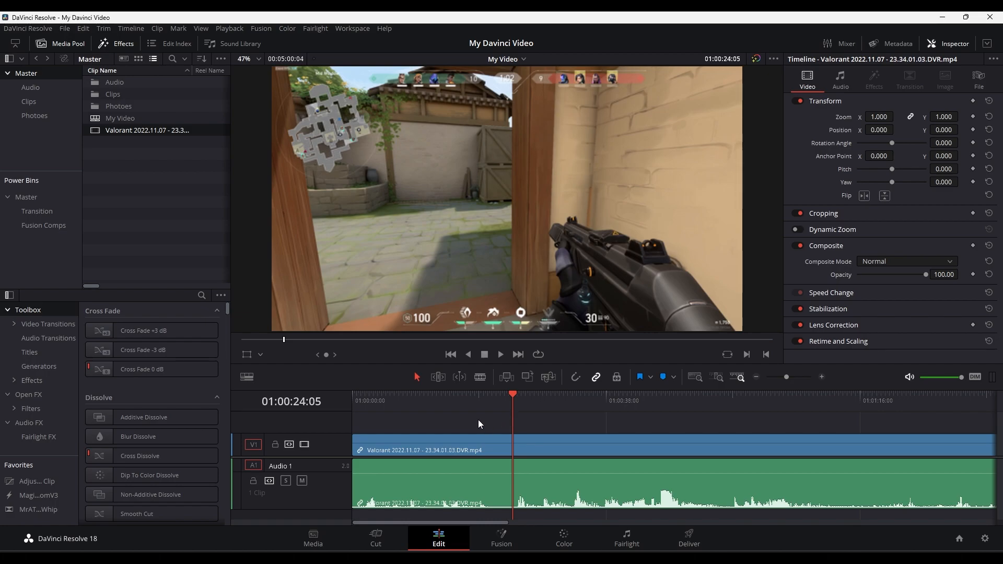
key(q)
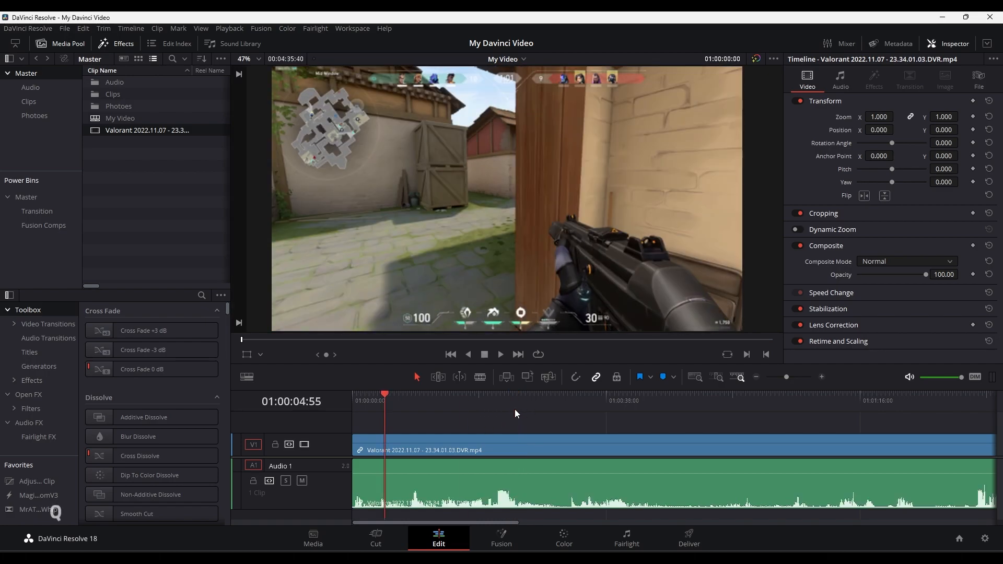
key(ctrl+z)
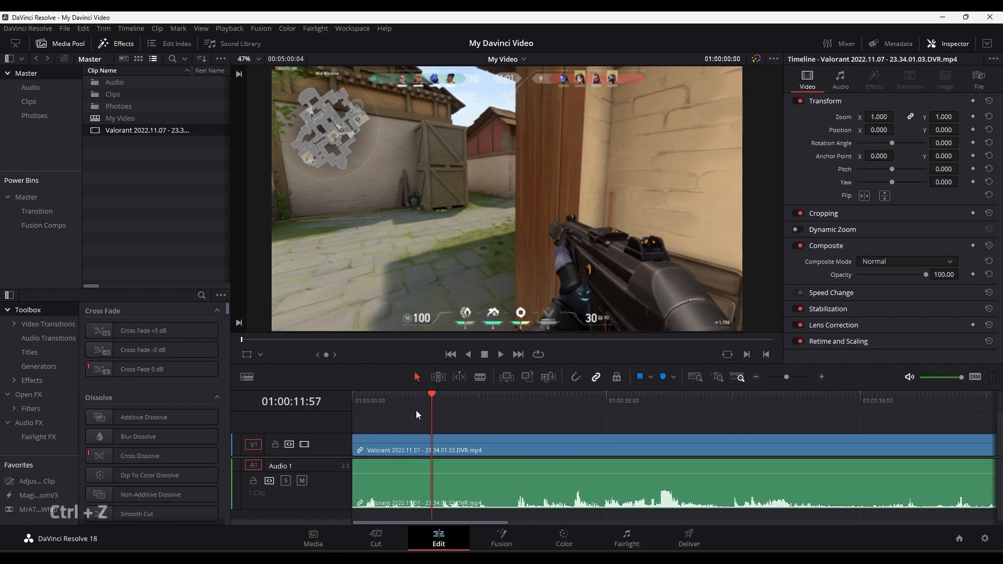
key(w)
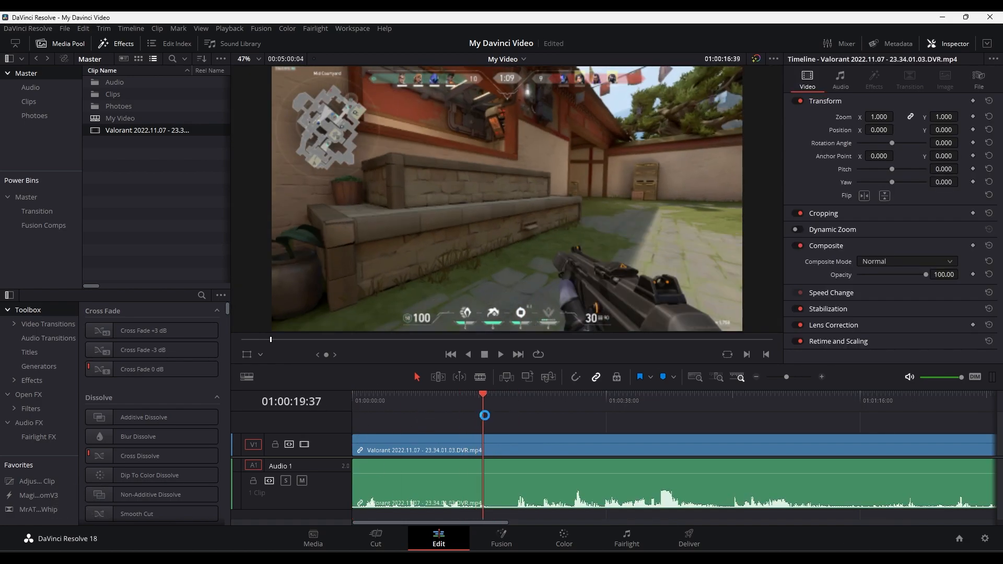
- Split the Valorant clip at 01:00:20:15 and ripple trim the second part's start up to 01:00:24:28
mouse_move(484, 413)
mouse_down()
mouse_move(496, 414)
mouse_move(487, 424)
mouse_up()
key(ctrl+b)
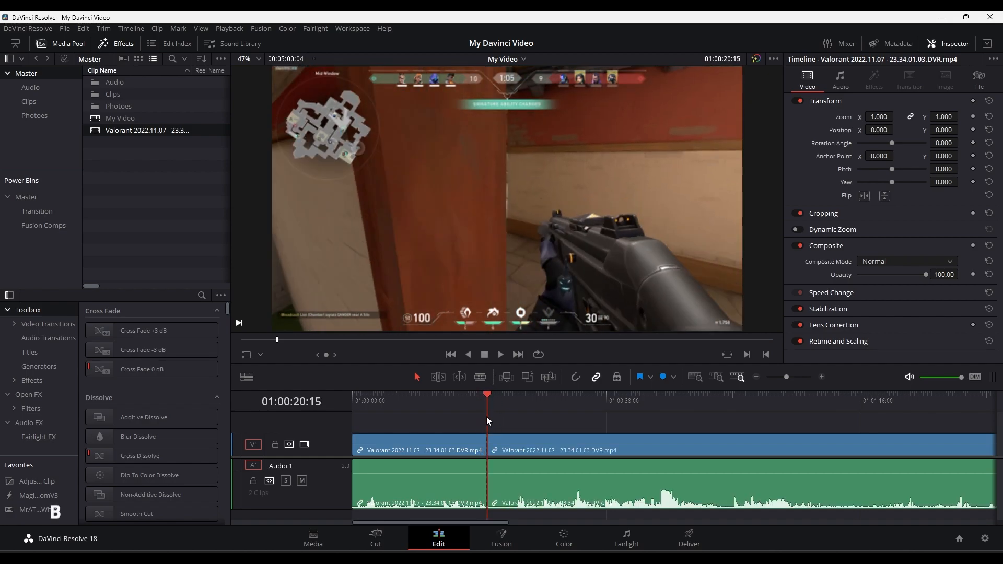
key(space)
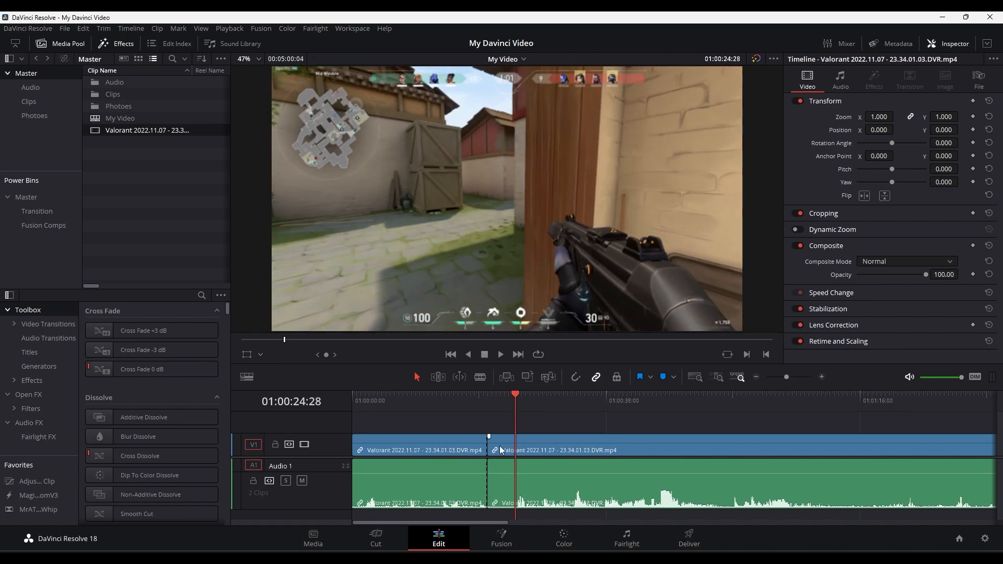
key(ctrl+b)
click(504, 447)
key(Delete)
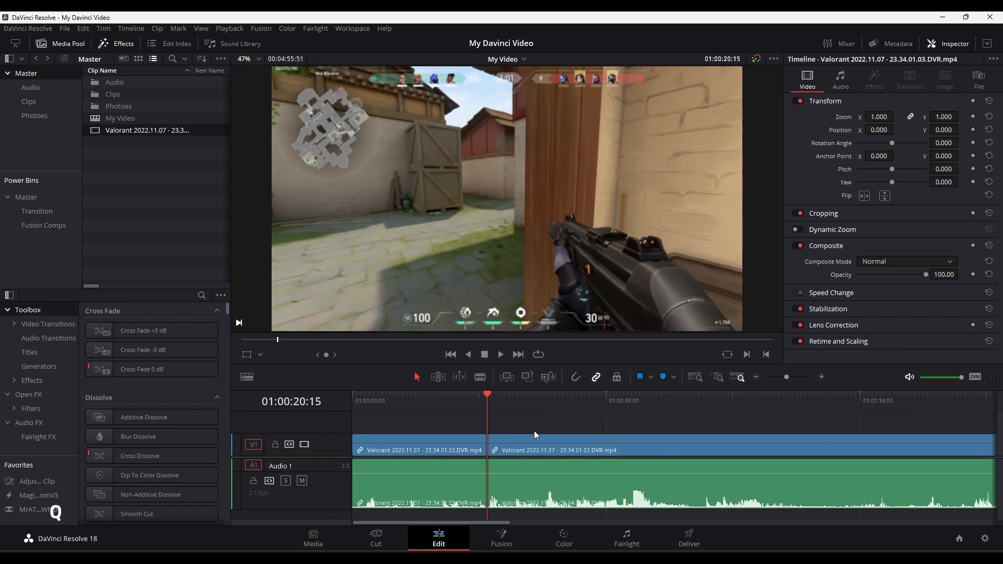
- Split the second clip further along and ripple trim the end of its first part back to 01:01:02:20
drag(876, 404, 770, 431)
key(ctrl+b)
key(w)
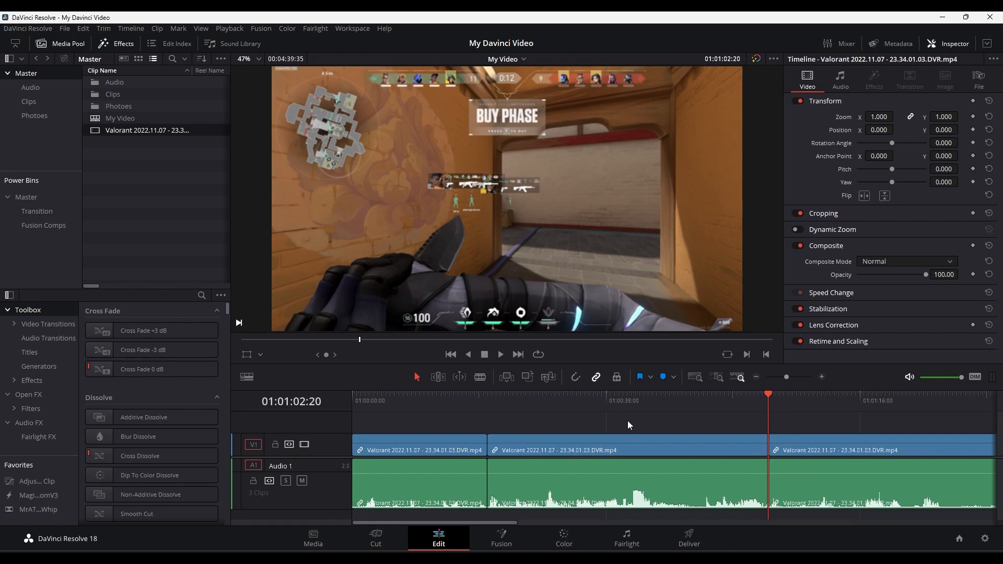
- Try extending the second clip's end over the third clip in normal selection mode, and undo the change
scroll(628, 421, down, 2)
scroll(701, 486, up, 2)
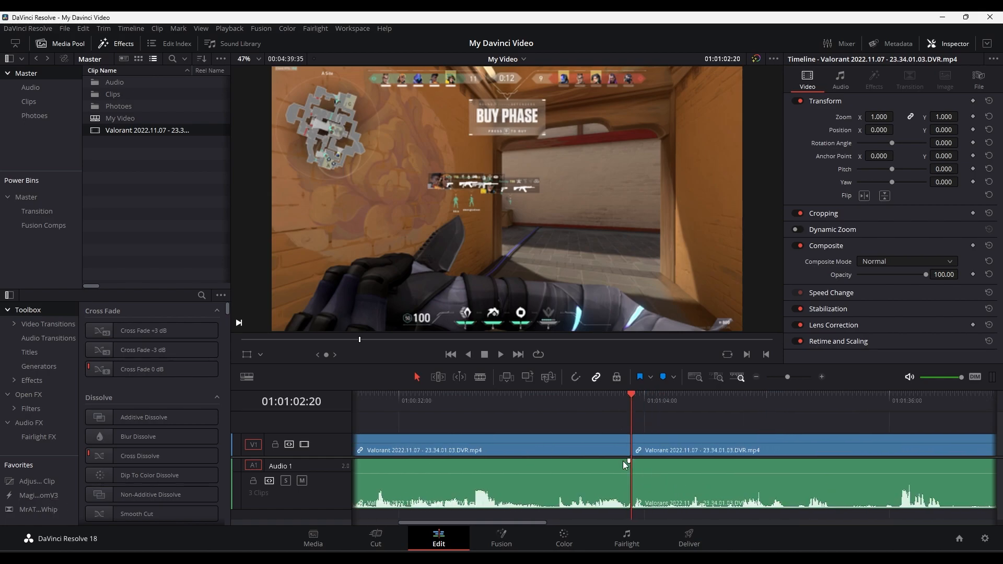
drag(628, 448, 737, 473)
key(ctrl+z)
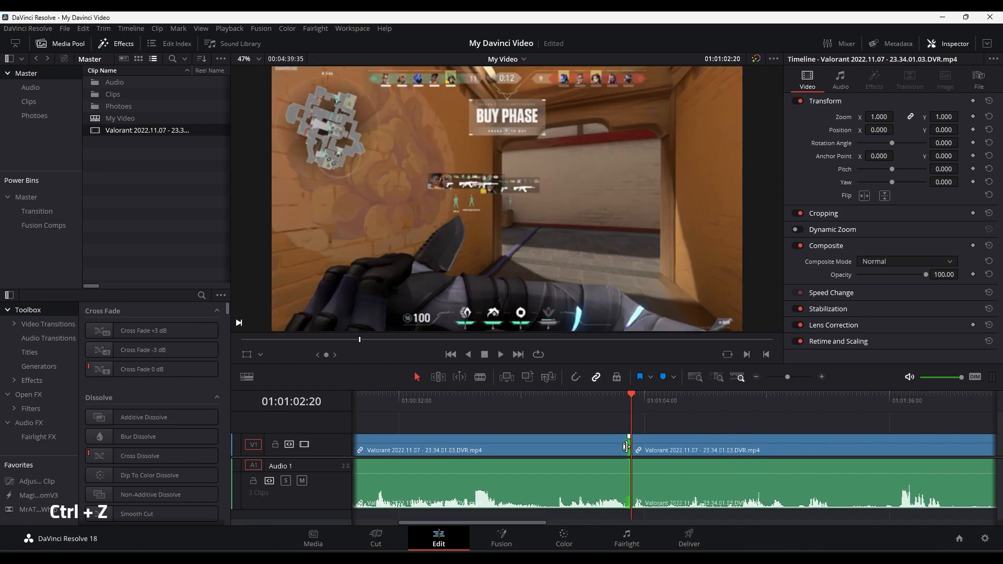
- Move the third clip about 06:45 later and extend the second clip's end toward the playhead at 01:01:08:23
drag(626, 447, 700, 450)
click(678, 403)
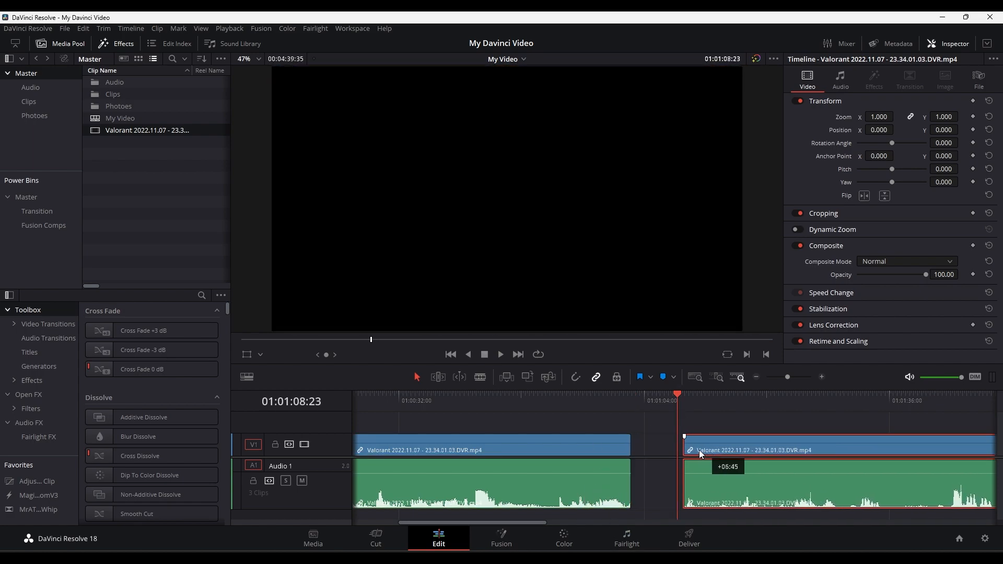
drag(629, 450, 674, 455)
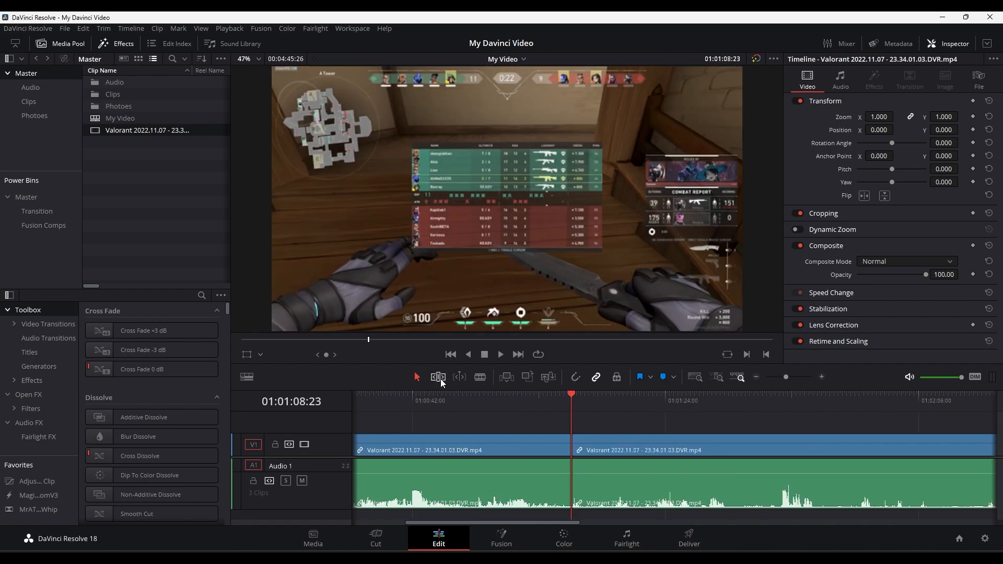
- In Trim Edit mode, ripple the cut between the second and third clips earlier and later, and undo the trims
drag(572, 449, 501, 450)
click(500, 444)
drag(500, 443, 562, 458)
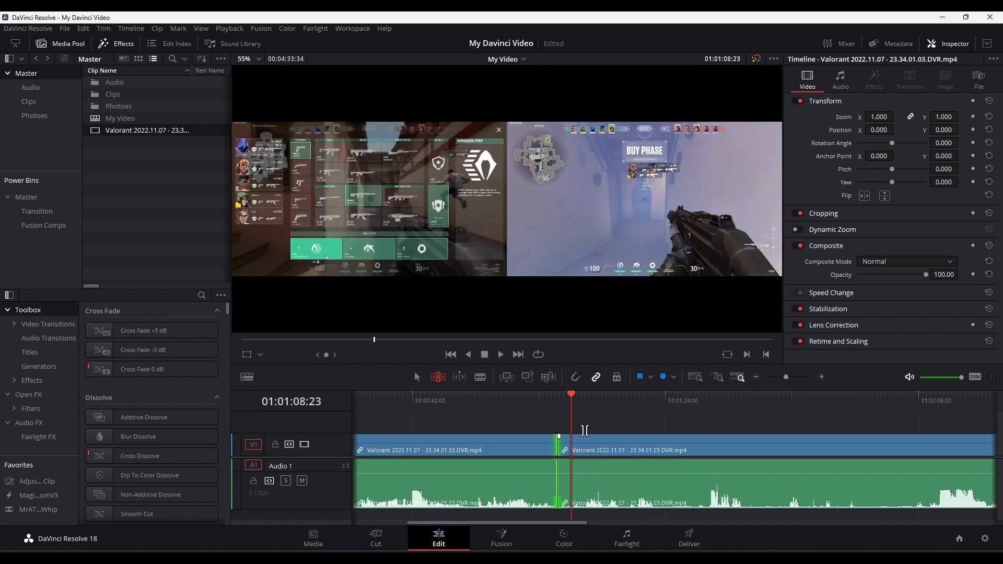
key(ctrl+z)
key(ctrl+z)
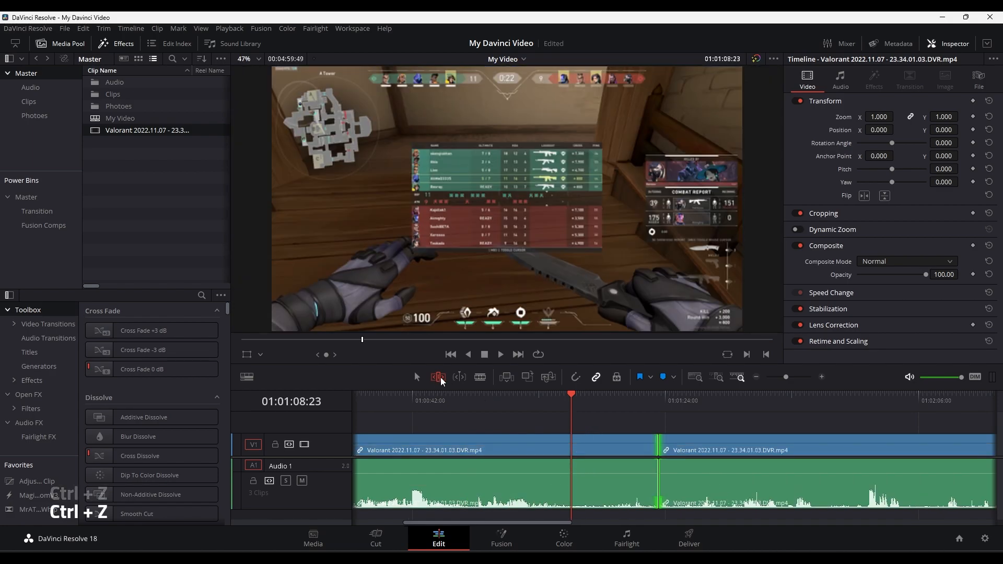
- Ripple the second clip's end later in Trim Edit mode, return to selection mode, and undo the extensions
drag(653, 451, 717, 452)
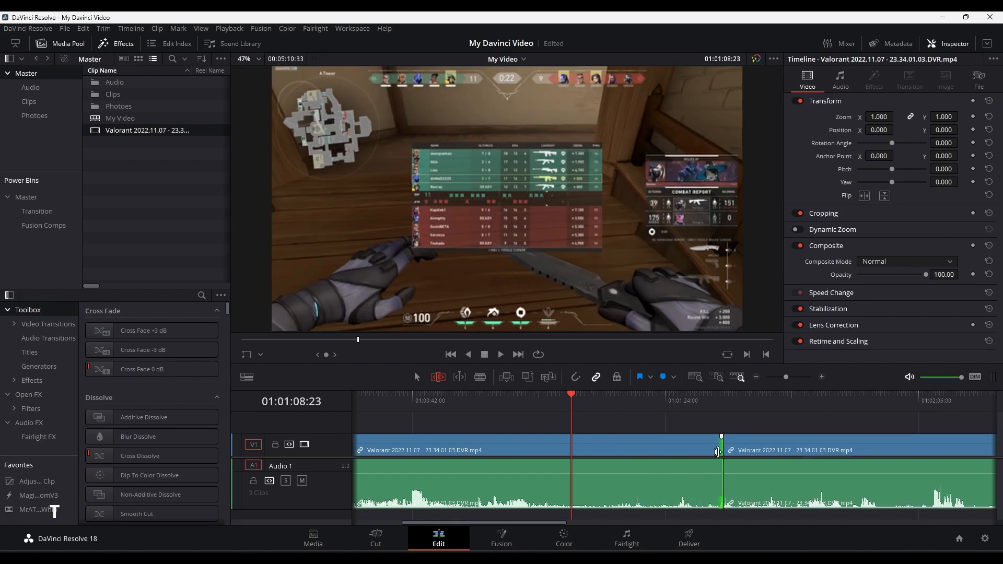
click(417, 377)
mouse_move(691, 408)
mouse_down()
mouse_move(701, 409)
mouse_move(684, 411)
mouse_up()
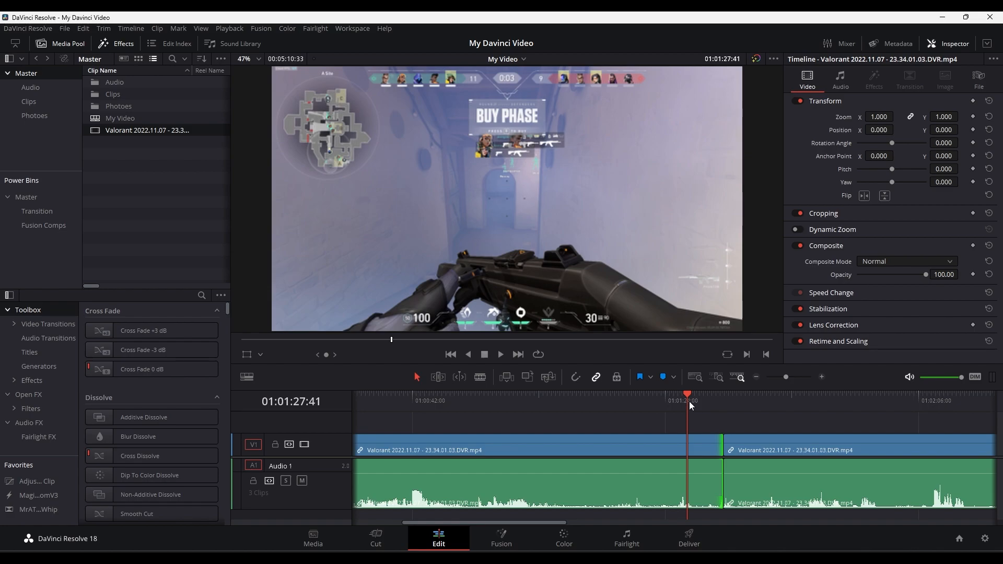
key(ctrl+z)
key(ctrl+z)
key(ctrl+z)
key(ctrl+z)
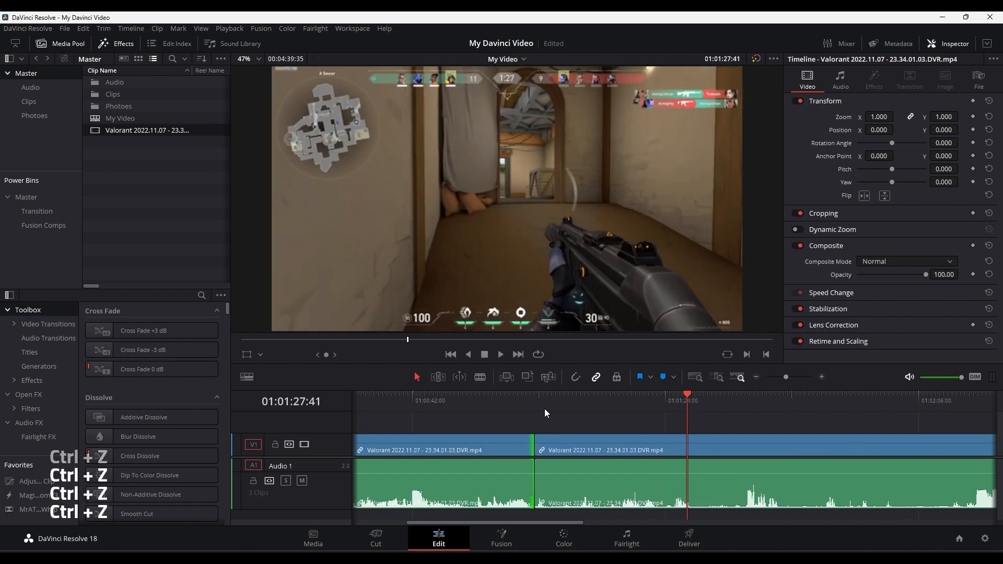
- Place the playhead at 01:00:55:01 and ripple the cut after the second clip about 27:38 later in Trim Edit mode
drag(538, 406, 491, 406)
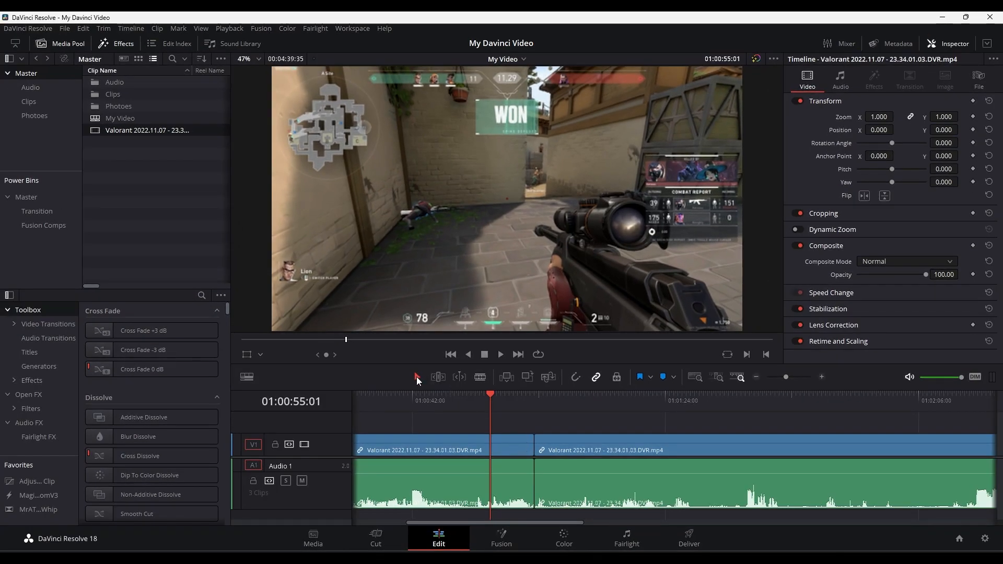
drag(534, 450, 697, 463)
key(t)
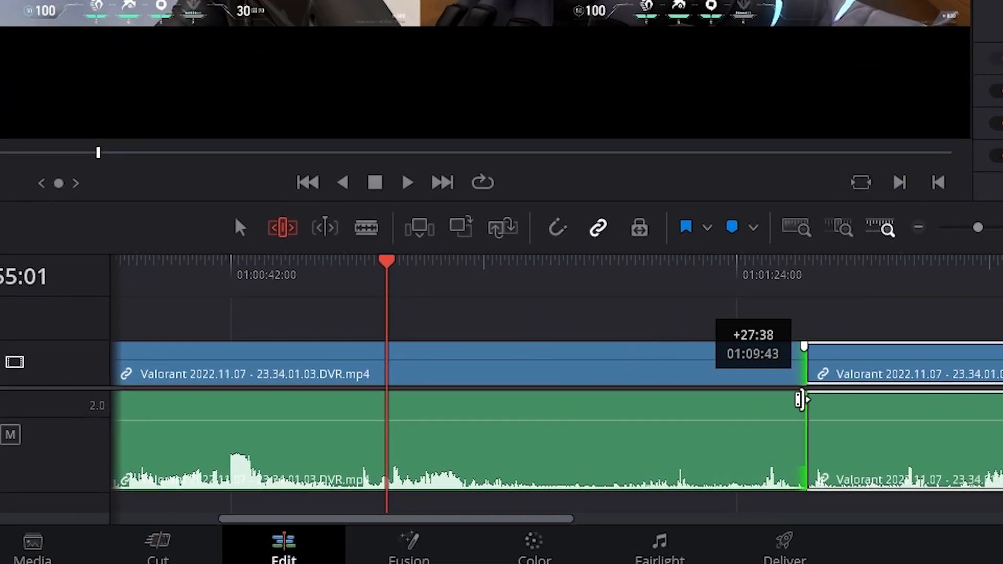
drag(799, 399, 804, 397)
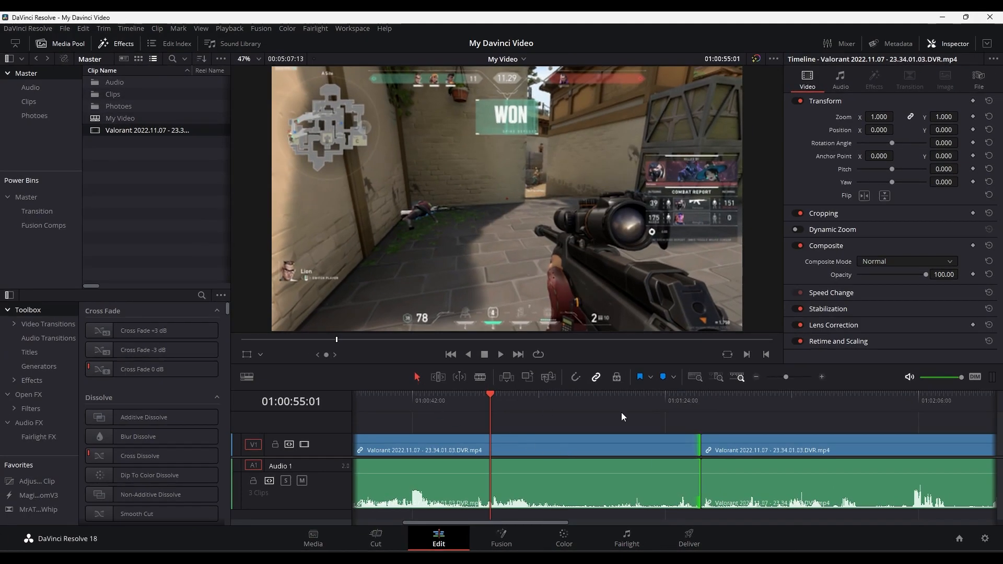
- Ripple the third clip's start about 50:25 earlier in Trim Edit mode, revealing more of its beginning
drag(708, 448, 466, 490)
key(t)
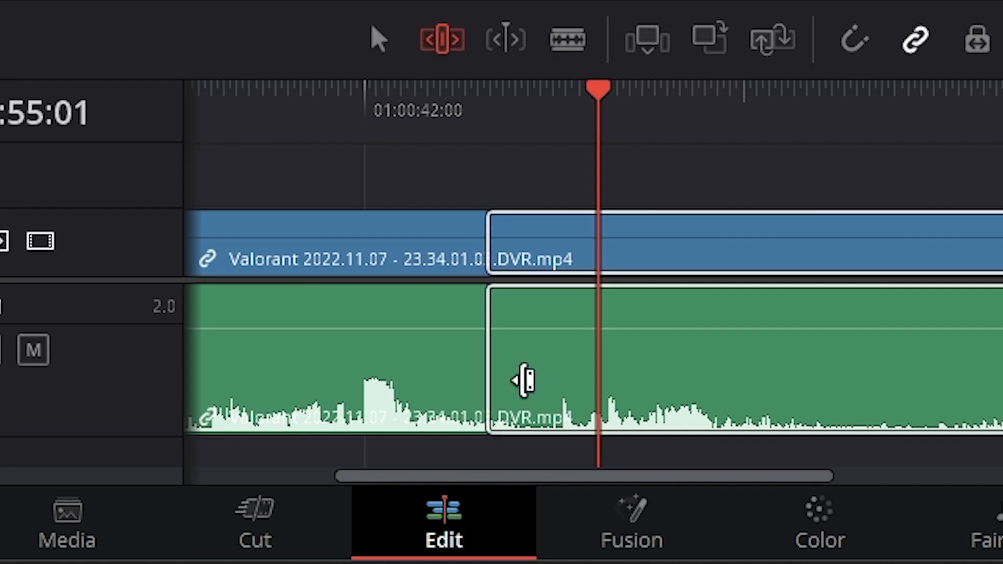
drag(524, 380, 340, 362)
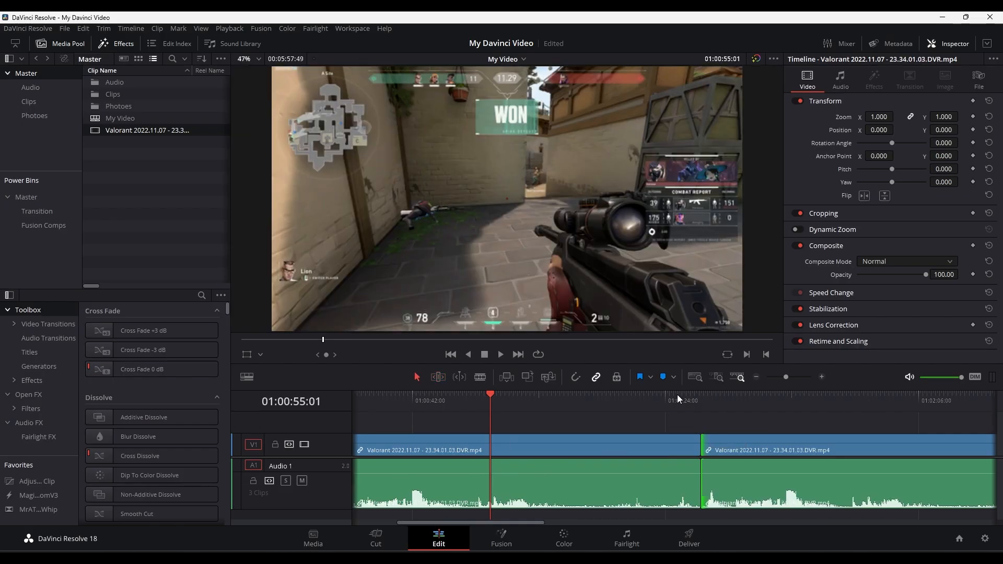
- Play the timeline across the cut from about 01:01:29, and undo the ripple trims on both clips
click(695, 411)
key(space)
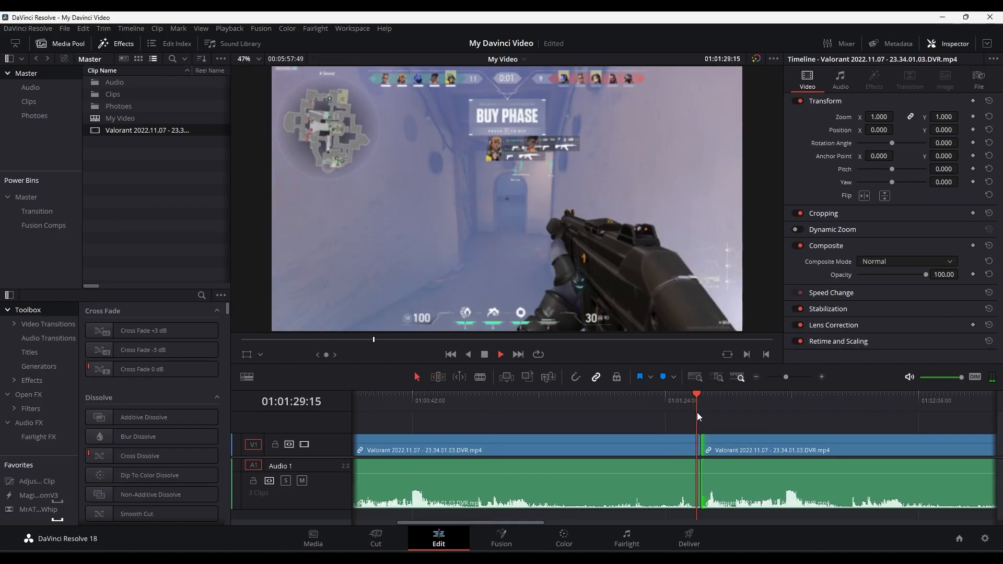
key(space)
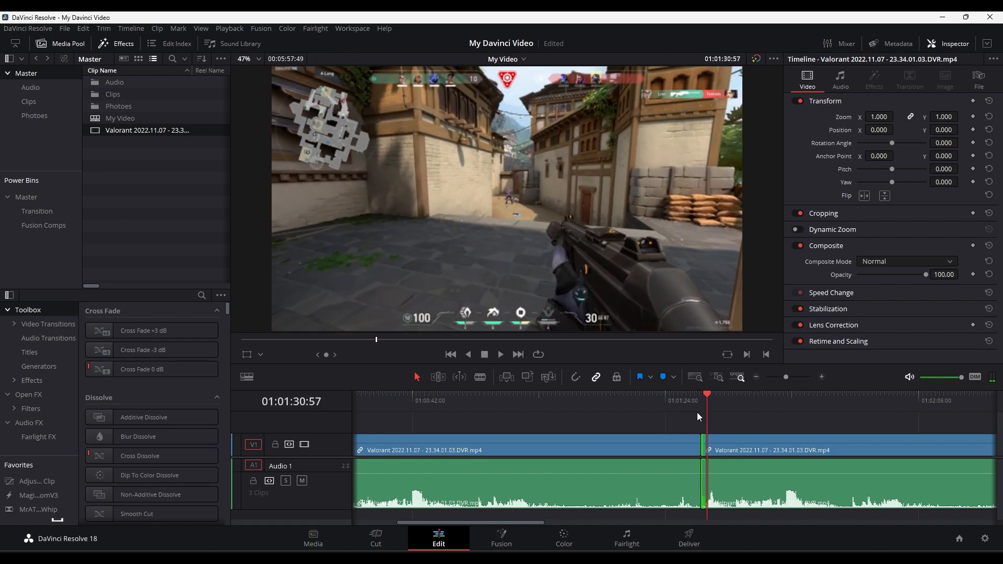
key(ctrl+z)
key(ctrl+z)
key(ctrl+z)
key(ctrl+z)
key(ctrl+z)
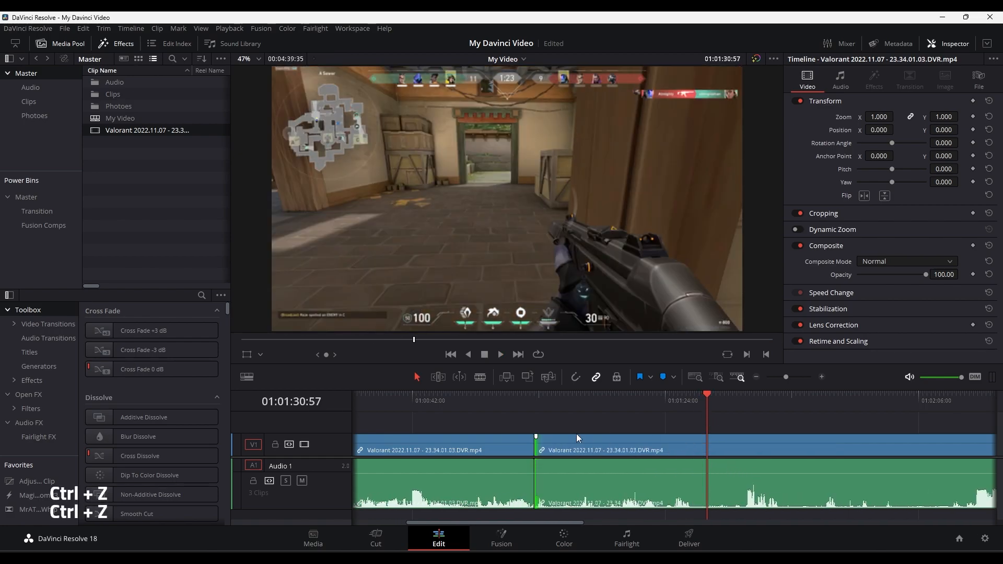
- Scrub the playhead around the cut between the second and third clips with snapping off
scroll(487, 436, up, 2)
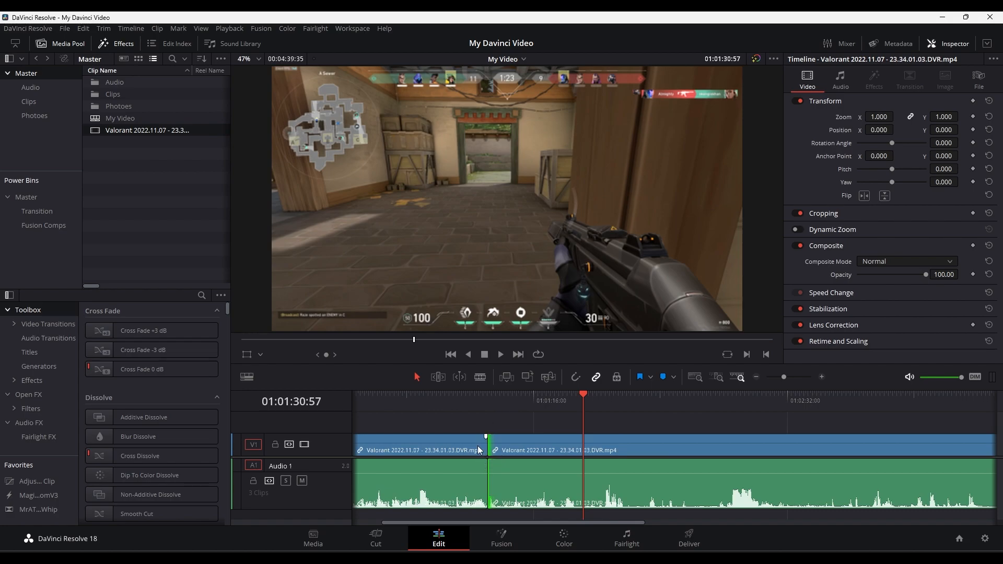
click(498, 407)
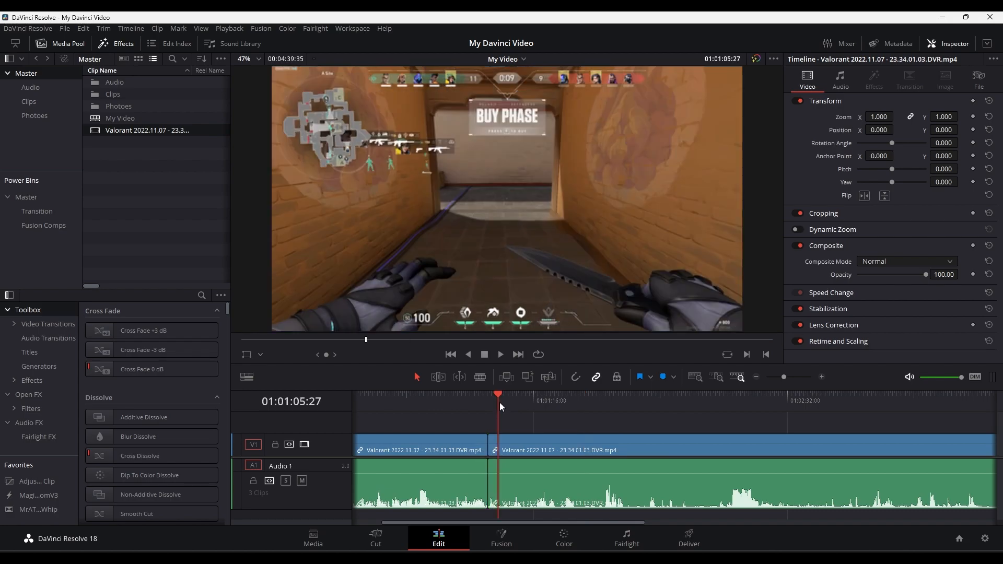
drag(499, 406, 497, 452)
scroll(497, 444, up, 2)
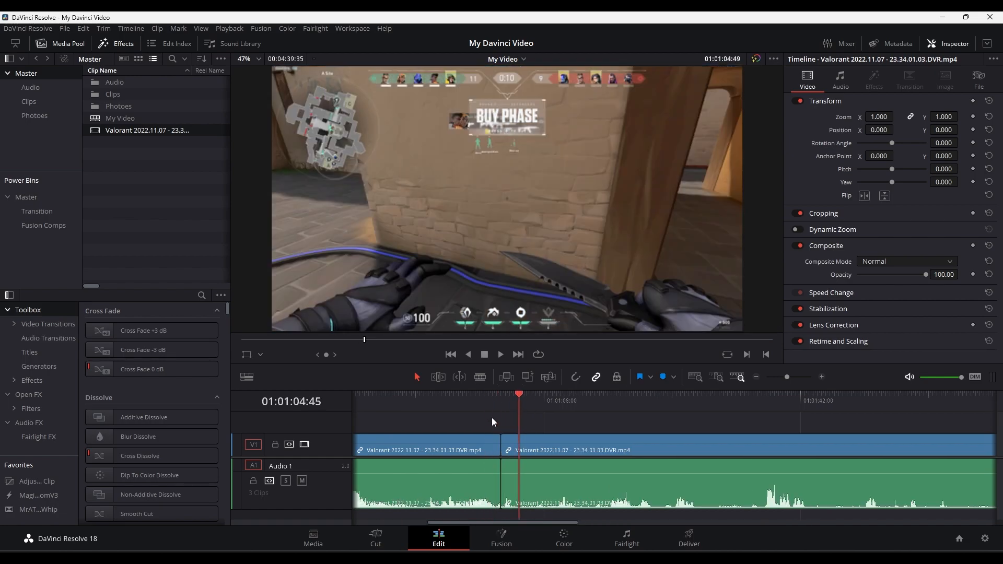
click(496, 404)
- Move the third clip away to leave a gap, move it back without snapping, and undo both moves
drag(626, 449, 876, 450)
click(721, 429)
click(809, 483)
drag(791, 458, 551, 455)
key(ctrl+z)
key(ctrl+z)
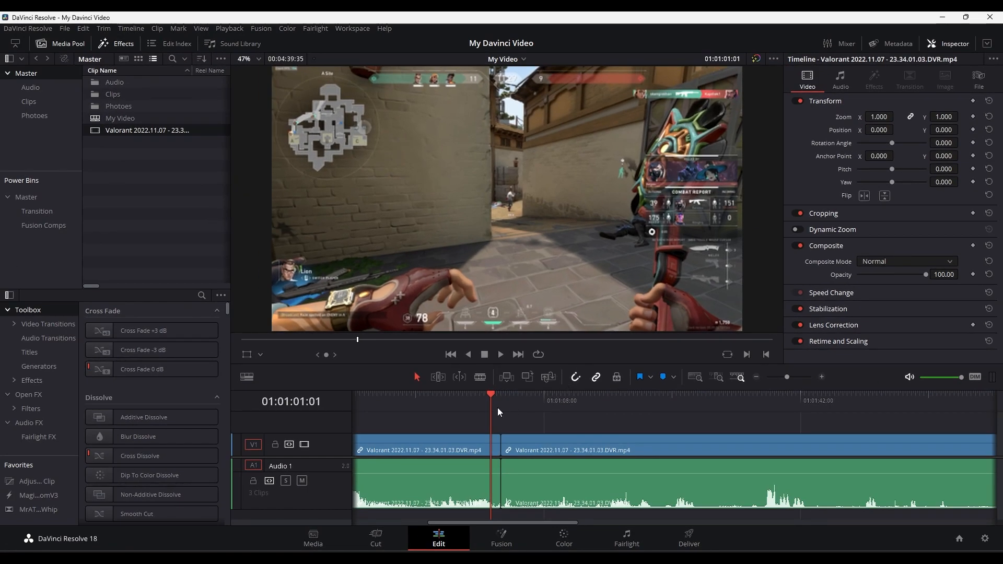
- Turn on snapping and split the second clip at four points, the last at about 01:00:55
drag(490, 397, 453, 412)
scroll(646, 460, down, 2)
key(ctrl+b)
key(ctrl+b)
key(ctrl+b)
key(ctrl+b)
- Try snapping the playhead and the short clips to neighbouring cuts, and undo the clip moves
drag(458, 411, 505, 421)
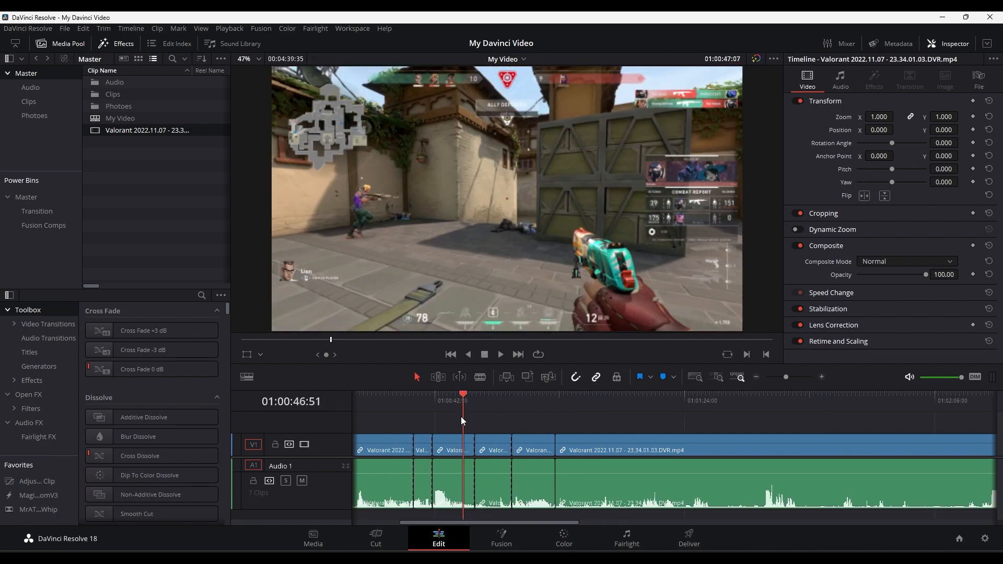
click(604, 446)
mouse_move(590, 447)
mouse_down()
mouse_move(729, 445)
mouse_move(591, 440)
mouse_move(608, 443)
mouse_up()
drag(533, 447, 577, 422)
key(ctrl+z)
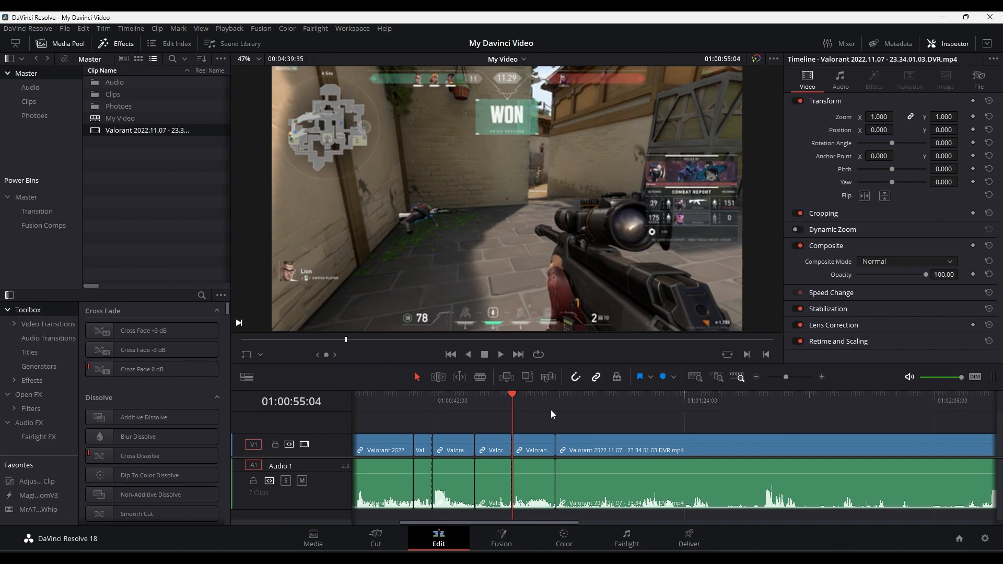
- Turn off snapping and ripple trim about half a second off the short clip before the long final clip
drag(511, 403, 541, 429)
scroll(553, 489, up, 5)
scroll(554, 488, down, 4)
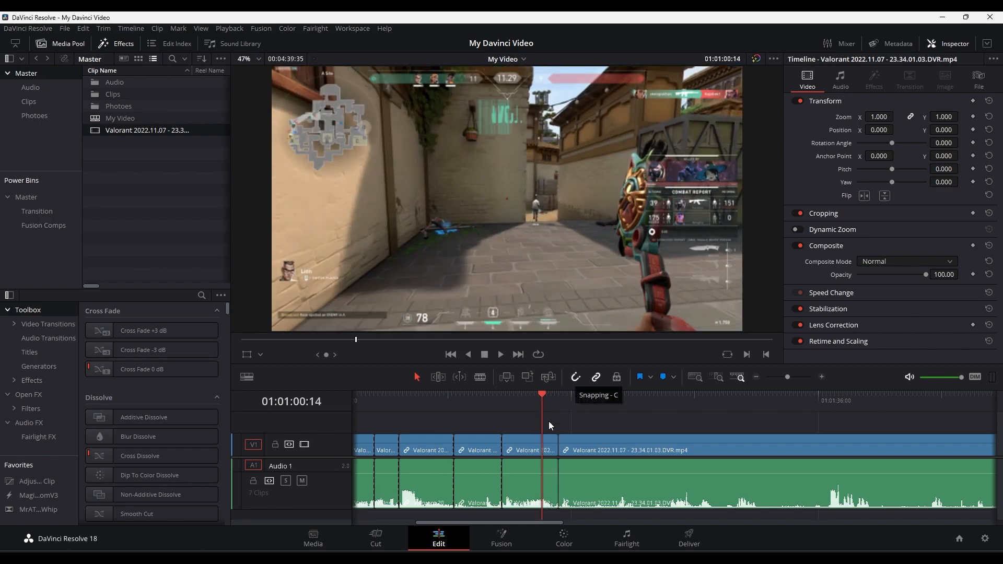
key(c)
drag(541, 403, 503, 415)
key(w)
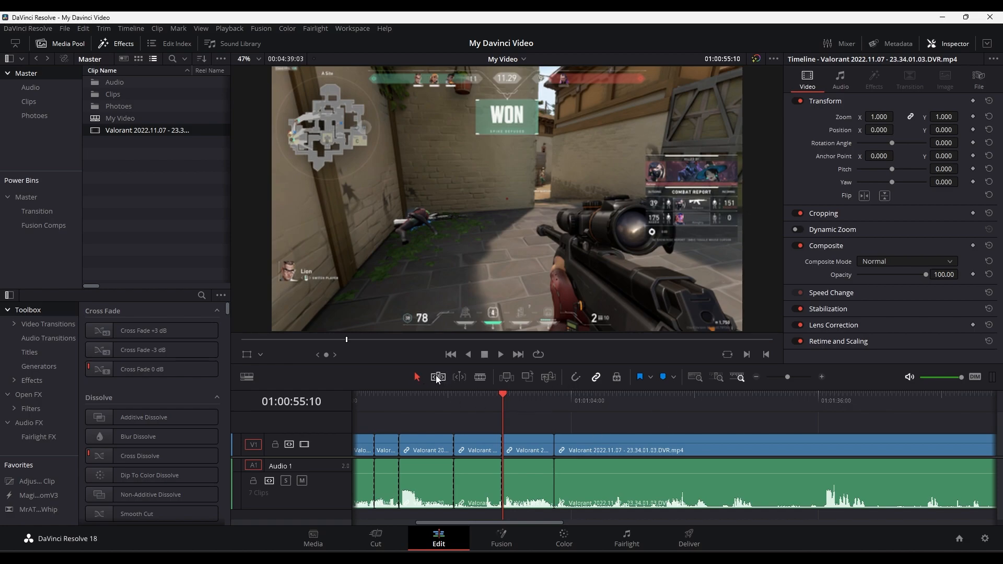
- Toggle snapping on and off while moving the playhead to the cut at 01:01:01:48 and nudging the long final clip
click(530, 421)
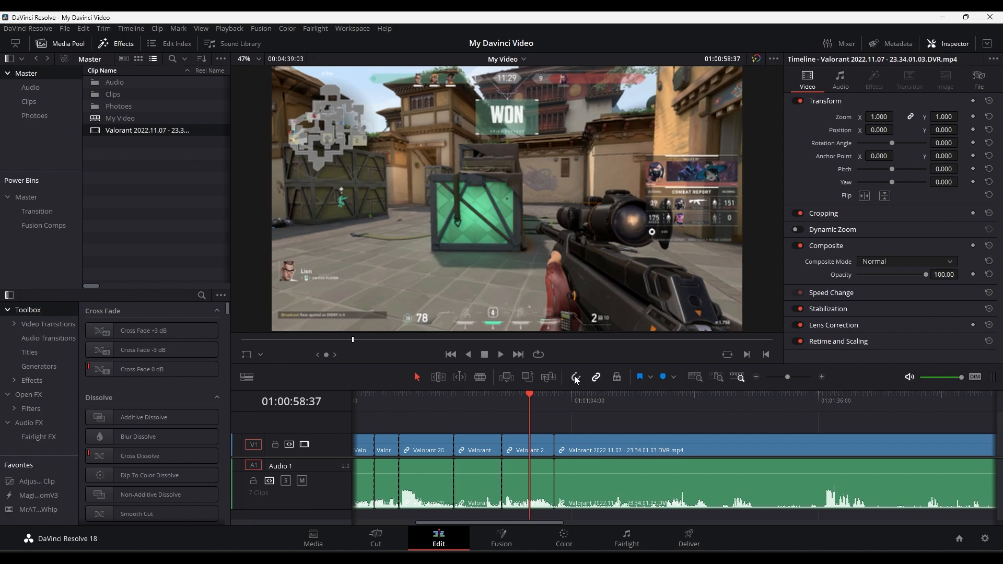
drag(541, 406, 551, 447)
key(n)
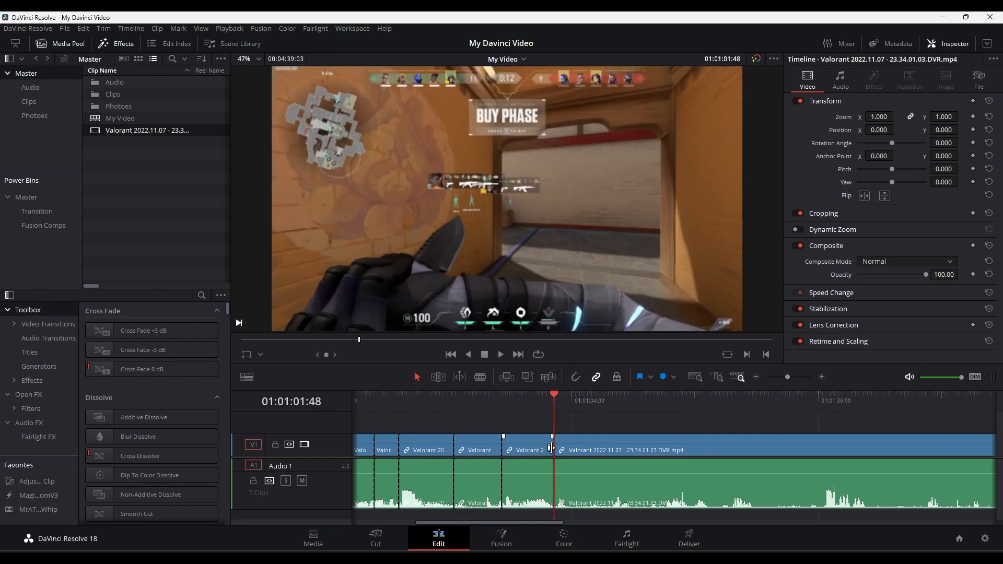
mouse_move(576, 449)
mouse_down()
mouse_move(654, 472)
mouse_move(601, 436)
mouse_move(632, 443)
mouse_move(572, 443)
mouse_up()
key(n)
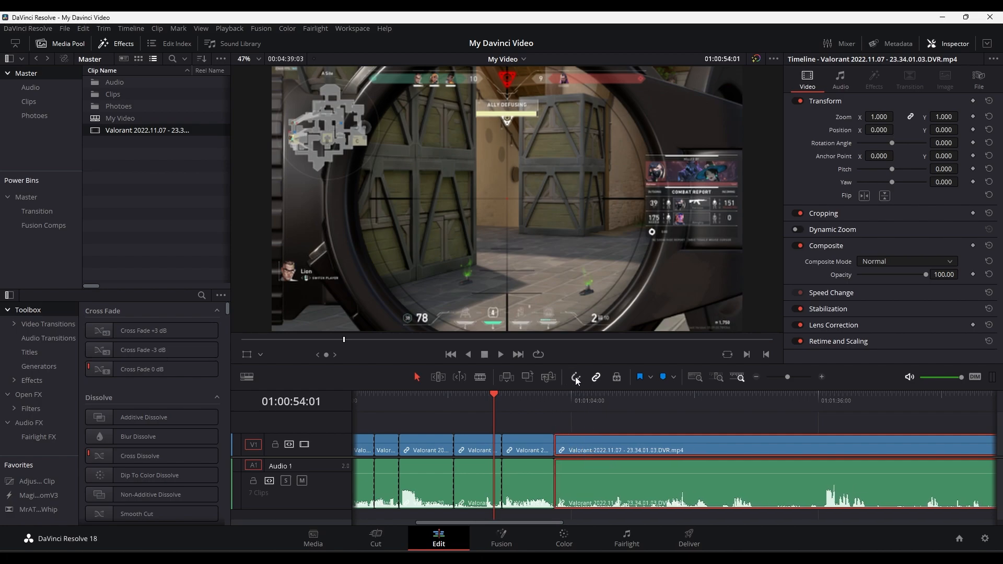
scroll(554, 431, up, 1)
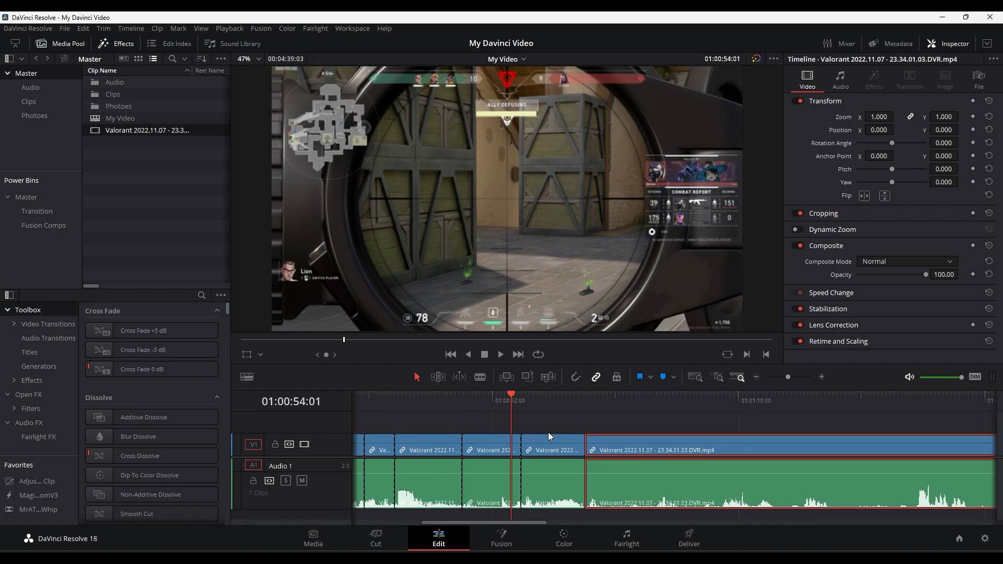
- Split the long final clip at 01:01:04:00 and ripple trim about four seconds off the start of the clip after that cut
click(606, 404)
key(ctrl+b)
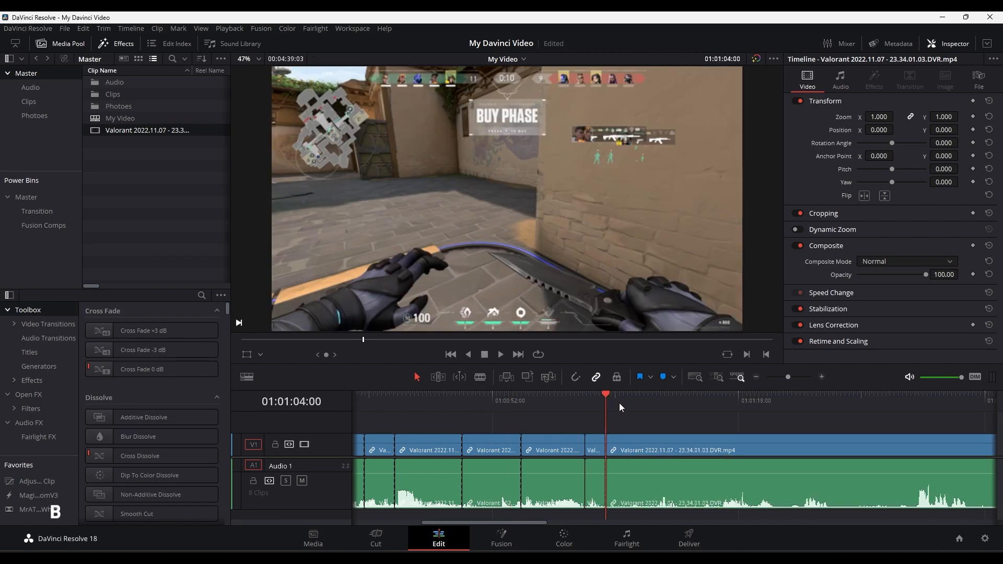
click(647, 402)
key(q)
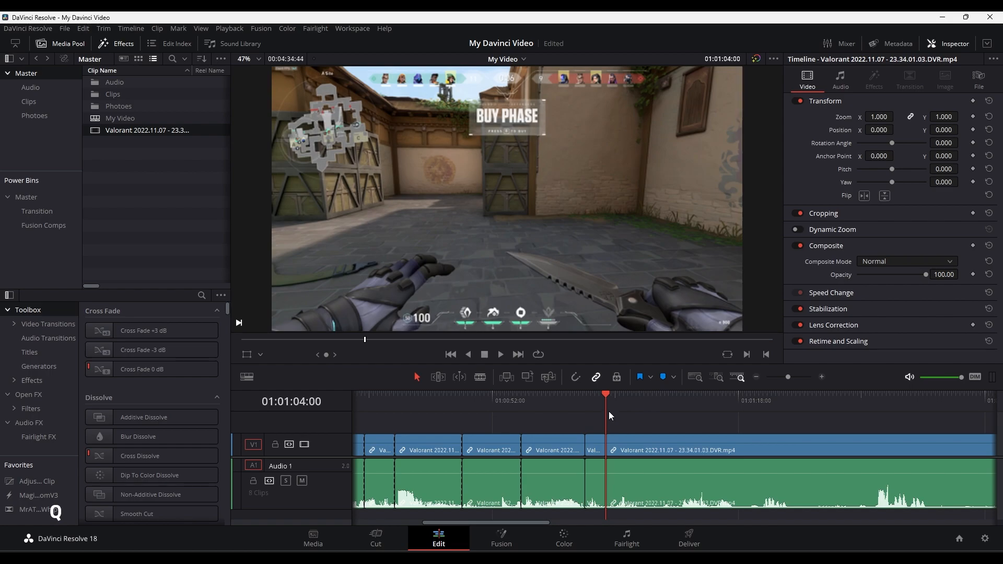
- Ripple trim the end of the clip under the playhead to 01:00:58:33, and lengthen the short clip before the final one in Trim Edit mode
click(554, 412)
key(w)
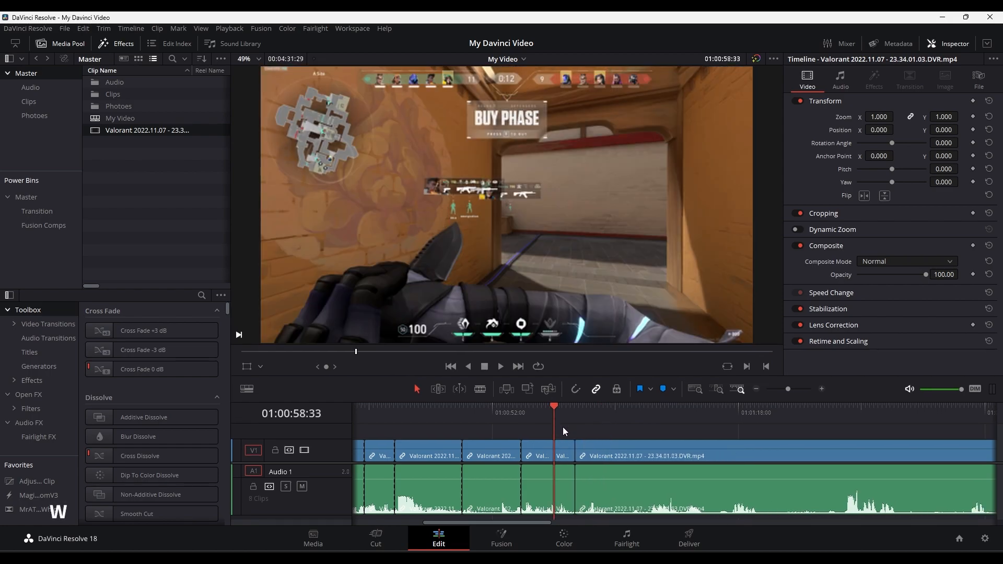
click(438, 389)
drag(573, 454, 710, 451)
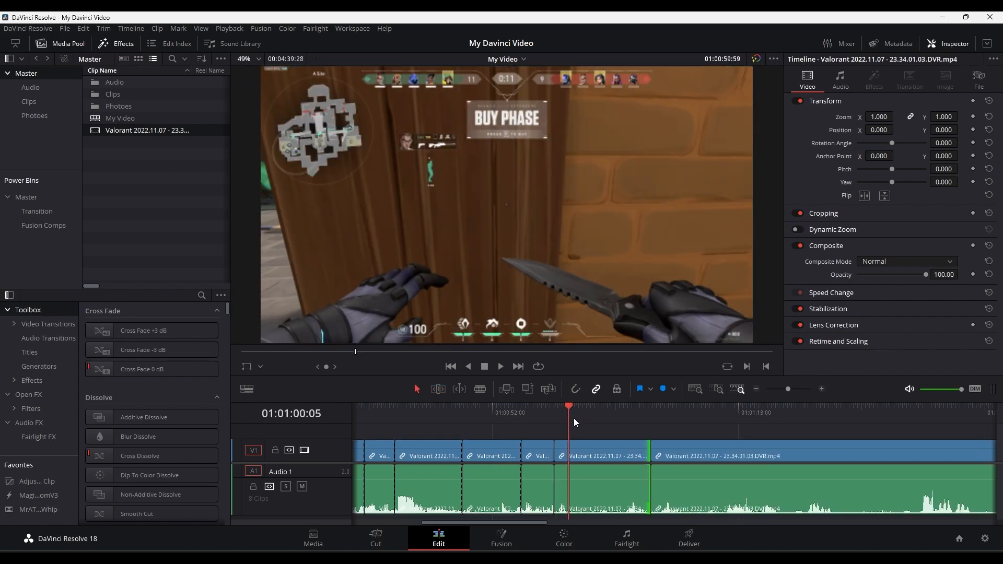
- Turn off snapping, delete all clips from the timeline and return the playhead to 01:00:00:00
drag(570, 421, 525, 424)
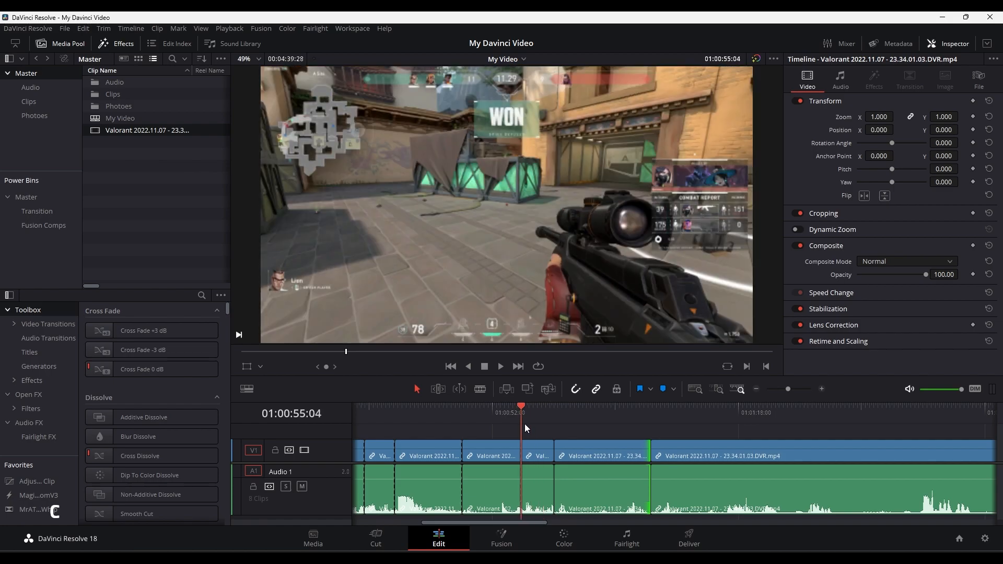
key(n)
drag(683, 432, 247, 522)
key(BackSpace)
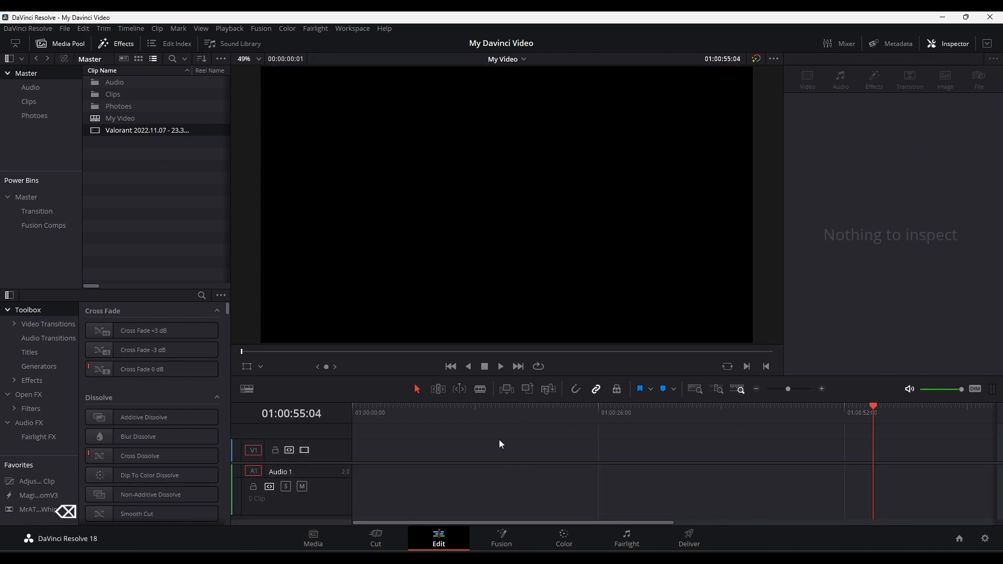
key(Home)
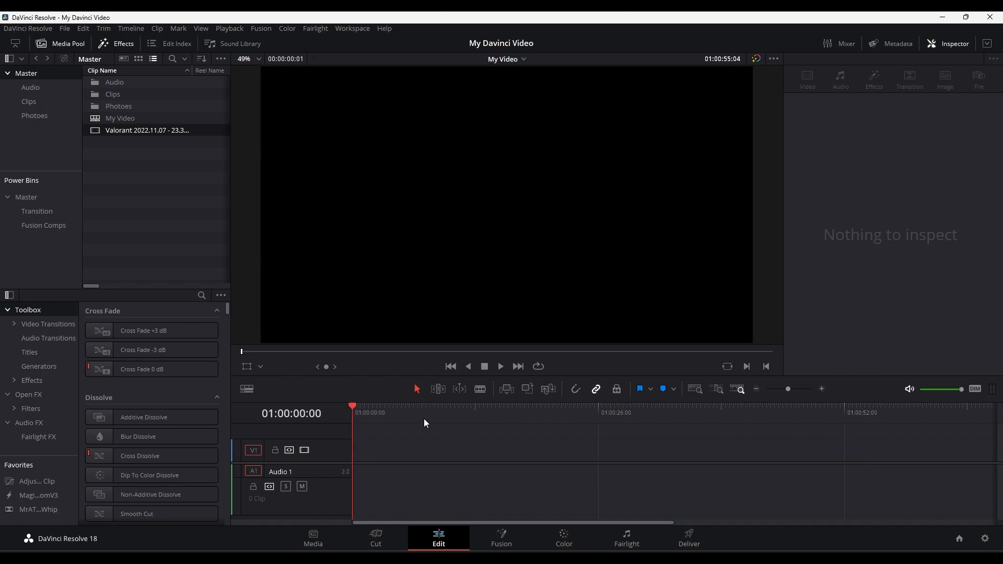
- Load the Valorant recording in the source viewer and mark an in point at 00:04:01:56 and an out point at 00:04:12:15
double_click(99, 131)
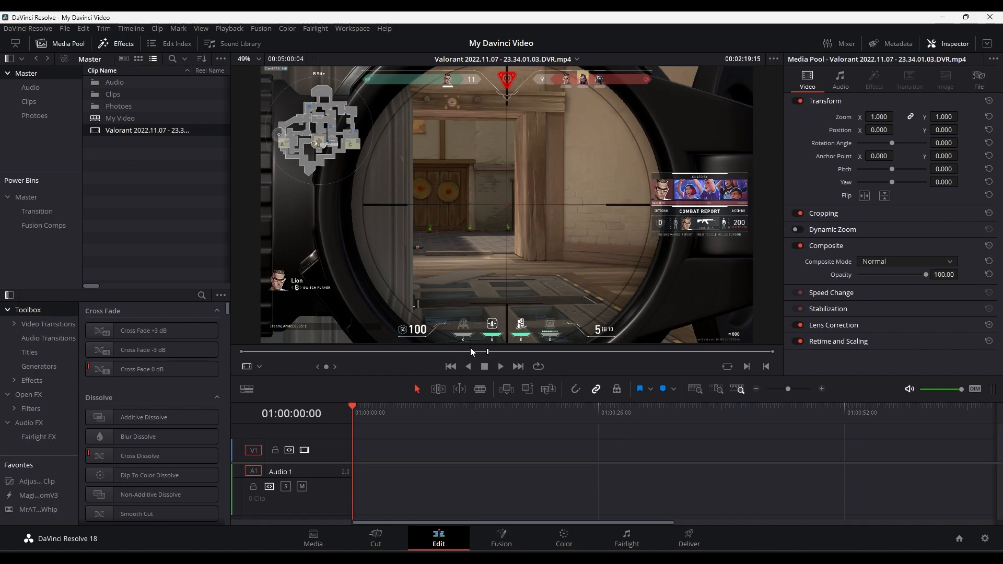
drag(438, 353, 671, 354)
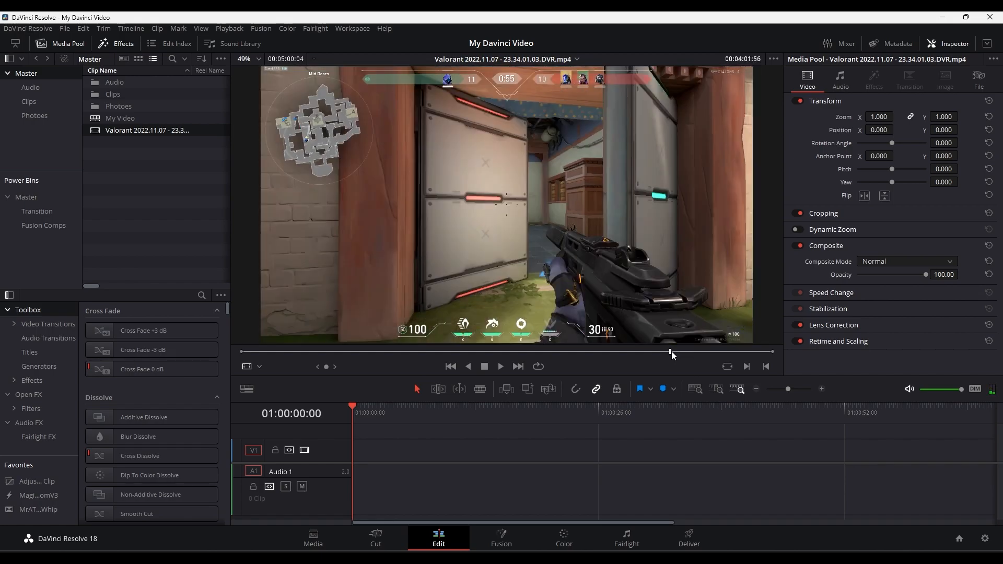
key(i)
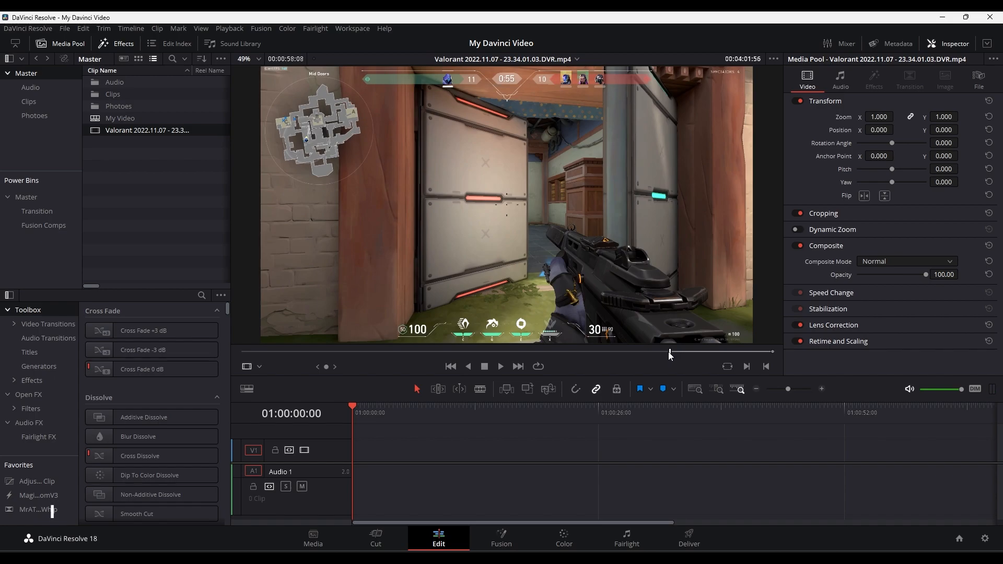
drag(672, 351, 688, 356)
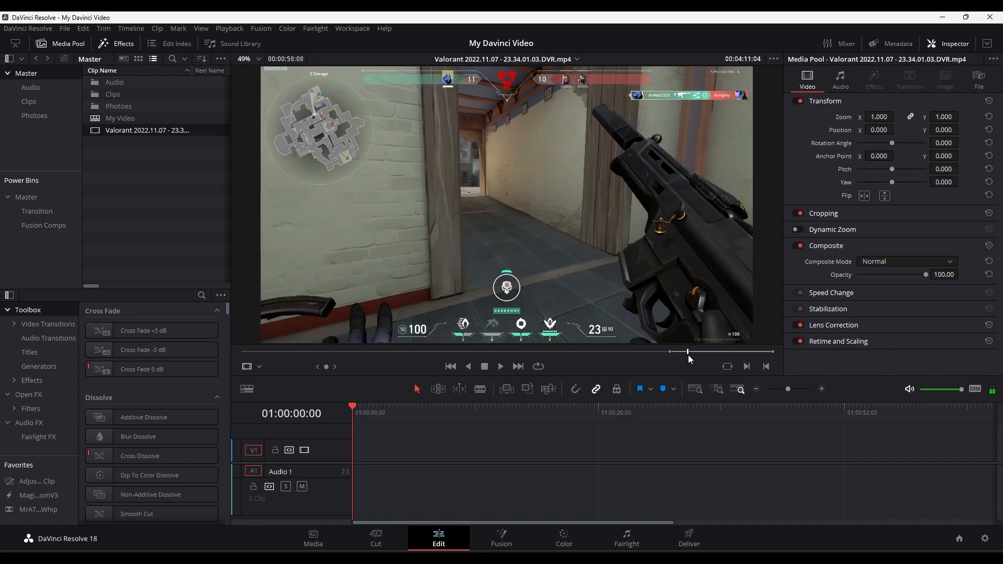
key(ctrl+z)
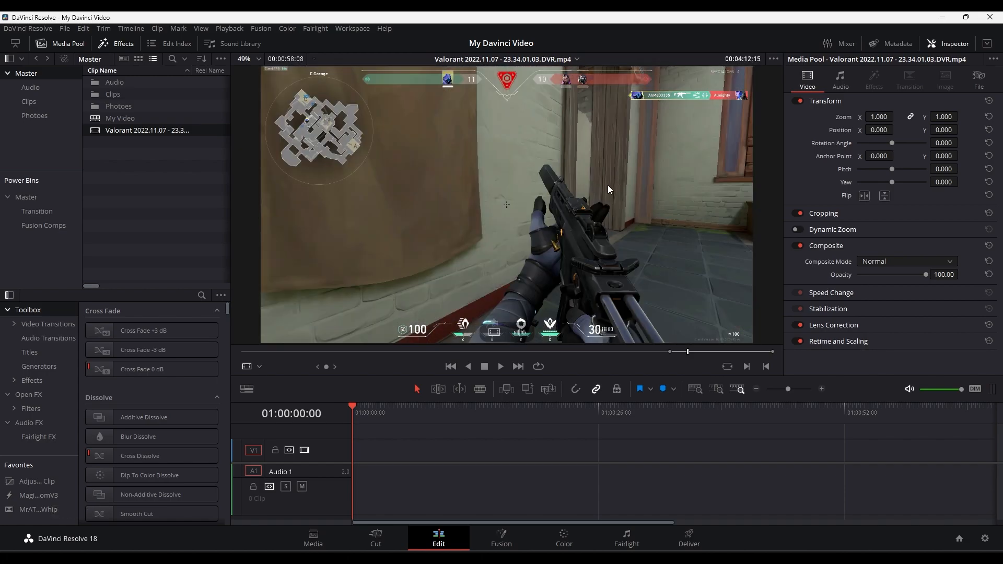
key(o)
- Place the marked section of the Valorant recording at the start of the empty timeline with its video and audio, and play it
drag(566, 163, 345, 473)
key(ctrl+z)
drag(97, 132, 344, 469)
key(space)
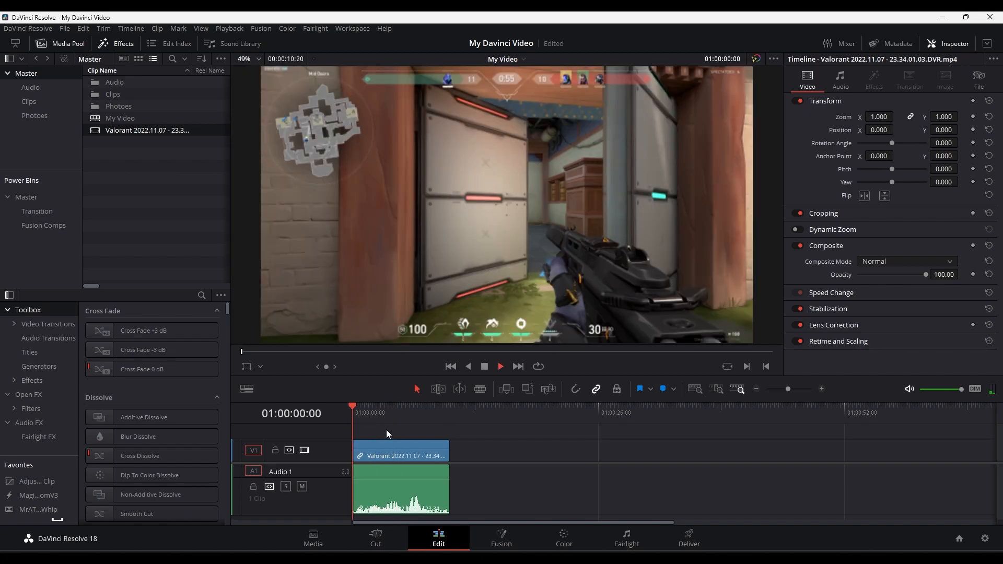